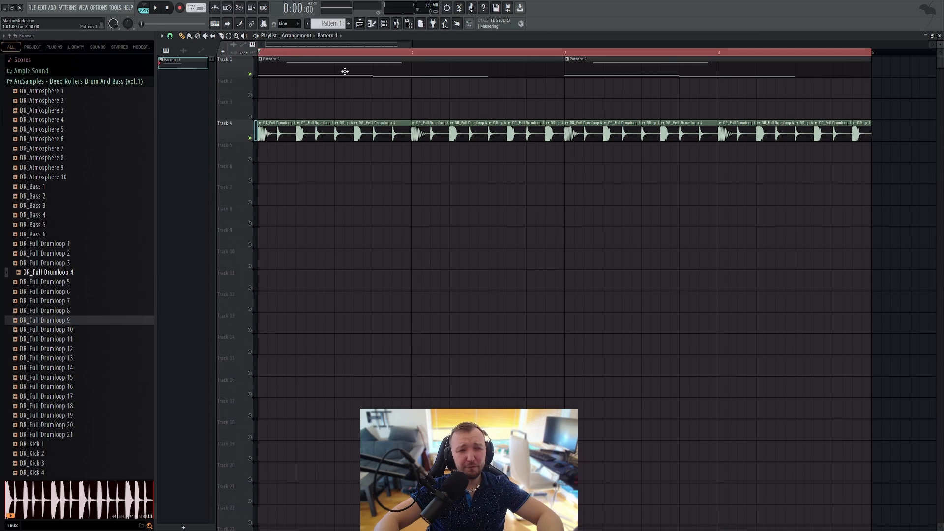
Step: Open the first Massive channel's synth window from the channel rack and place it clear for inspection
{"action": "left_click", "coordinate": [372, 23]}
{"action": "left_click", "coordinate": [385, 24]}
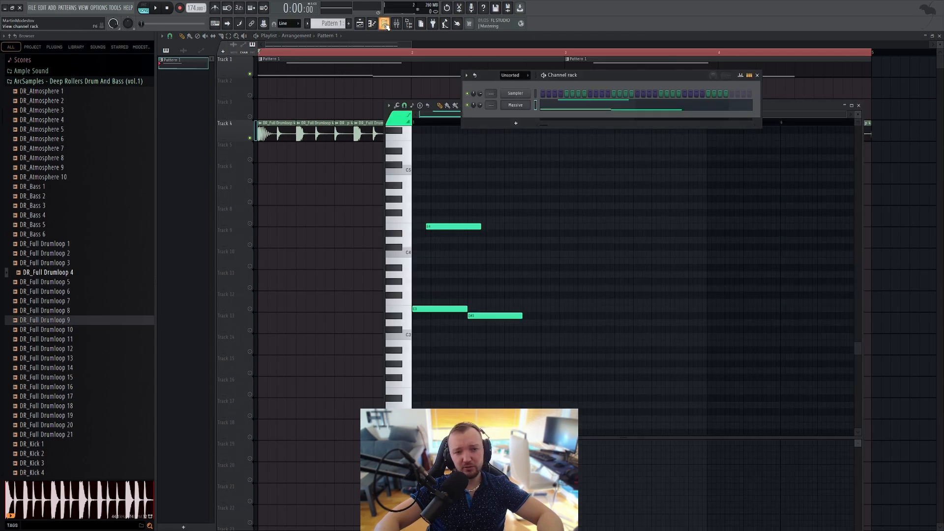
{"action": "left_click", "coordinate": [515, 105]}
{"action": "left_click_drag", "start_coordinate": [401, 102], "coordinate": [514, 139]}
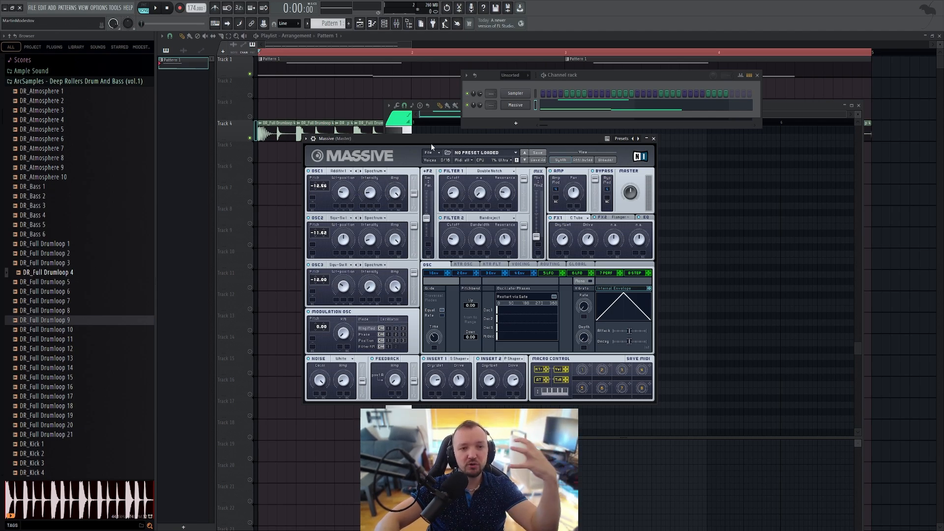
{"action": "left_click_drag", "start_coordinate": [430, 141], "coordinate": [403, 196]}
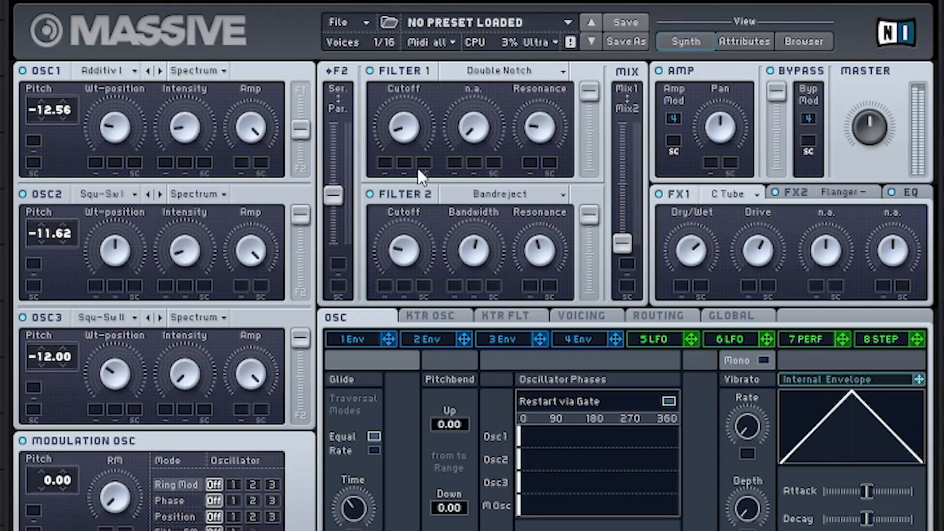
Step: Raise Filter 1's cutoff with the F2 routing near series, and increase the intensity of oscillators 1 and 2
{"action": "left_click_drag", "start_coordinate": [416, 84], "coordinate": [411, 65]}
{"action": "left_click_drag", "start_coordinate": [335, 196], "coordinate": [405, 151]}
{"action": "left_click_drag", "start_coordinate": [336, 148], "coordinate": [336, 133]}
{"action": "left_click_drag", "start_coordinate": [189, 134], "coordinate": [188, 109]}
{"action": "left_click_drag", "start_coordinate": [191, 233], "coordinate": [192, 198]}
{"action": "left_click_drag", "start_coordinate": [186, 132], "coordinate": [185, 178]}
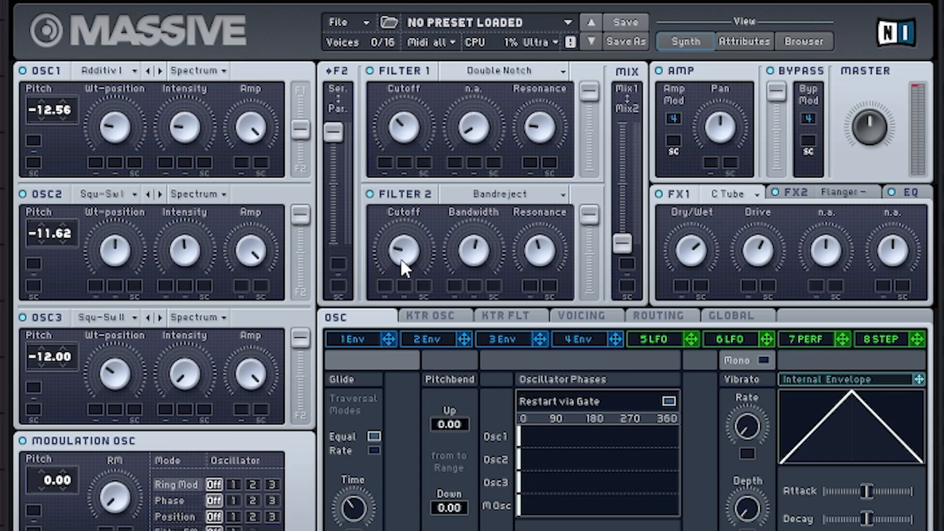
Step: Sweep Filter 2's cutoff up and back down low, and raise oscillator 3's intensity
{"action": "left_click_drag", "start_coordinate": [400, 258], "coordinate": [400, 216]}
{"action": "mouse_move", "coordinate": [397, 272]}
{"action": "left_mouse_down"}
{"action": "mouse_move", "coordinate": [394, 317]}
{"action": "mouse_move", "coordinate": [394, 273]}
{"action": "left_mouse_up"}
{"action": "left_click_drag", "start_coordinate": [172, 378], "coordinate": [190, 340]}
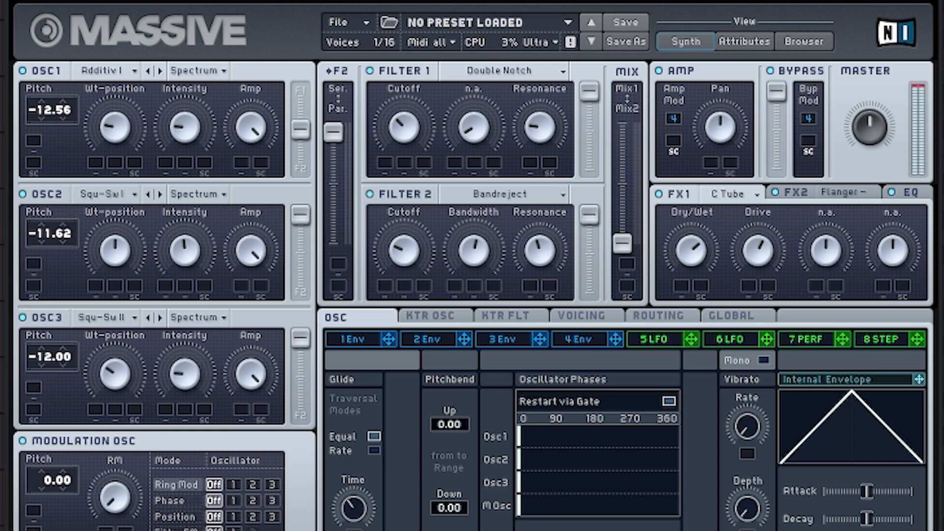
{"action": "left_click_drag", "start_coordinate": [393, 250], "coordinate": [396, 283]}
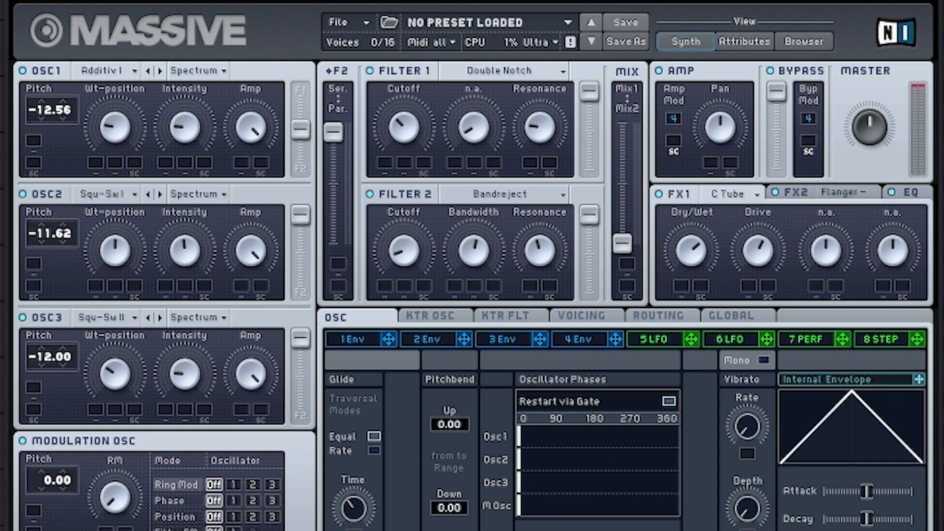
Step: Examine the existing bass notes in the piano roll during playback, and stop the playback
{"action": "key", "text": "F7"}
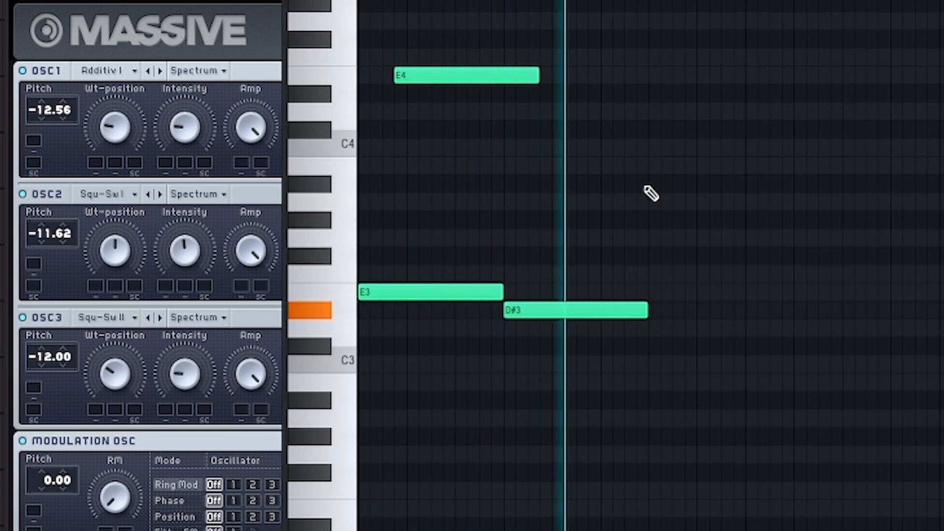
{"action": "key", "text": "space"}
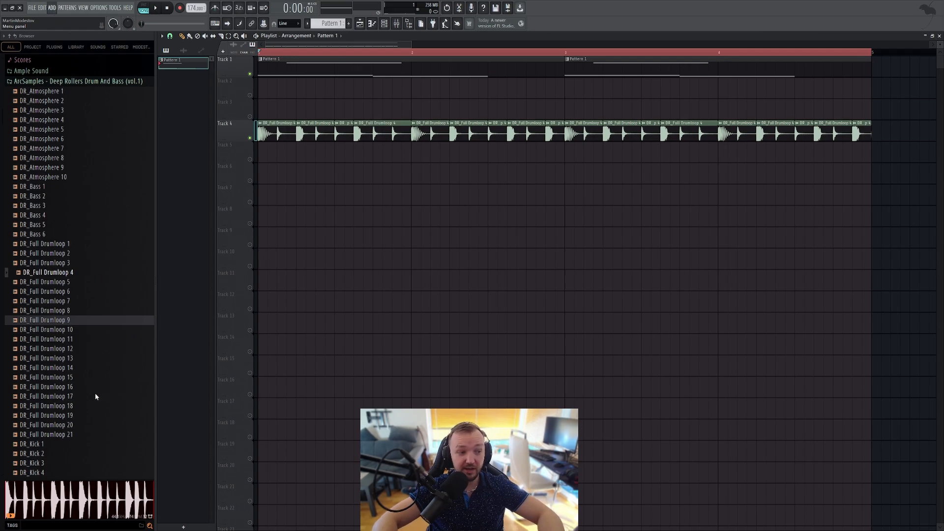
Step: Add a second Massive channel to the project and create a new empty pattern for it
{"action": "left_click", "coordinate": [66, 330]}
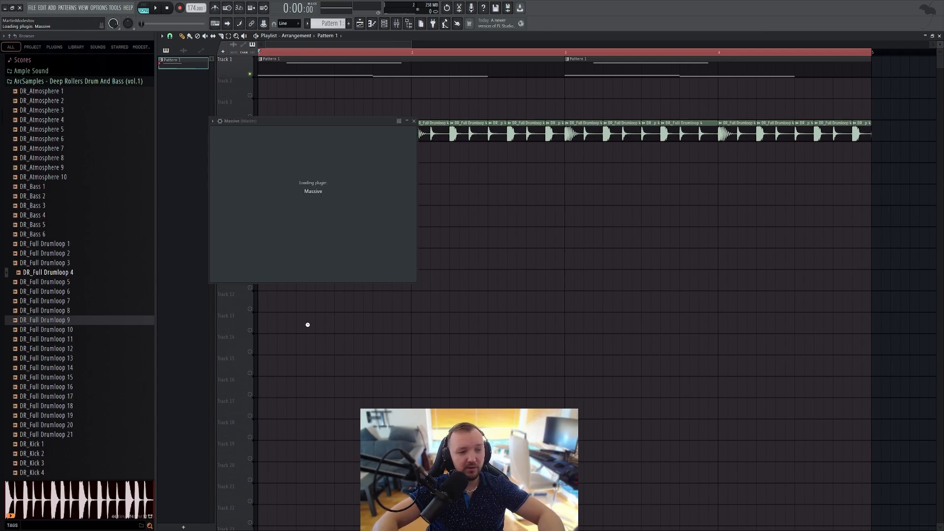
{"action": "left_click", "coordinate": [384, 24]}
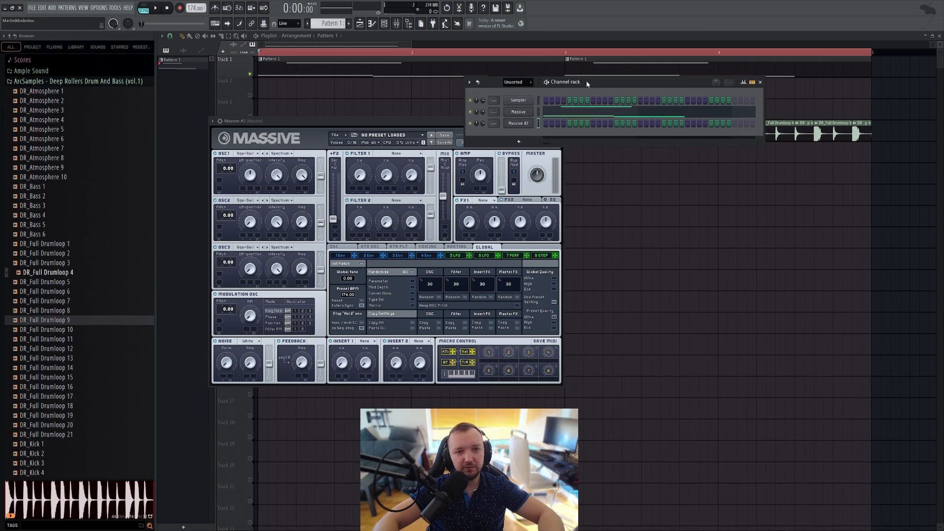
{"action": "left_click_drag", "start_coordinate": [586, 81], "coordinate": [601, 133]}
{"action": "key", "text": "F4"}
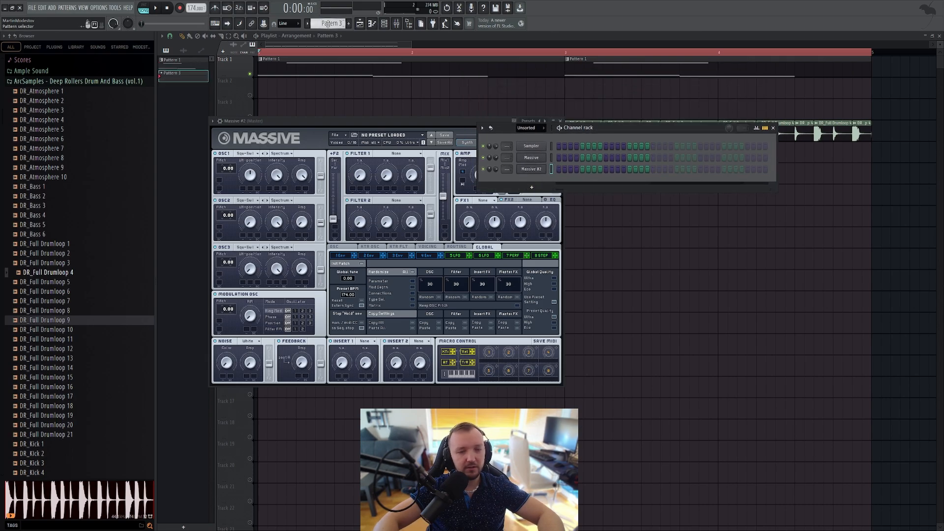
Step: Draw a two-bar E4 note at the start of bar 1 in the Massive #2 piano roll
{"action": "left_click", "coordinate": [536, 172]}
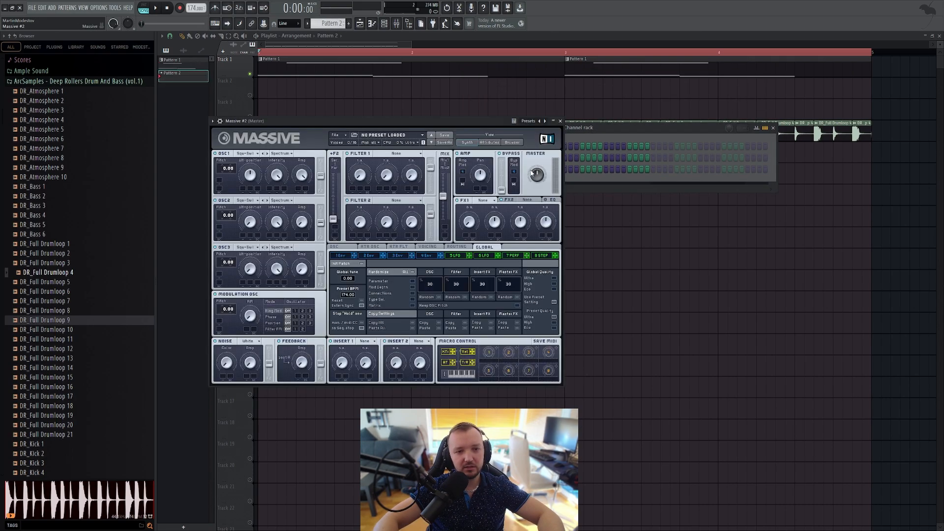
{"action": "left_click", "coordinate": [583, 175]}
{"action": "key", "text": "F7"}
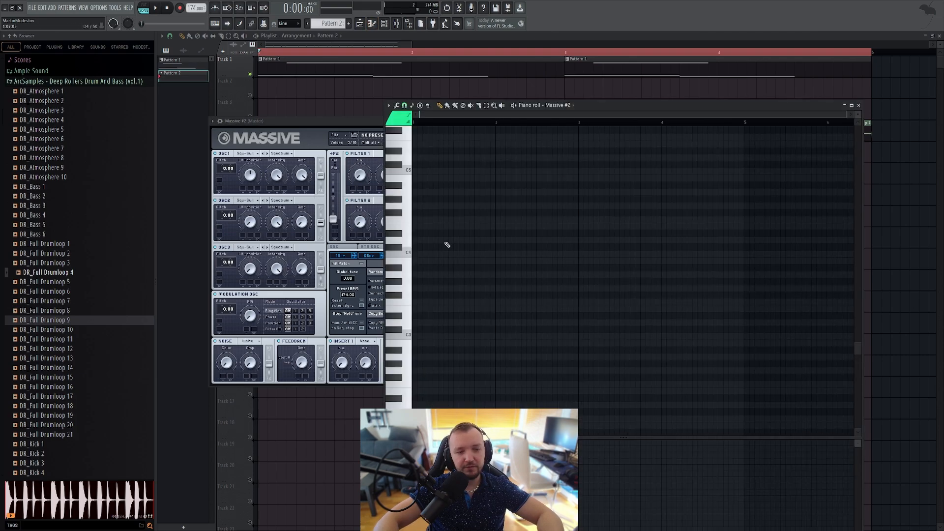
{"action": "left_click_drag", "start_coordinate": [417, 226], "coordinate": [590, 227]}
{"action": "scroll", "coordinate": [489, 214], "scroll_direction": "up", "scroll_amount": 2}
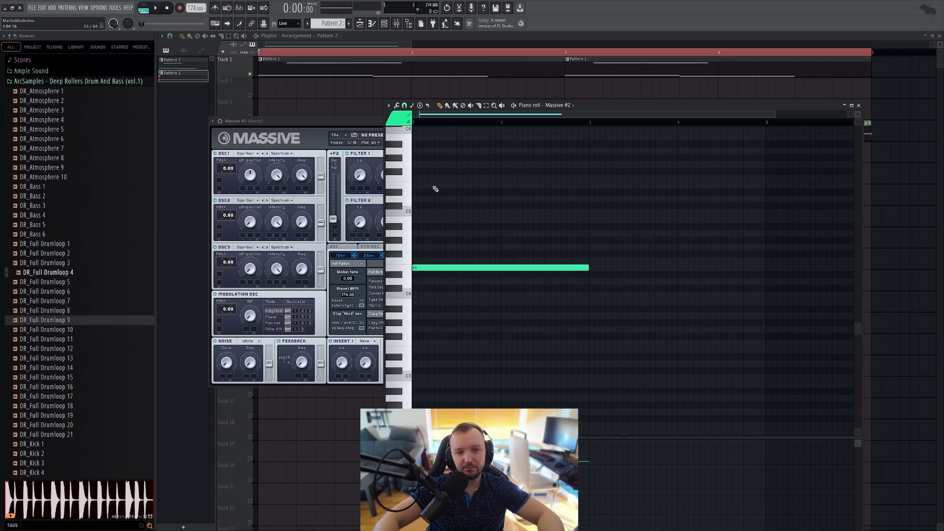
Step: Add a half-bar F5 note from the middle of bar 1 and a half-bar E5 note at bar 2
{"action": "left_click_drag", "start_coordinate": [451, 178], "coordinate": [475, 187]}
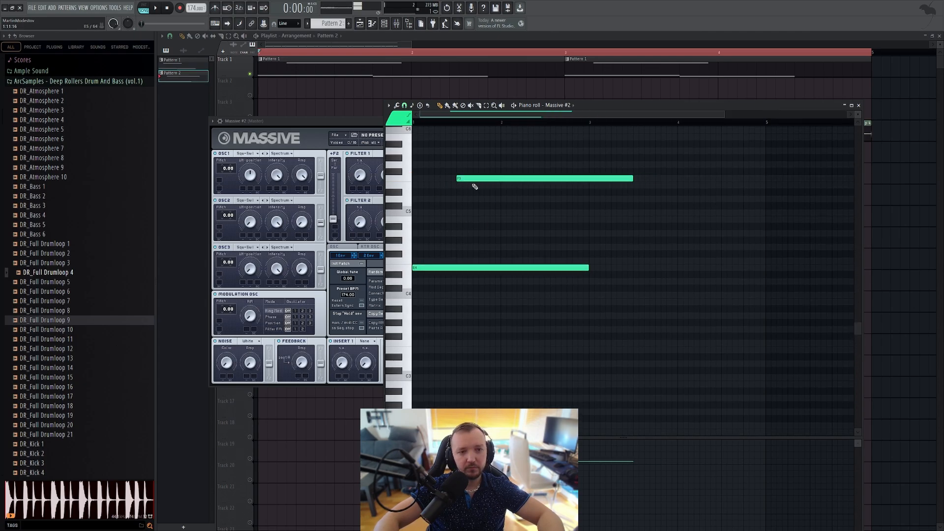
{"action": "left_click_drag", "start_coordinate": [635, 179], "coordinate": [500, 179]}
{"action": "left_click", "coordinate": [502, 186]}
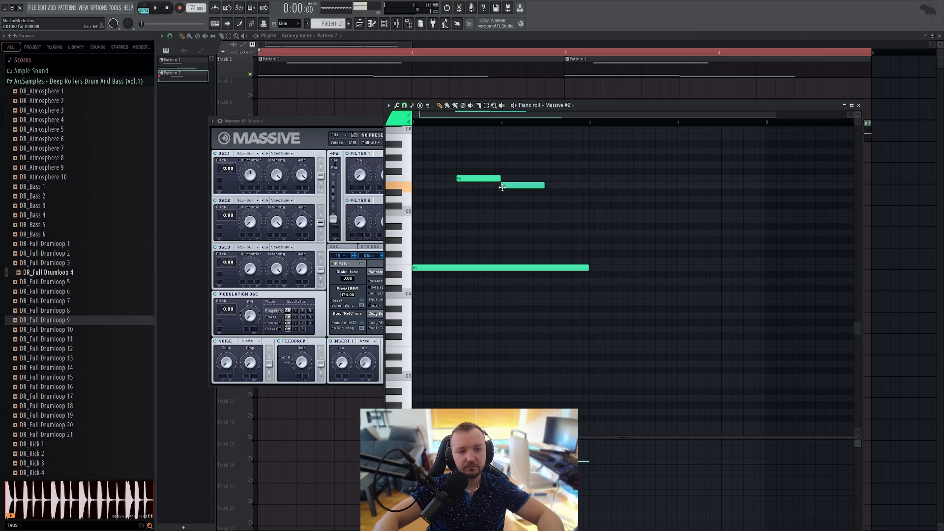
Step: Trim the E4 note to the middle of bar 2, add a half-bar D4 after it, and slightly lengthen the E5 note
{"action": "left_click_drag", "start_coordinate": [587, 269], "coordinate": [540, 274]}
{"action": "left_click", "coordinate": [546, 281]}
{"action": "left_click_drag", "start_coordinate": [670, 282], "coordinate": [588, 282]}
{"action": "left_click_drag", "start_coordinate": [543, 186], "coordinate": [550, 185]}
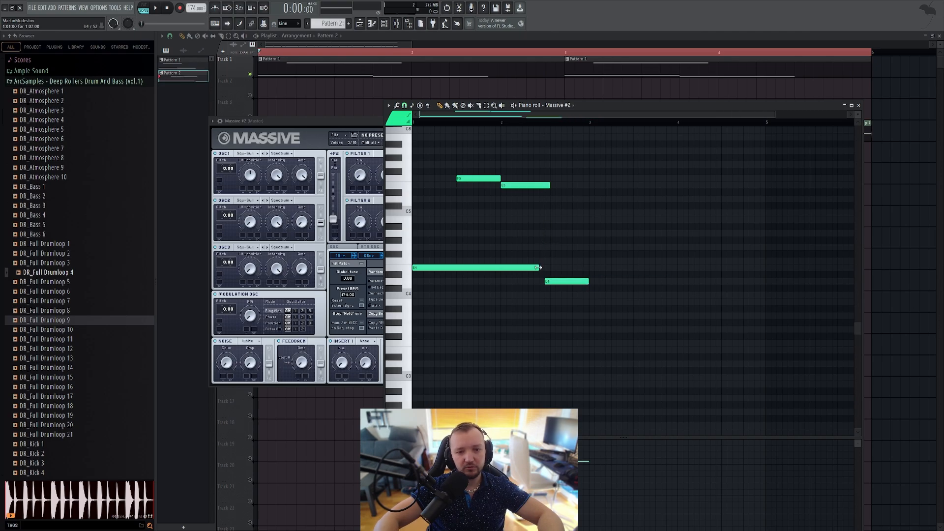
{"action": "left_click_drag", "start_coordinate": [537, 268], "coordinate": [545, 268]}
Step: Set Massive #2's voicing to Monorotate with the Legato trigger
{"action": "left_click", "coordinate": [364, 188]}
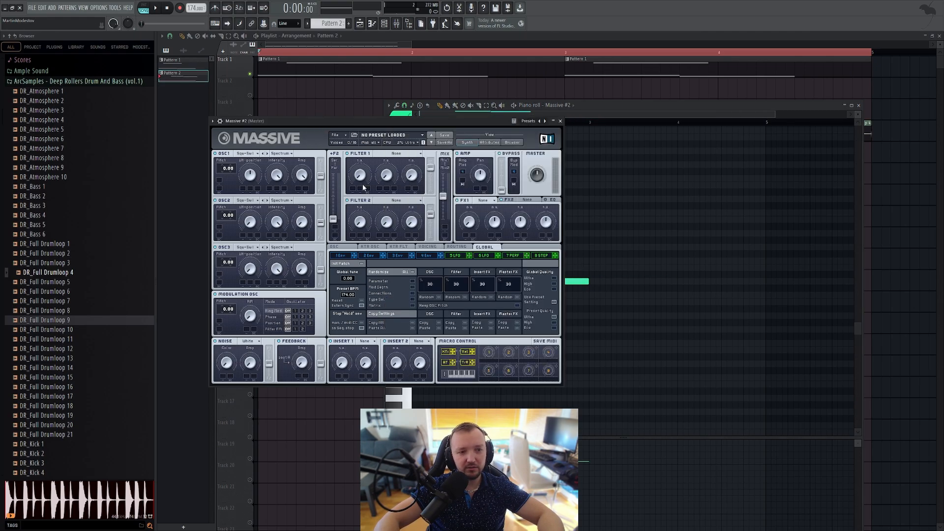
{"action": "left_click", "coordinate": [427, 247]}
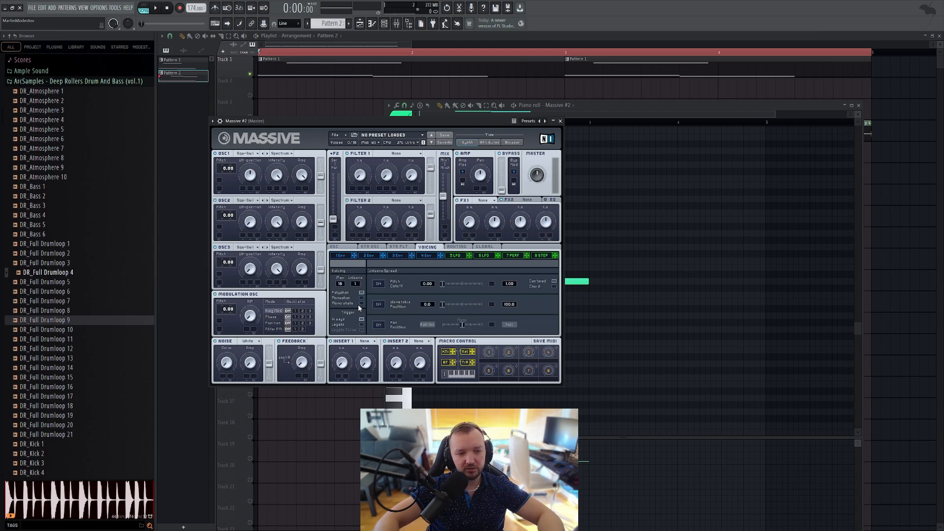
{"action": "left_click", "coordinate": [360, 303]}
Step: Enable Restart via Gate for the oscillator phases and set the glide time to about 57
{"action": "left_click", "coordinate": [343, 249]}
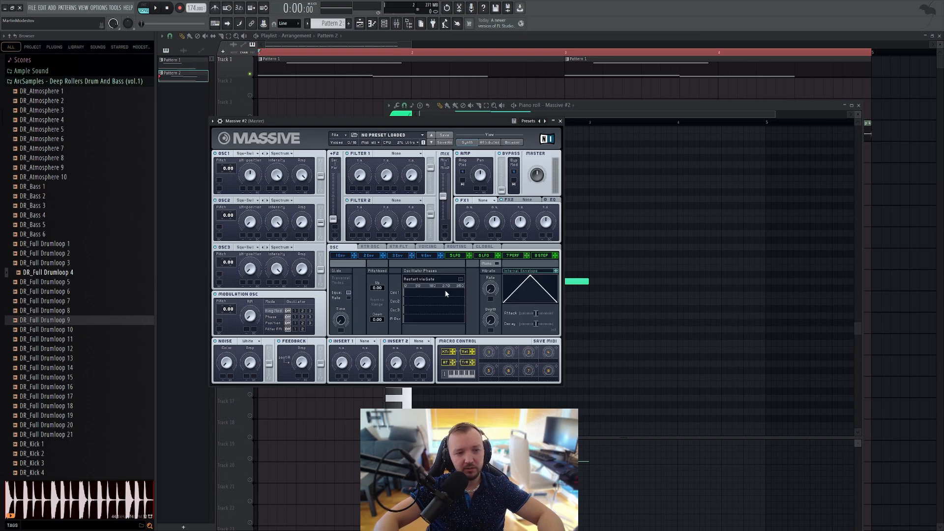
{"action": "left_click", "coordinate": [461, 280]}
{"action": "left_click_drag", "start_coordinate": [346, 296], "coordinate": [348, 286]}
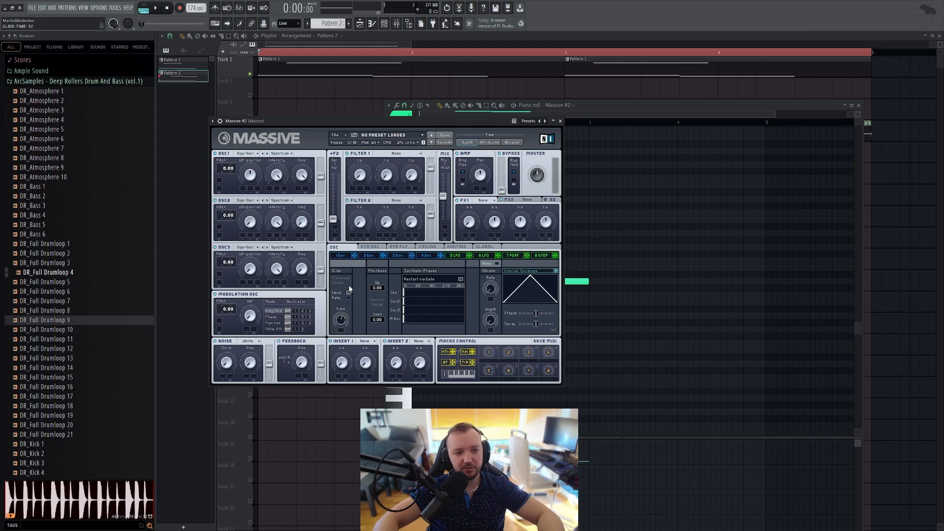
Step: Play the new pattern and shorten the E4 note to end shortly after the F5 note begins
{"action": "left_click", "coordinate": [619, 322]}
{"action": "left_click", "coordinate": [155, 8]}
{"action": "left_click_drag", "start_coordinate": [544, 267], "coordinate": [472, 268]}
{"action": "key", "text": "space"}
Step: Set the pitch of oscillators 1 and 2 in Massive #2 to -24.00, auditioning the pattern
{"action": "left_click", "coordinate": [325, 112]}
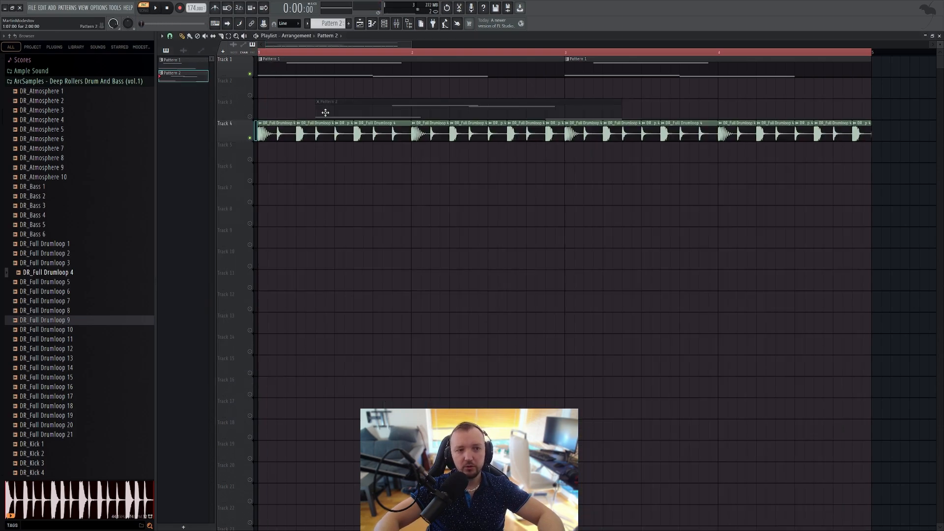
{"action": "left_click", "coordinate": [384, 24]}
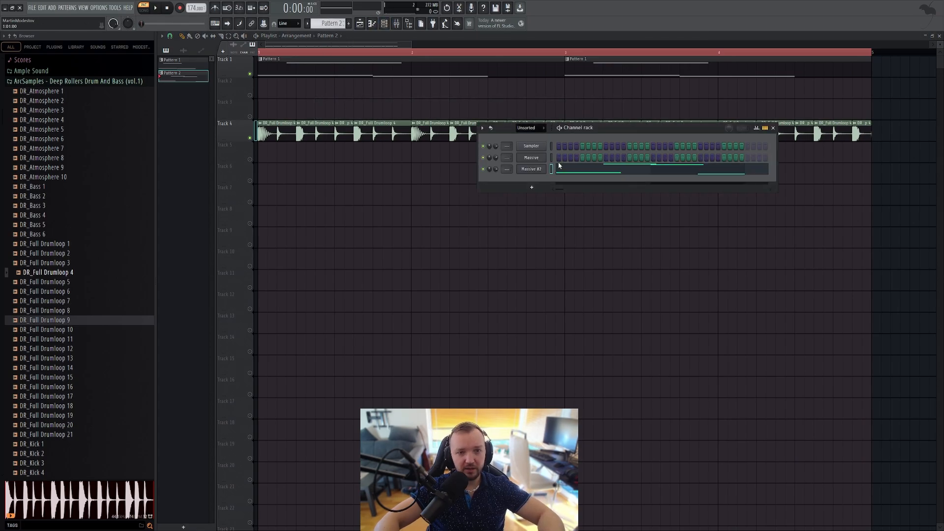
{"action": "left_click", "coordinate": [529, 170]}
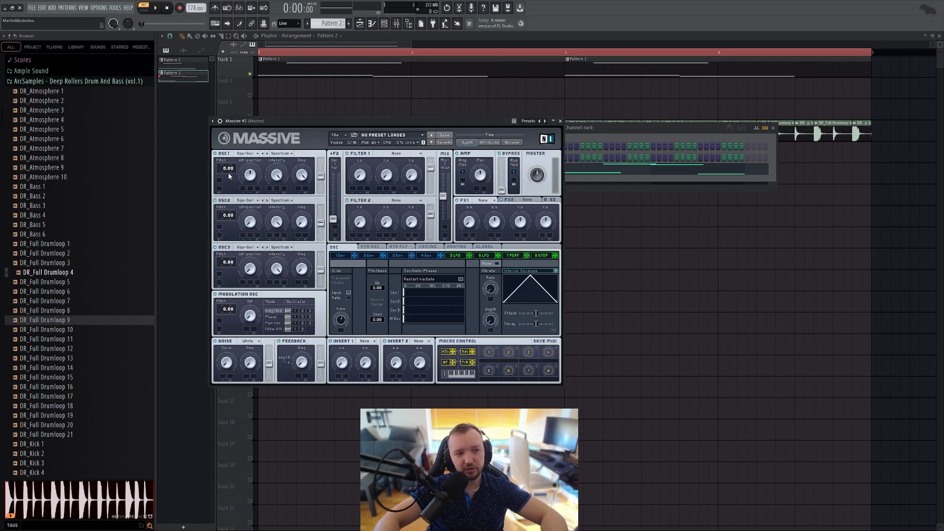
{"action": "left_click_drag", "start_coordinate": [227, 169], "coordinate": [226, 178]}
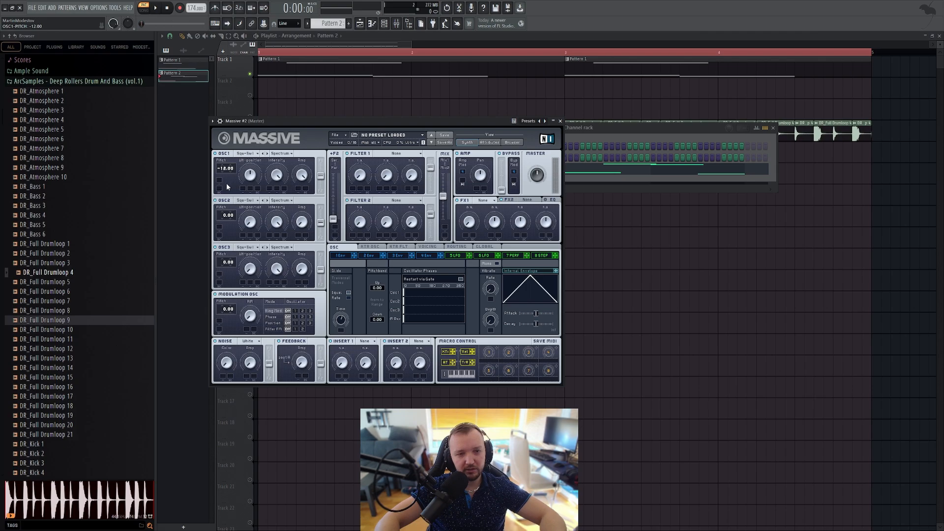
{"action": "key", "text": "space"}
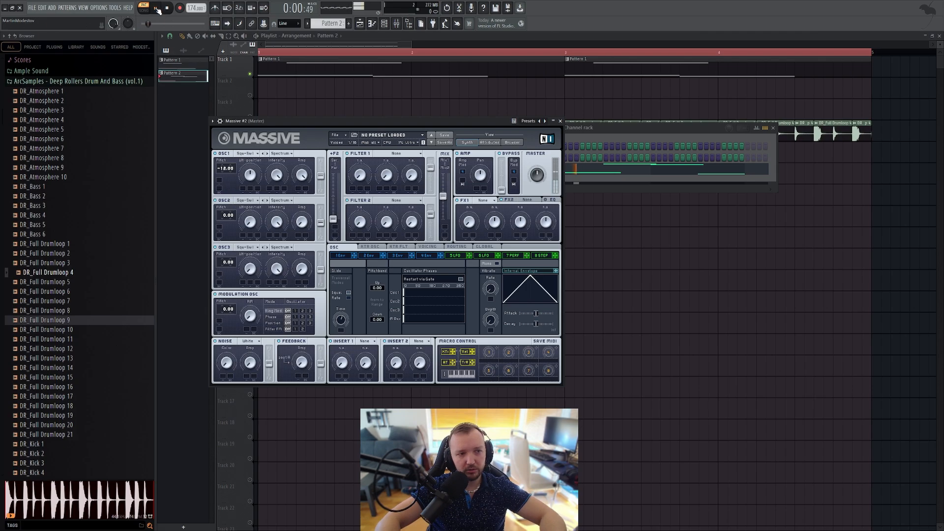
{"action": "left_click_drag", "start_coordinate": [225, 172], "coordinate": [225, 178]}
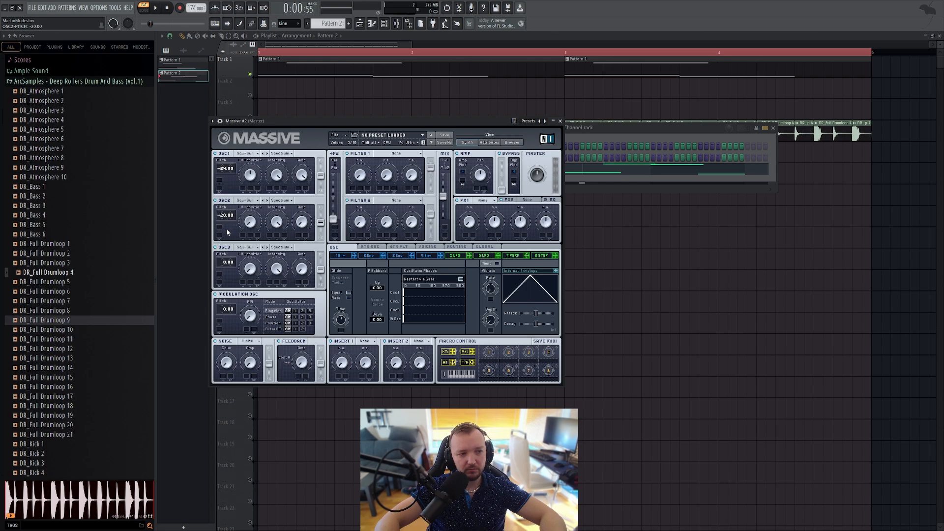
{"action": "left_click_drag", "start_coordinate": [226, 224], "coordinate": [227, 233]}
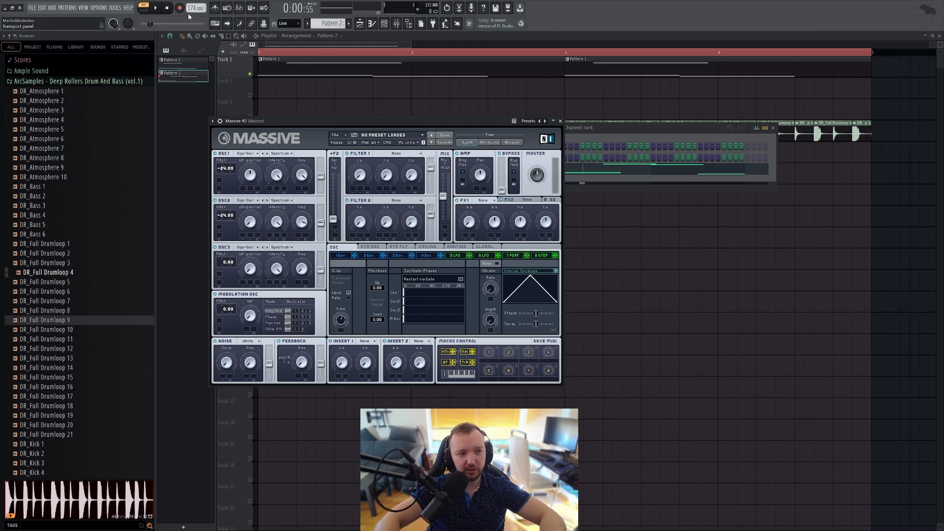
{"action": "left_click", "coordinate": [156, 9]}
{"action": "left_click", "coordinate": [156, 9]}
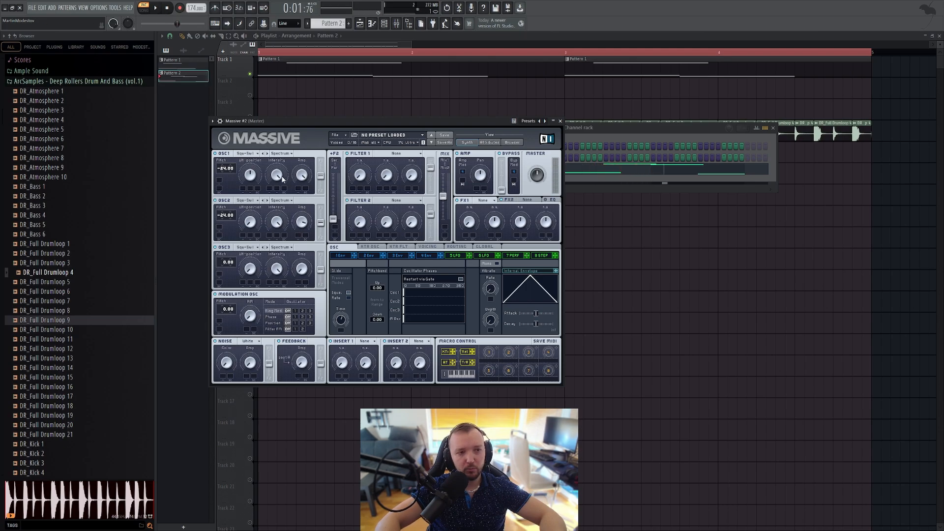
Step: Lower the intensity of oscillators 1 and 2 and play the pattern to check the sound
{"action": "left_click_drag", "start_coordinate": [277, 179], "coordinate": [274, 191]}
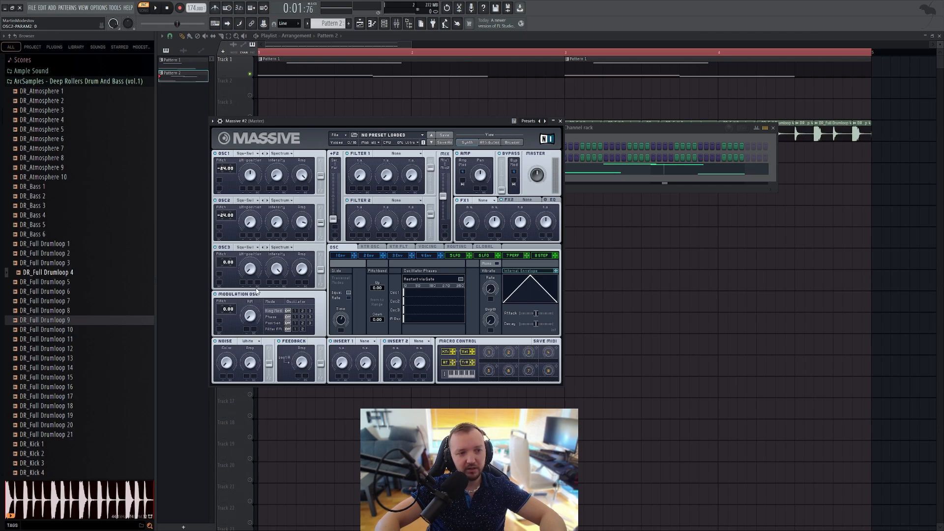
{"action": "left_click", "coordinate": [156, 9]}
{"action": "left_click", "coordinate": [156, 8]}
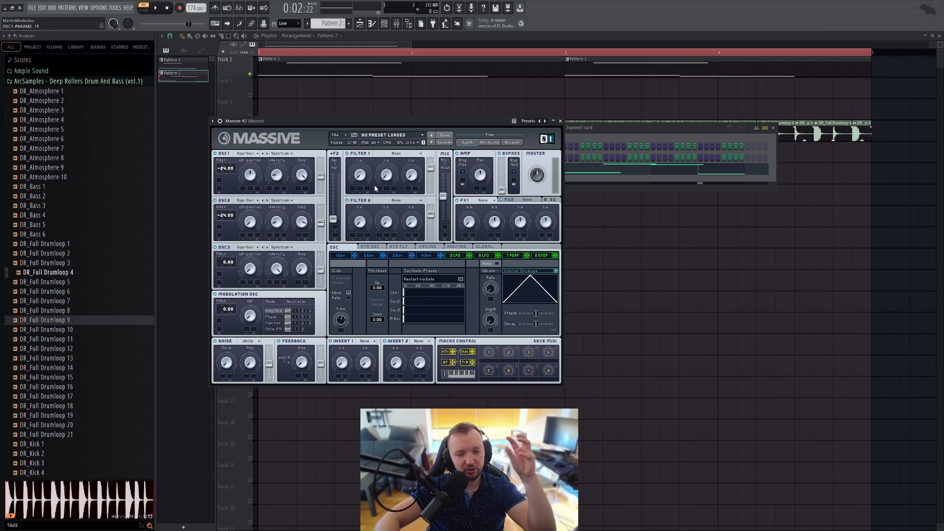
{"action": "left_click", "coordinate": [156, 8]}
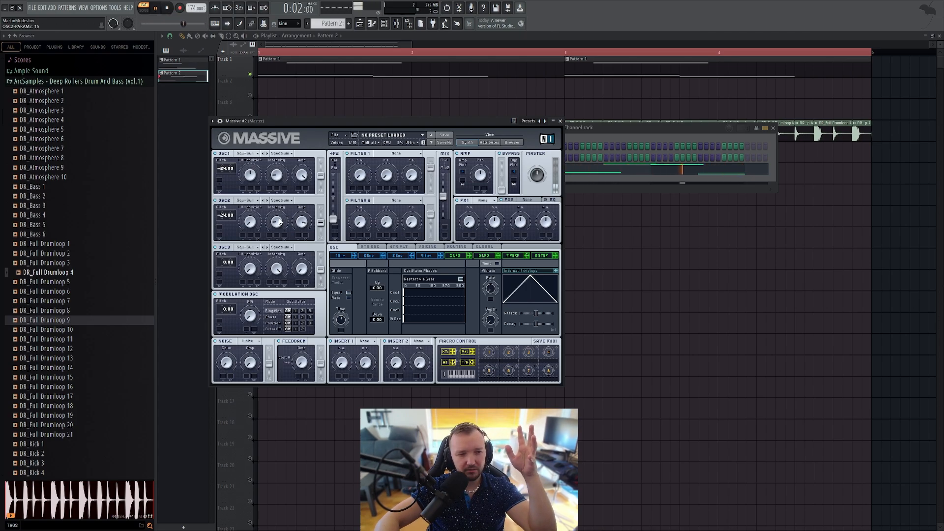
{"action": "left_click", "coordinate": [166, 8]}
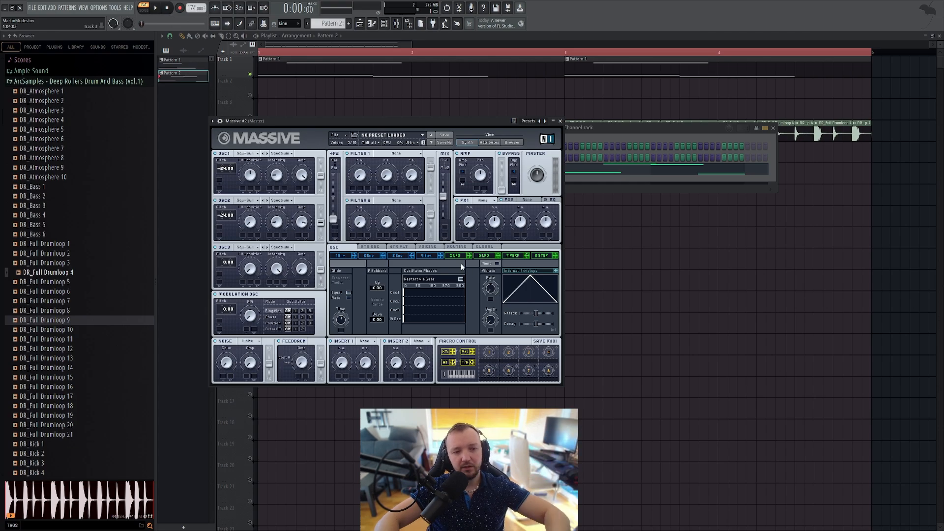
Step: Raise the decay level of envelope 4 to full for a flat sustain and play the pattern
{"action": "left_click", "coordinate": [427, 256]}
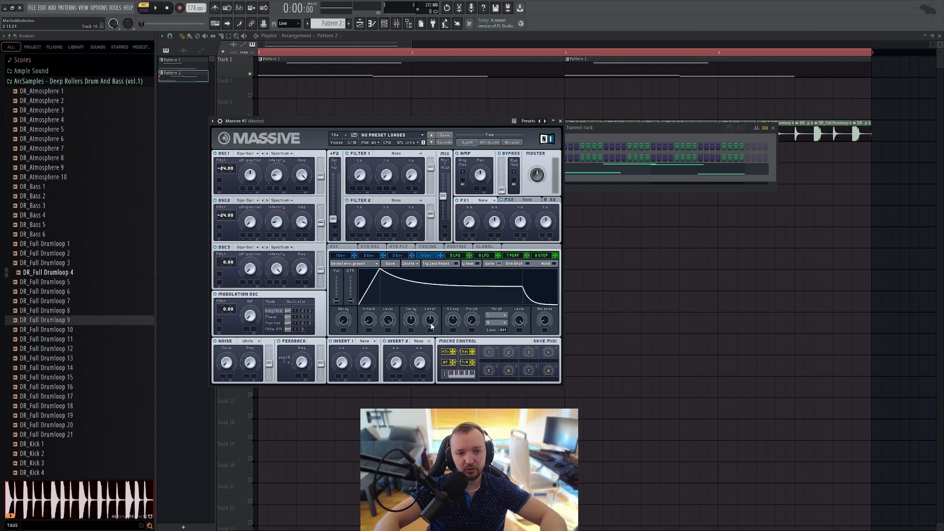
{"action": "left_click_drag", "start_coordinate": [431, 326], "coordinate": [461, 221]}
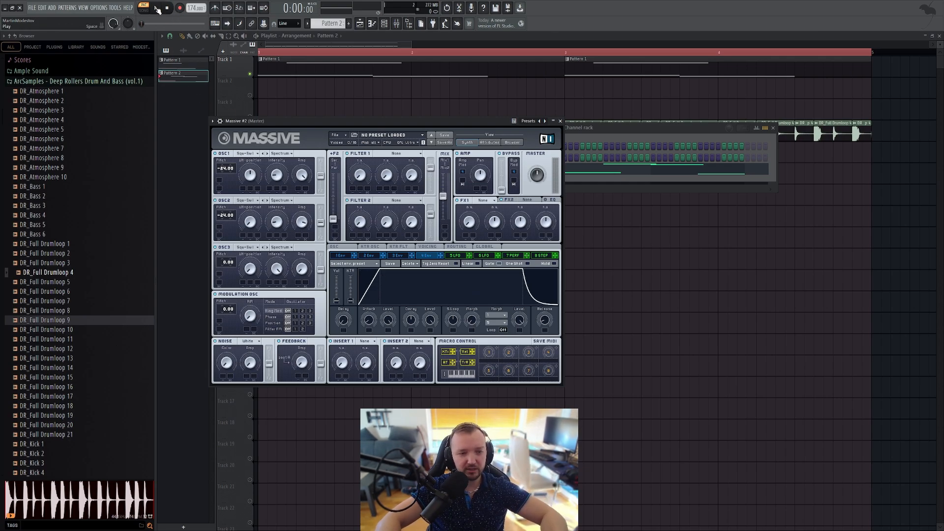
{"action": "left_click", "coordinate": [158, 9]}
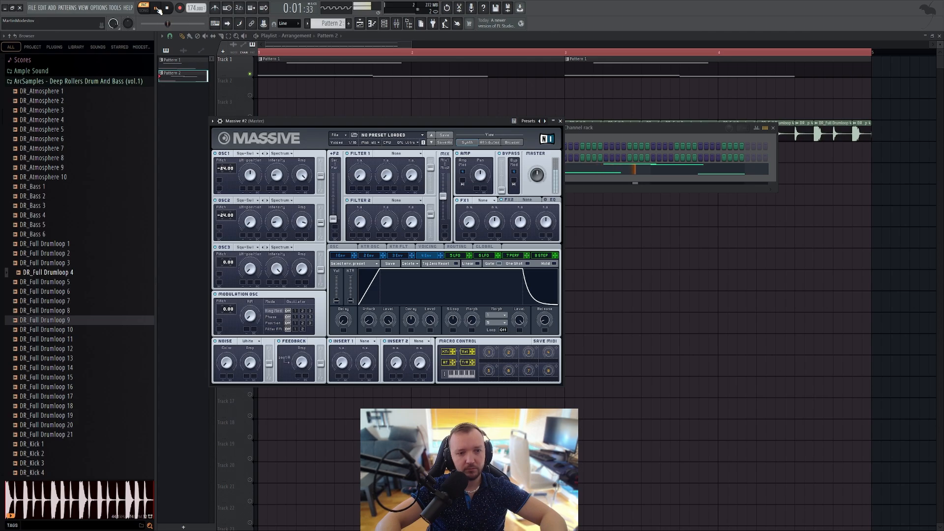
{"action": "left_click", "coordinate": [159, 9]}
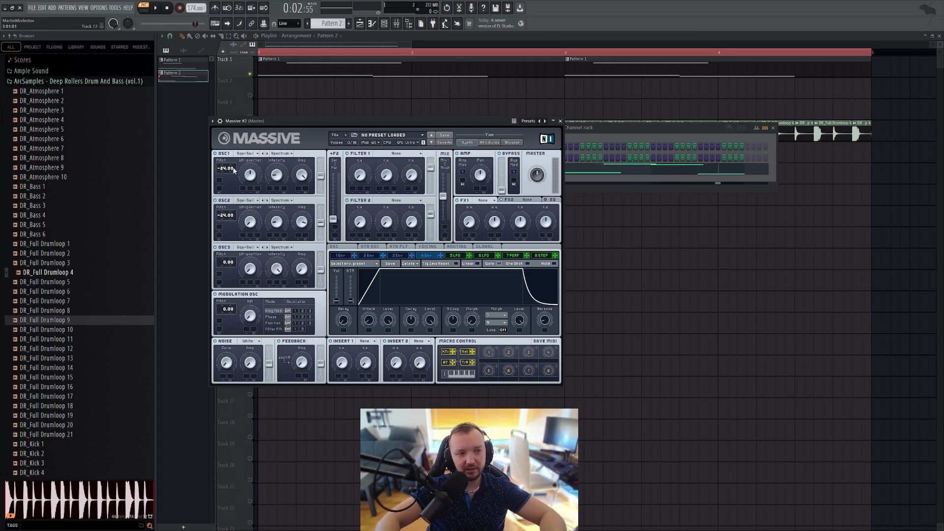
Step: Detune oscillator 1 to -23.71 and oscillator 2 to -24.32 in Massive #2 and play the pattern
{"action": "left_click_drag", "start_coordinate": [234, 169], "coordinate": [235, 167]}
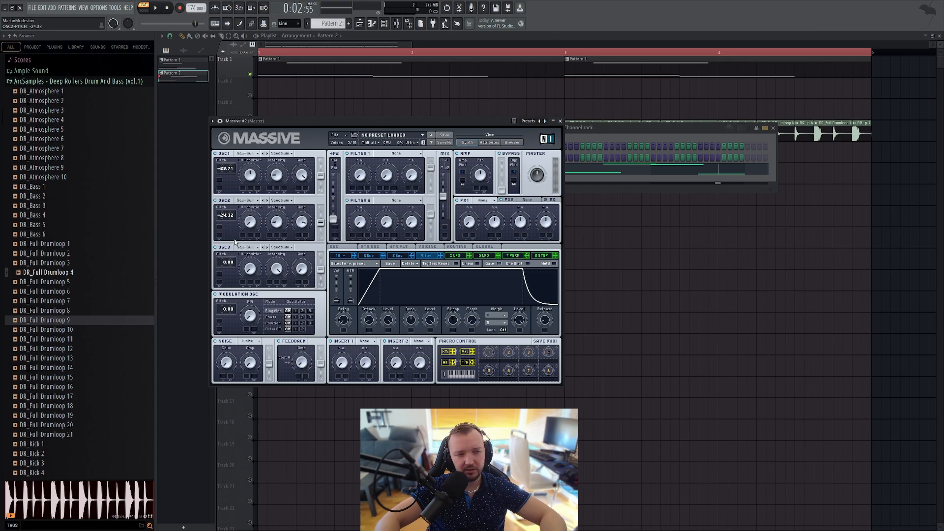
{"action": "left_click", "coordinate": [158, 9]}
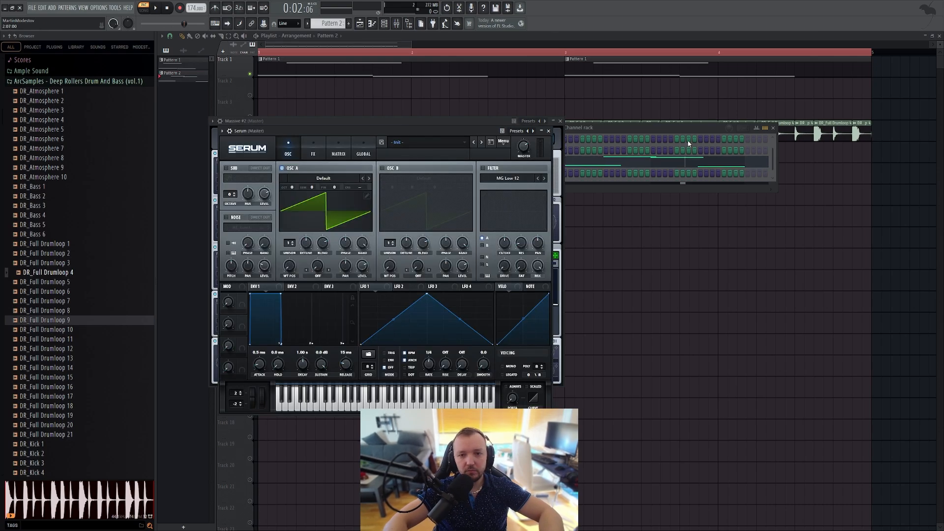
Step: Copy the note pattern from the Massive #2 channel into the Serum channel and bring up the Serum window
{"action": "left_click", "coordinate": [633, 161]}
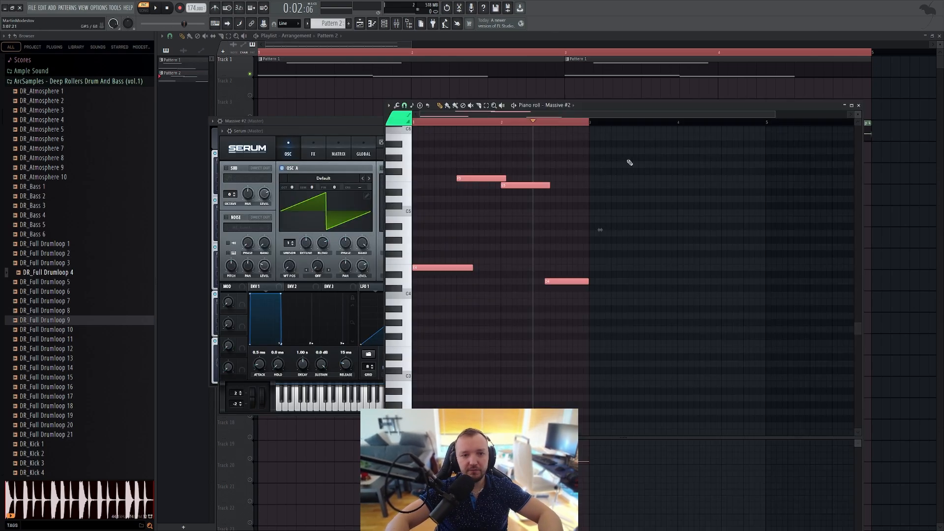
{"action": "left_click", "coordinate": [386, 22]}
{"action": "left_click", "coordinate": [559, 176]}
{"action": "key", "text": "ctrl+v"}
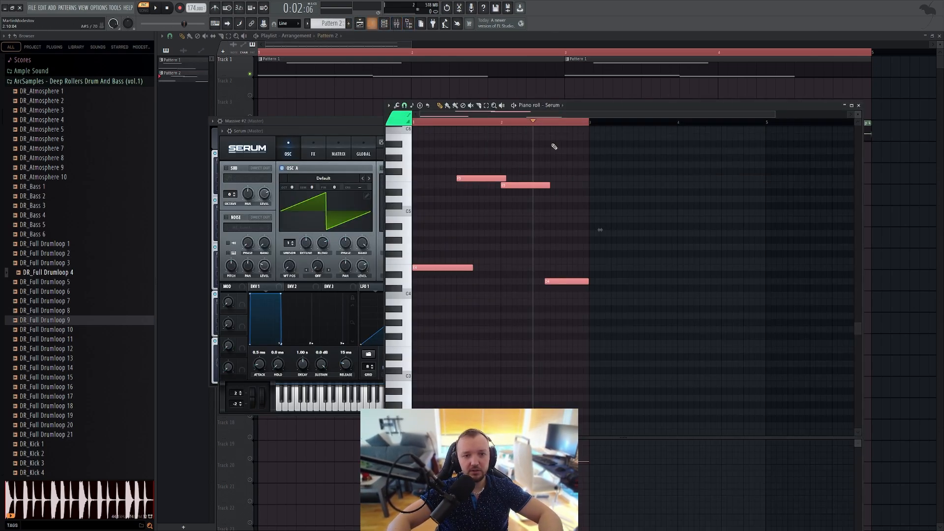
{"action": "left_click", "coordinate": [384, 24]}
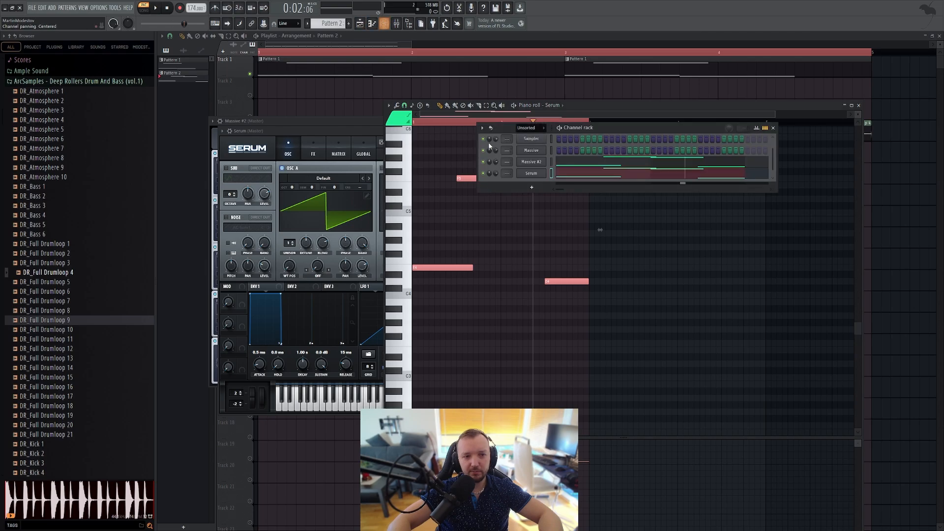
{"action": "left_click", "coordinate": [540, 173]}
Step: Enable Serum's oscillator B, set both oscillators' octave to -2, turn on Mono and Legato, and audition the pattern
{"action": "left_click", "coordinate": [394, 169]}
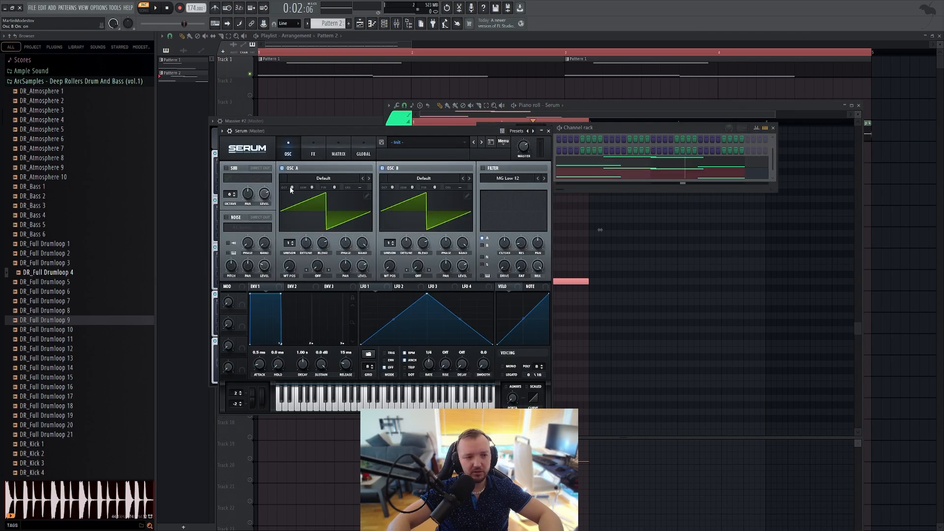
{"action": "left_click_drag", "start_coordinate": [291, 188], "coordinate": [293, 206]}
{"action": "left_click_drag", "start_coordinate": [392, 187], "coordinate": [399, 212]}
{"action": "left_click", "coordinate": [502, 366]}
{"action": "left_click", "coordinate": [502, 375]}
{"action": "key", "text": "space"}
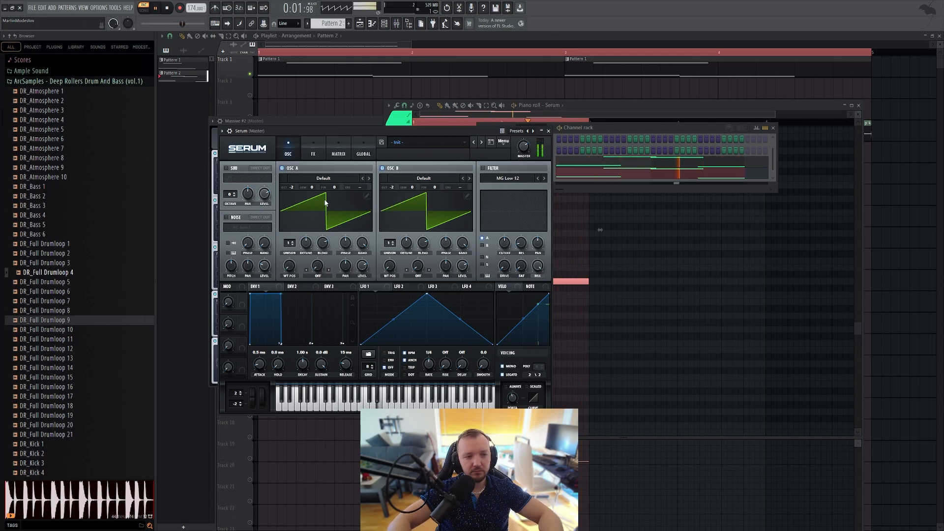
{"action": "key", "text": "space"}
Step: Enable Serum's filter for both oscillators, choose MG Low 18, and lower the cutoff while auditioning the pattern
{"action": "left_click", "coordinate": [493, 169]}
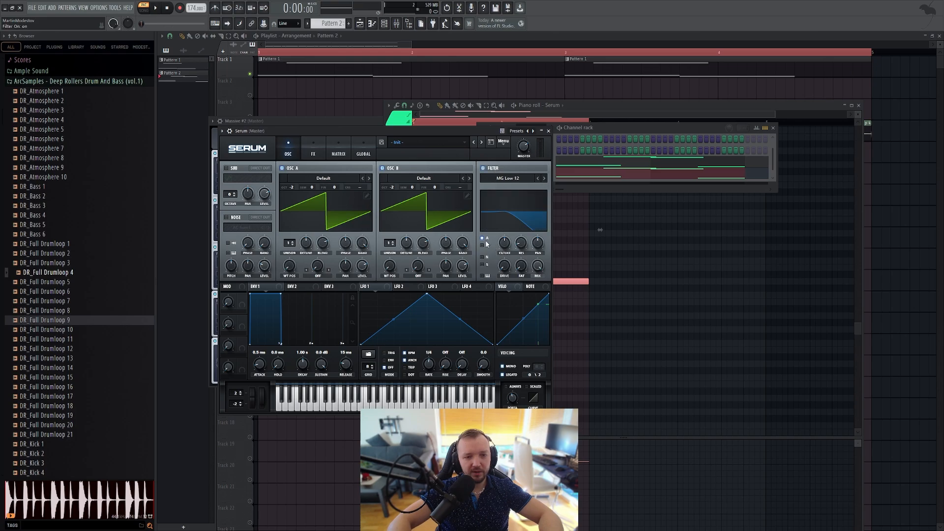
{"action": "key", "text": "space"}
{"action": "left_click", "coordinate": [544, 178]}
{"action": "left_click_drag", "start_coordinate": [505, 243], "coordinate": [494, 252]}
{"action": "key", "text": "space"}
Step: Fine-tune Serum's oscillator A to -30 cents and oscillator B to 30 cents, and play the pattern
{"action": "left_click_drag", "start_coordinate": [338, 188], "coordinate": [335, 200]}
{"action": "mouse_move", "coordinate": [436, 188]}
{"action": "left_mouse_down"}
{"action": "mouse_move", "coordinate": [439, 180]}
{"action": "mouse_move", "coordinate": [436, 189]}
{"action": "left_mouse_up"}
{"action": "key", "text": "space"}
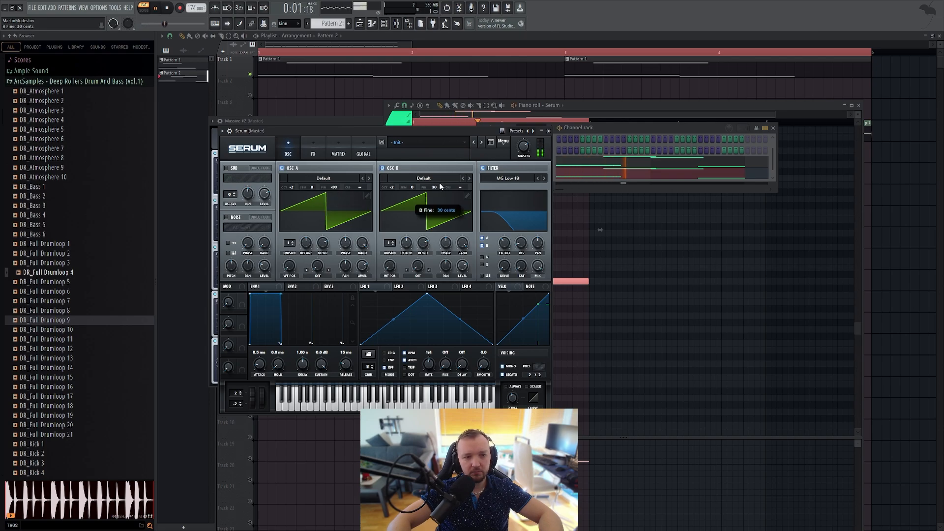
Step: Mute the Serum channel and play the pattern to compare it with the Massive #2 sound
{"action": "left_click", "coordinate": [630, 137]}
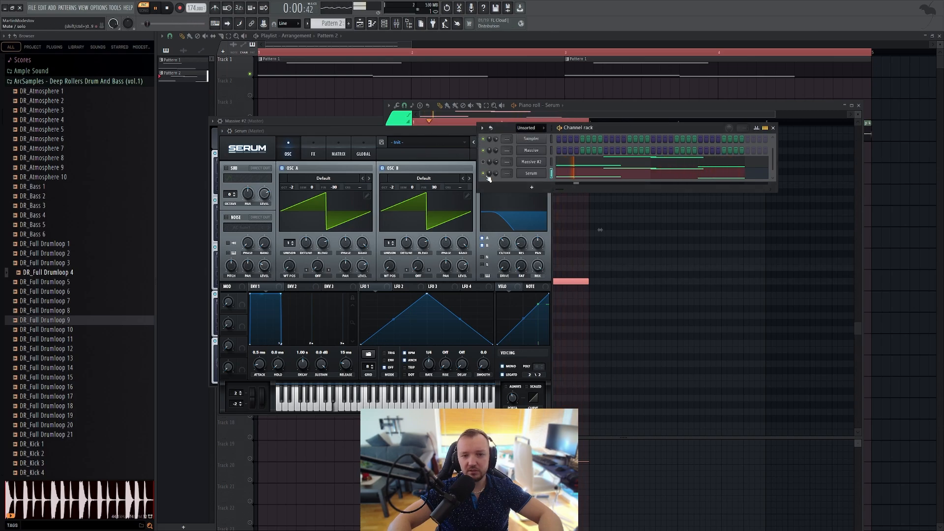
{"action": "key", "text": "space"}
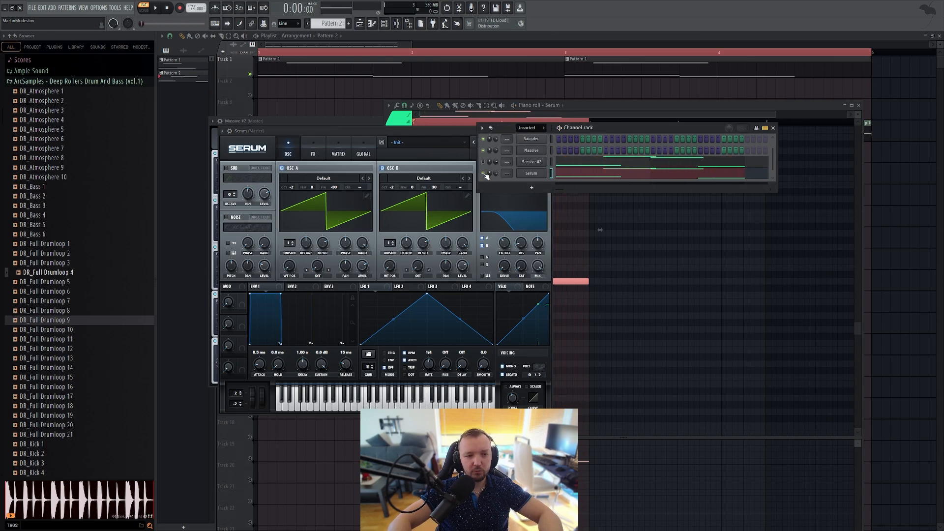
{"action": "key", "text": "space"}
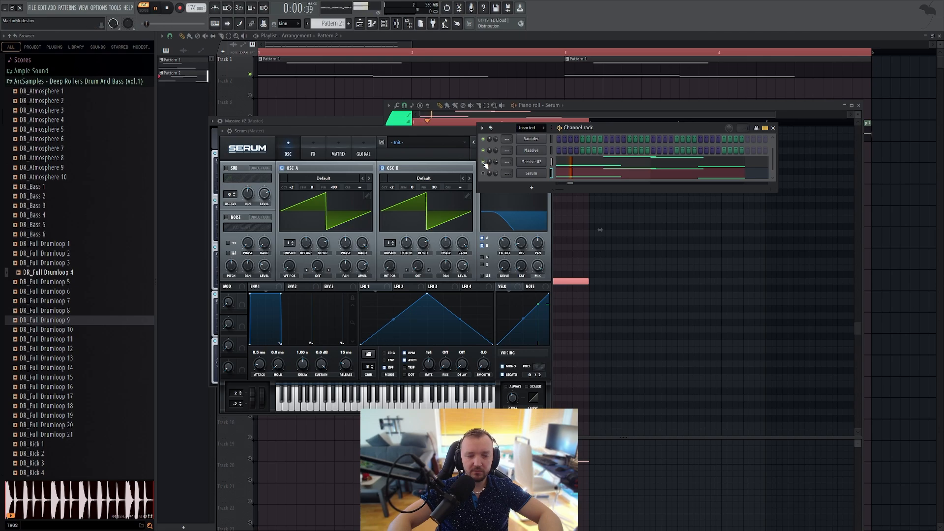
{"action": "key", "text": "space"}
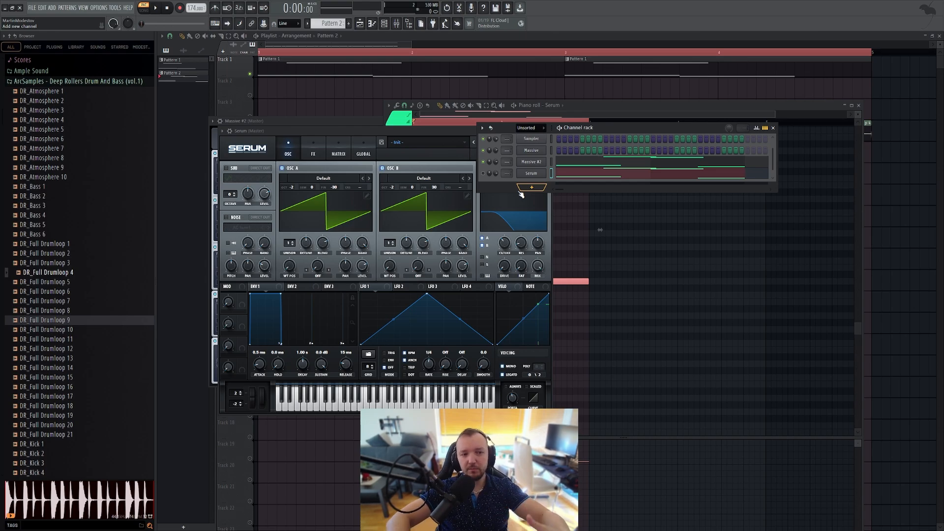
Step: Load the T Tube effect into FX1 of Massive #2, adjust its Dry/Wet mix, and raise the Drive
{"action": "left_click", "coordinate": [537, 161]}
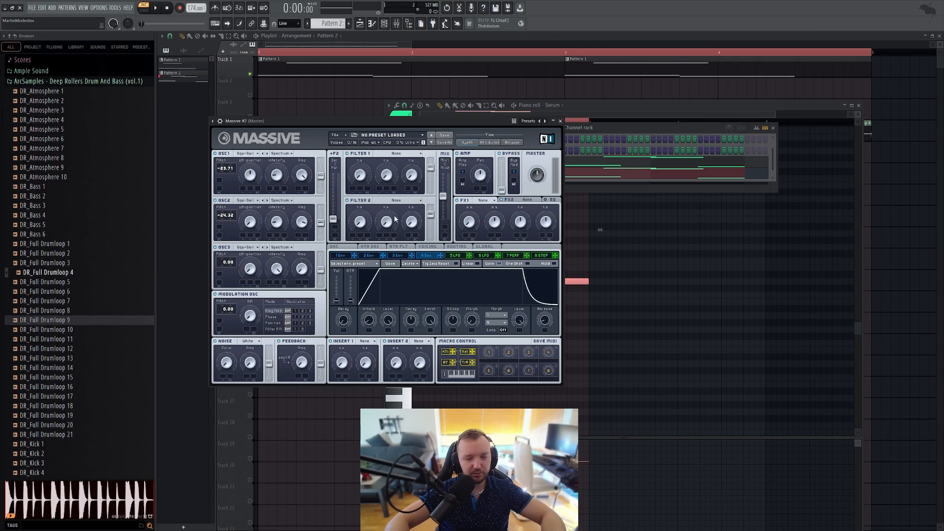
{"action": "left_click", "coordinate": [486, 200]}
{"action": "left_click", "coordinate": [491, 258]}
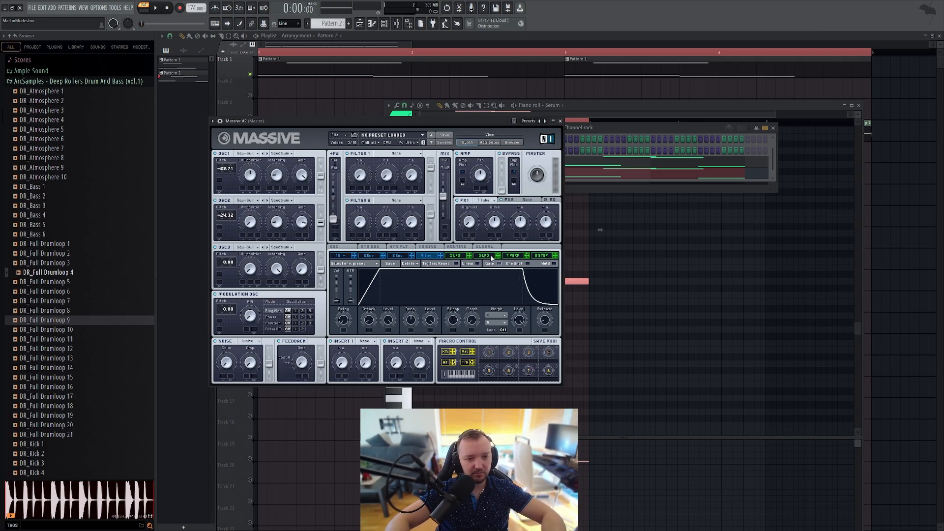
{"action": "left_click_drag", "start_coordinate": [469, 223], "coordinate": [468, 197]}
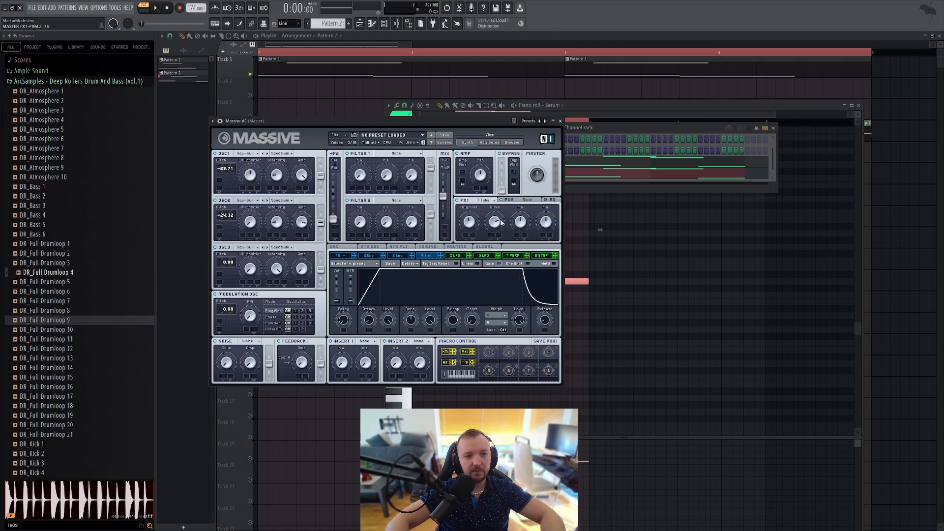
Step: Play the pattern to hear the tube distortion and move the Massive #2 window clear of the channel rack
{"action": "left_click", "coordinate": [584, 151]}
{"action": "key", "text": "space"}
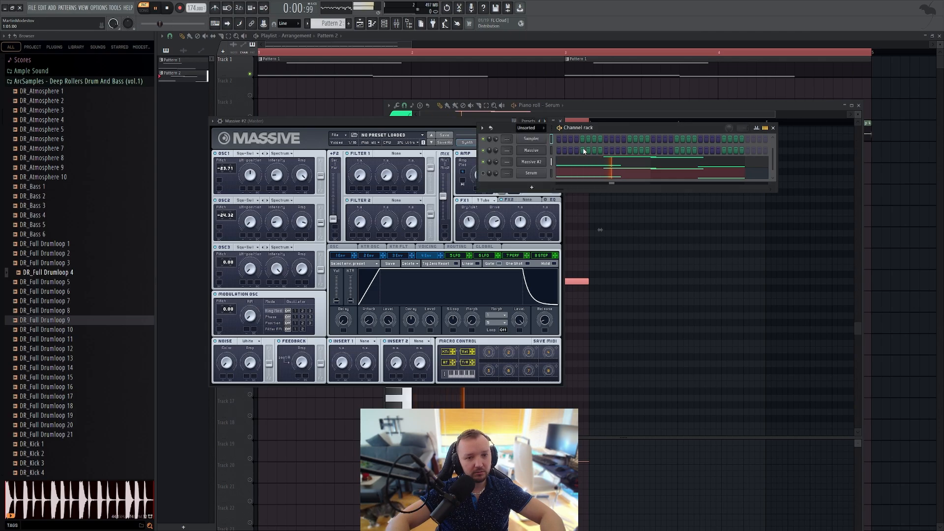
{"action": "left_click_drag", "start_coordinate": [427, 121], "coordinate": [460, 149]}
{"action": "key", "text": "space"}
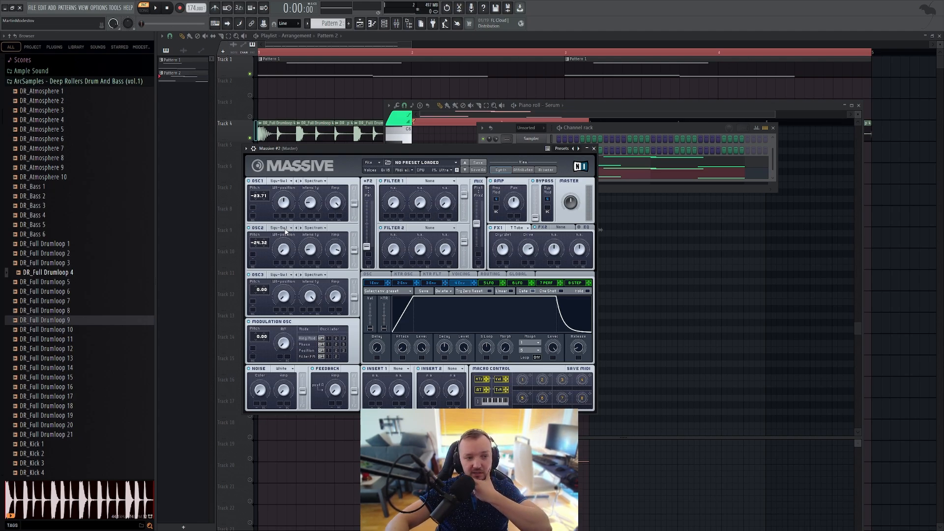
Step: Look through oscillator 2's wavetable list and keep Square-Saw I
{"action": "left_click", "coordinate": [285, 229]}
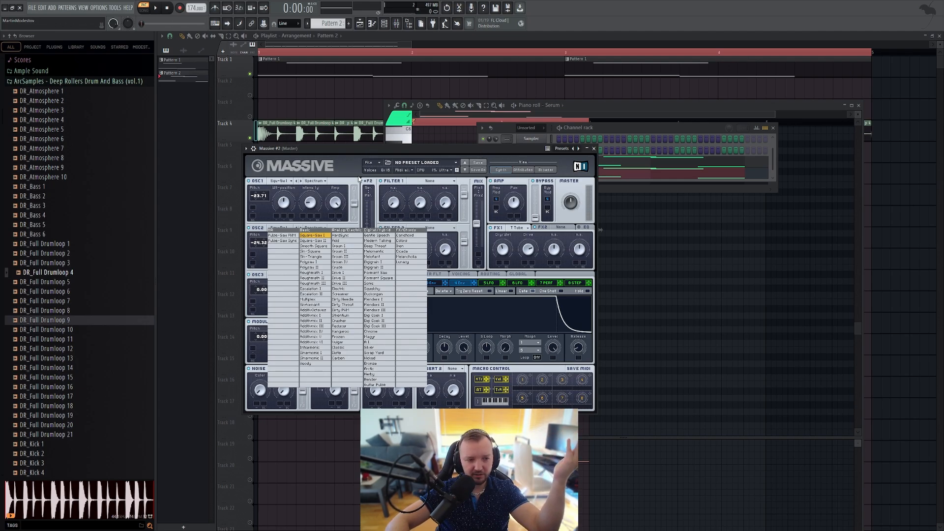
{"action": "left_click", "coordinate": [314, 235]}
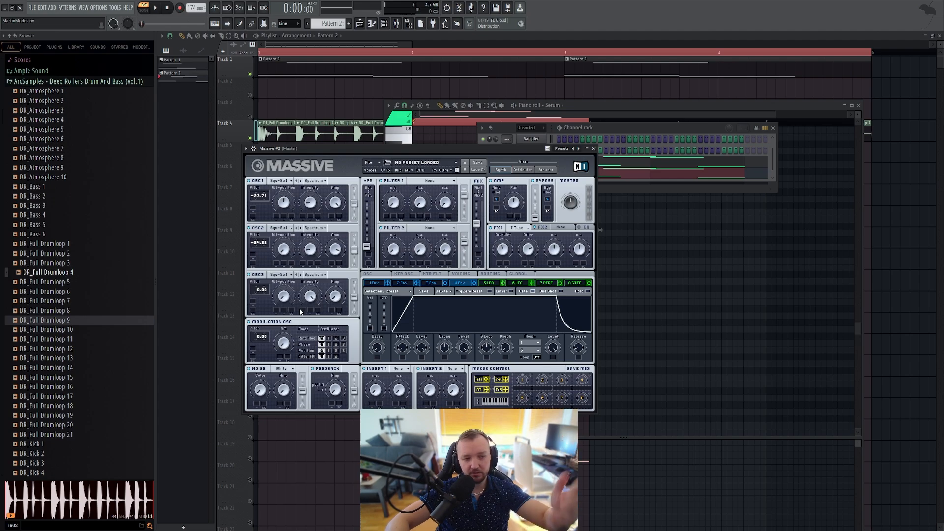
Step: Move the channel rack aside, make it slightly taller, and play the Massive #2 pattern again
{"action": "left_click", "coordinate": [605, 128]}
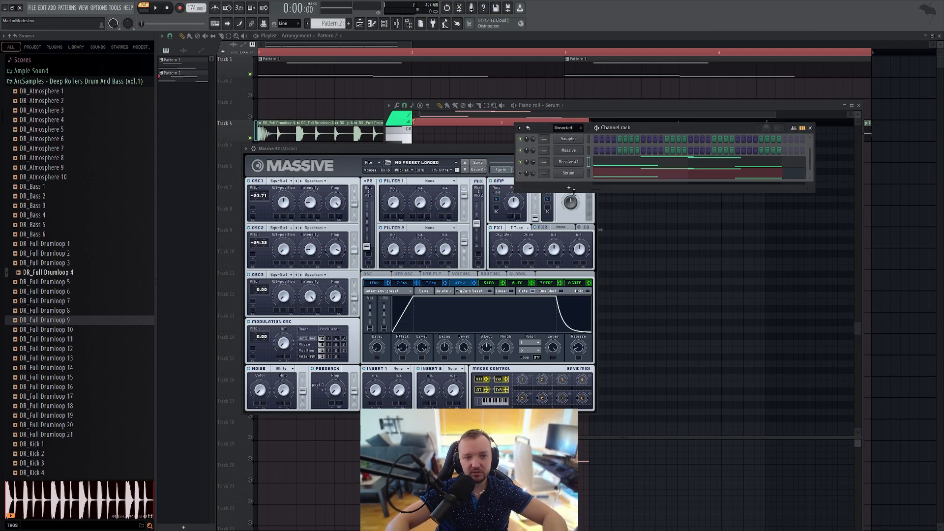
{"action": "left_click_drag", "start_coordinate": [514, 192], "coordinate": [514, 203]}
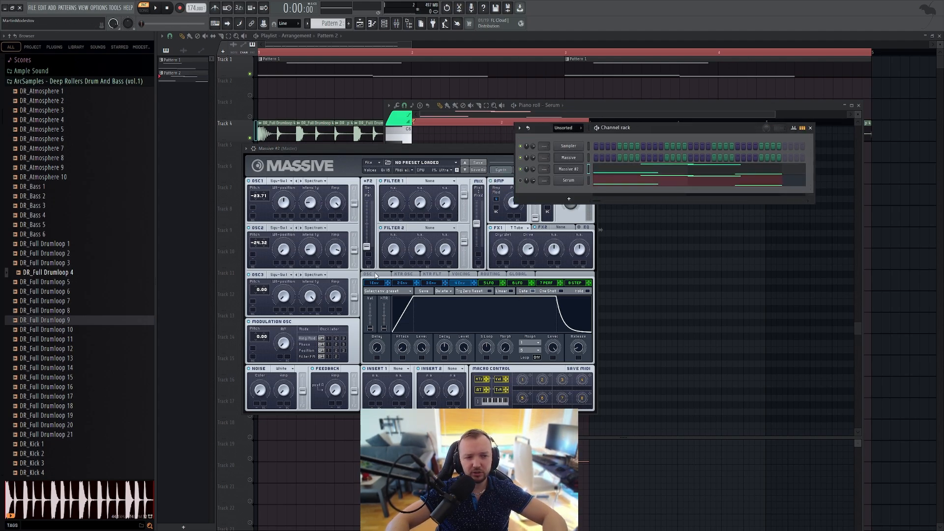
{"action": "left_click", "coordinate": [366, 149]}
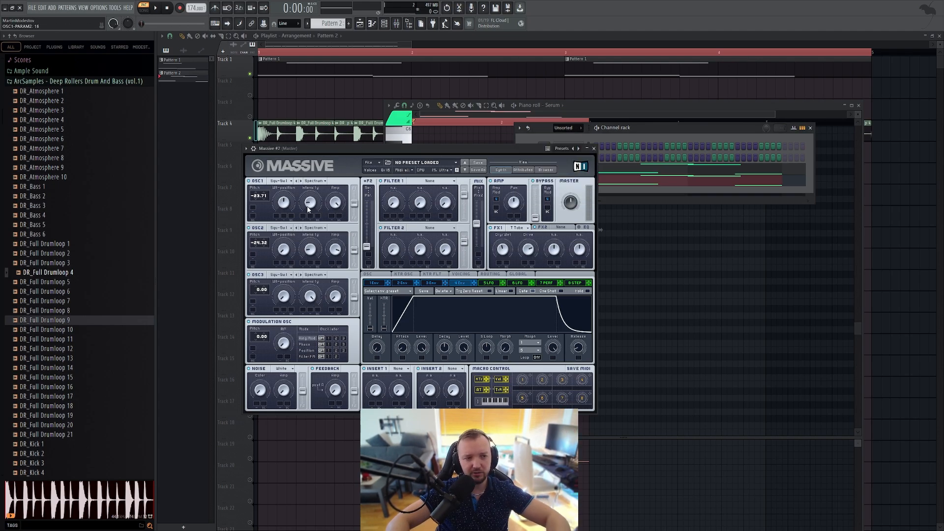
{"action": "left_click", "coordinate": [680, 129]}
{"action": "key", "text": "space"}
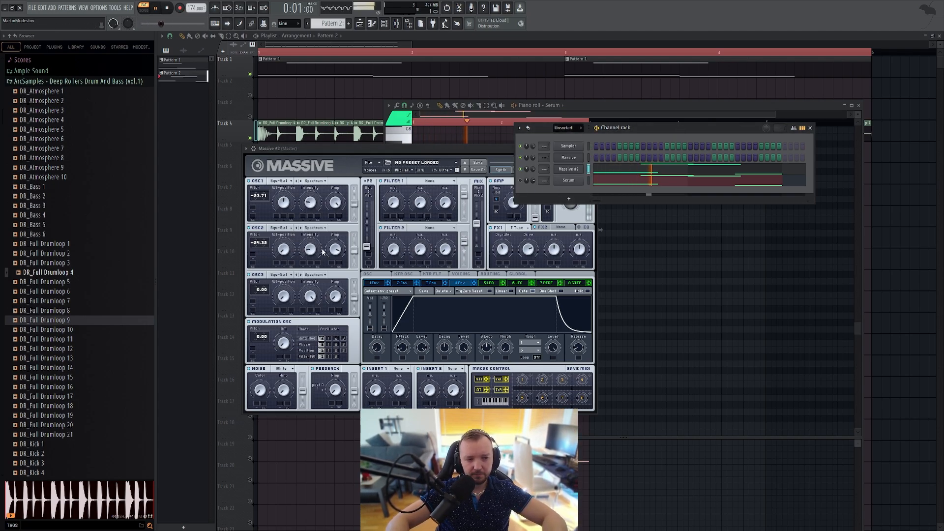
{"action": "key", "text": "space"}
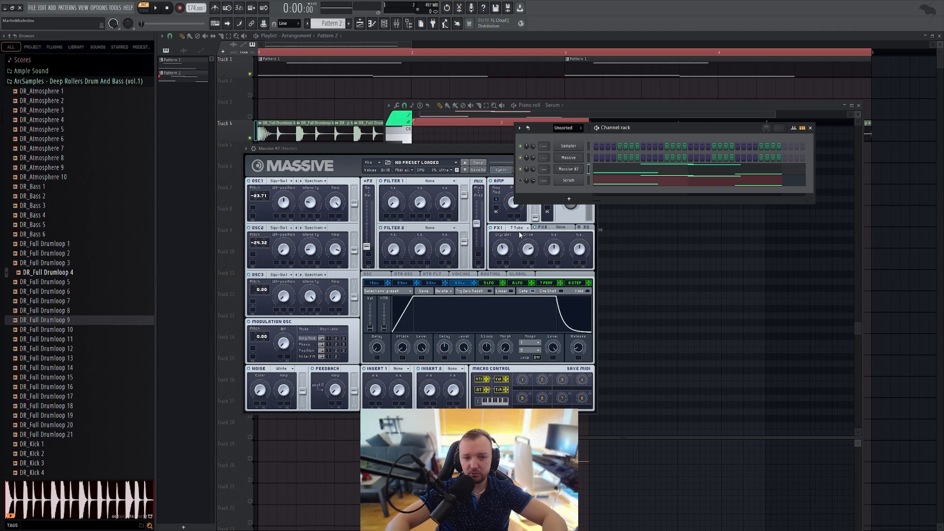
Step: Show the EQ in Massive #2 and raise its Low Shelf to about 77
{"action": "left_click", "coordinate": [558, 230]}
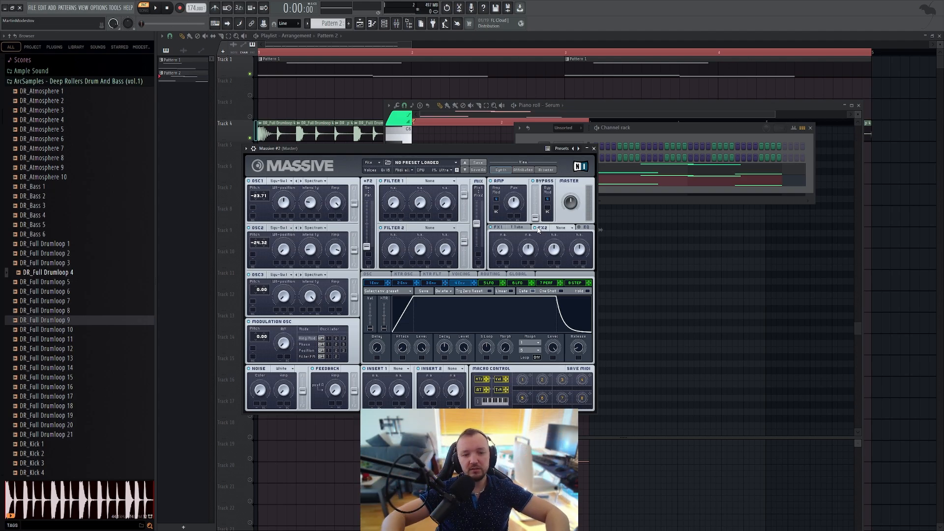
{"action": "left_click", "coordinate": [585, 229]}
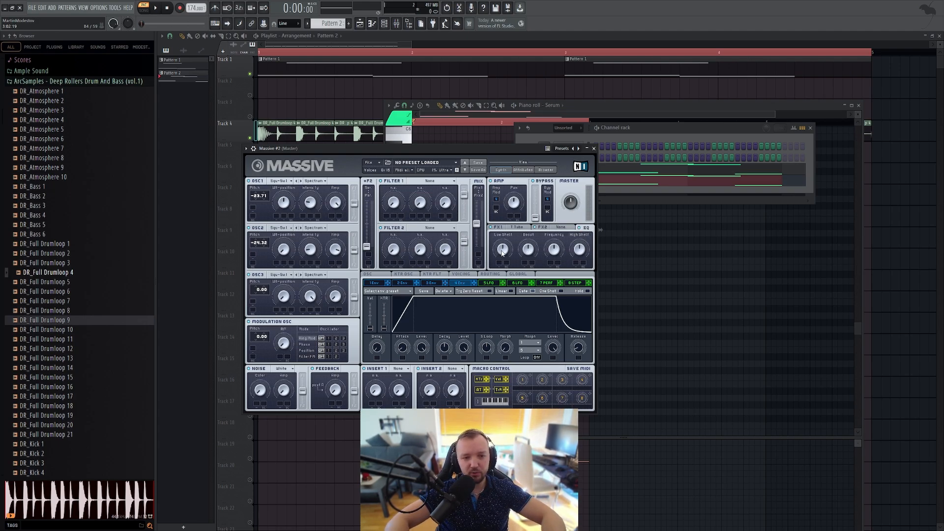
{"action": "left_click_drag", "start_coordinate": [502, 253], "coordinate": [505, 239]}
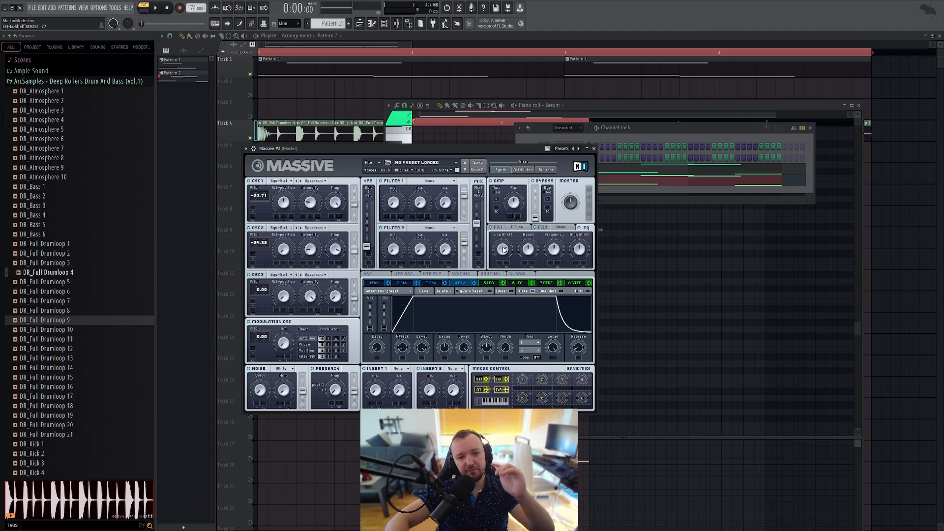
{"action": "left_click_drag", "start_coordinate": [502, 263], "coordinate": [502, 251]}
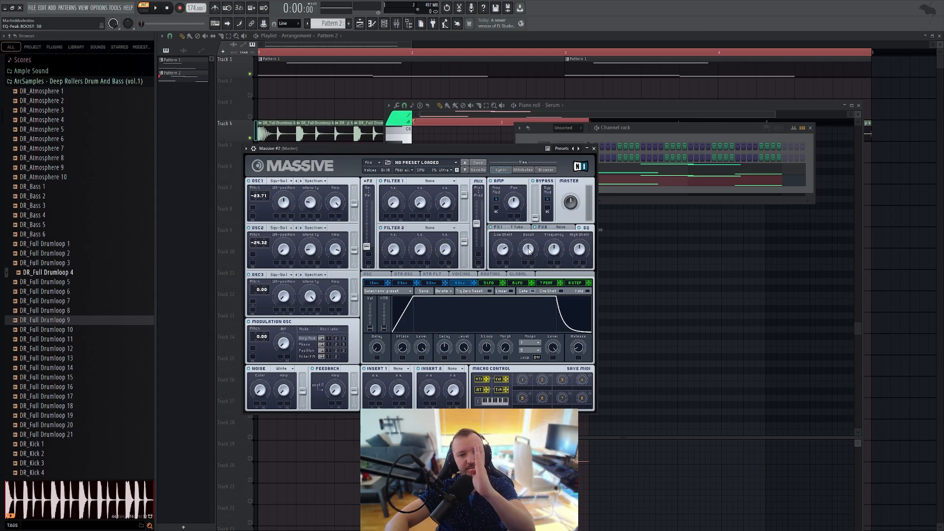
Step: Try the EQ peak Boost at 81 and bring it down to about 45 while the pattern plays
{"action": "left_click_drag", "start_coordinate": [528, 255], "coordinate": [525, 273]}
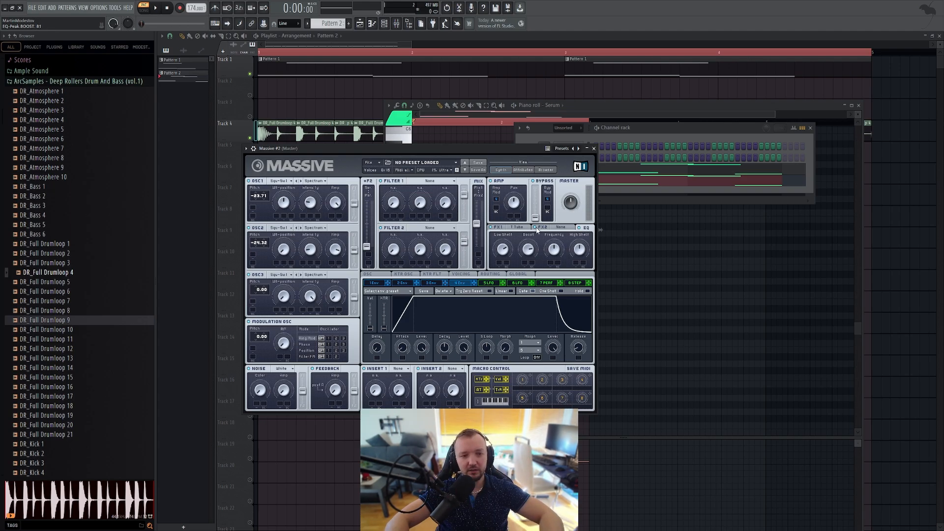
{"action": "left_click", "coordinate": [156, 9]}
{"action": "left_click_drag", "start_coordinate": [526, 249], "coordinate": [529, 271]}
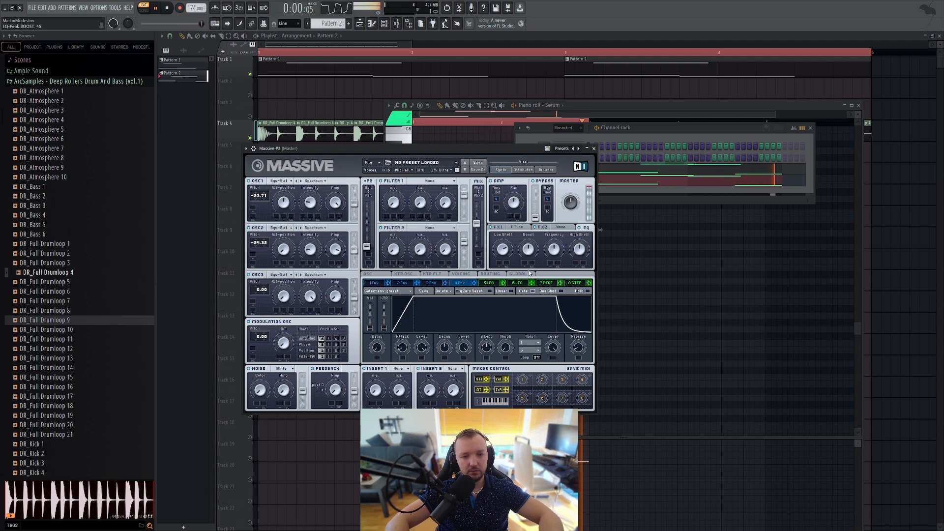
Step: Shift the Massive #2 window and adjust the EQ peak Frequency to about 22 while the pattern plays
{"action": "left_click", "coordinate": [167, 7]}
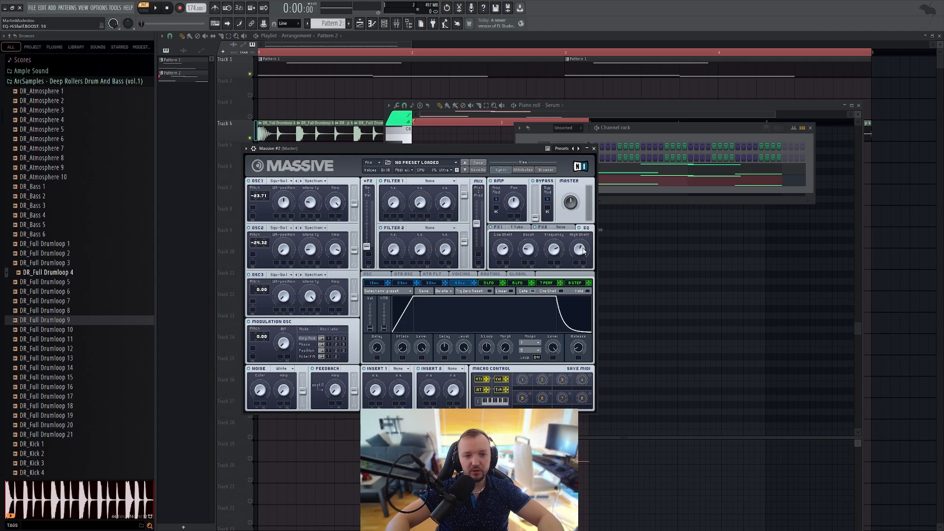
{"action": "left_click_drag", "start_coordinate": [541, 149], "coordinate": [513, 137]}
{"action": "key", "text": "space"}
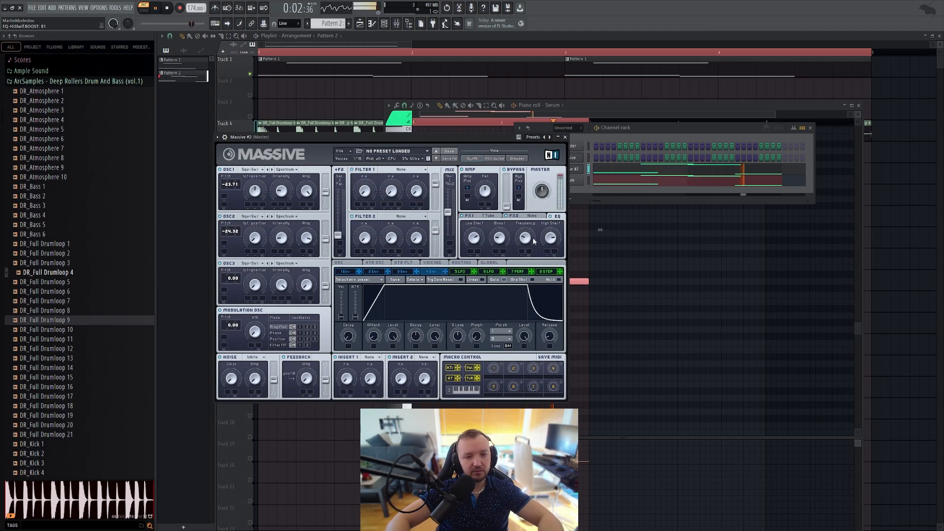
{"action": "left_click_drag", "start_coordinate": [528, 230], "coordinate": [524, 267]}
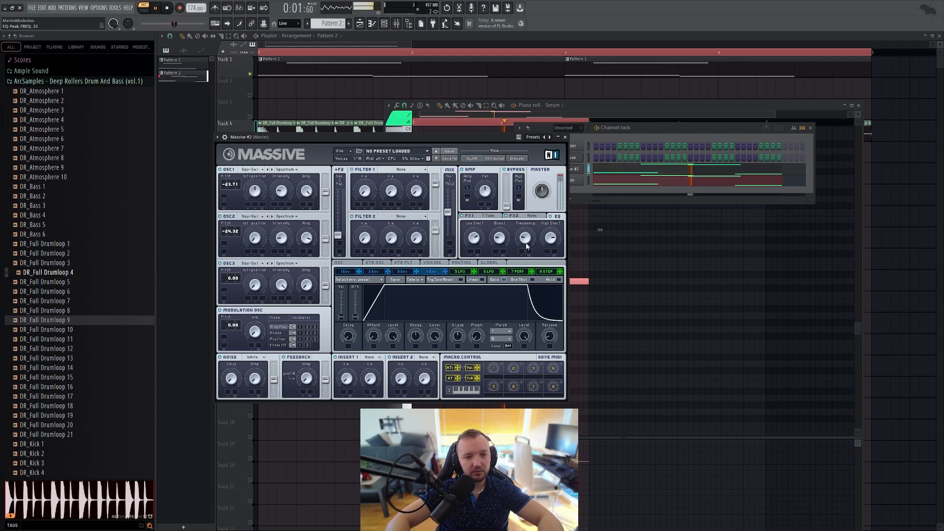
{"action": "left_click", "coordinate": [619, 147]}
{"action": "key", "text": "space"}
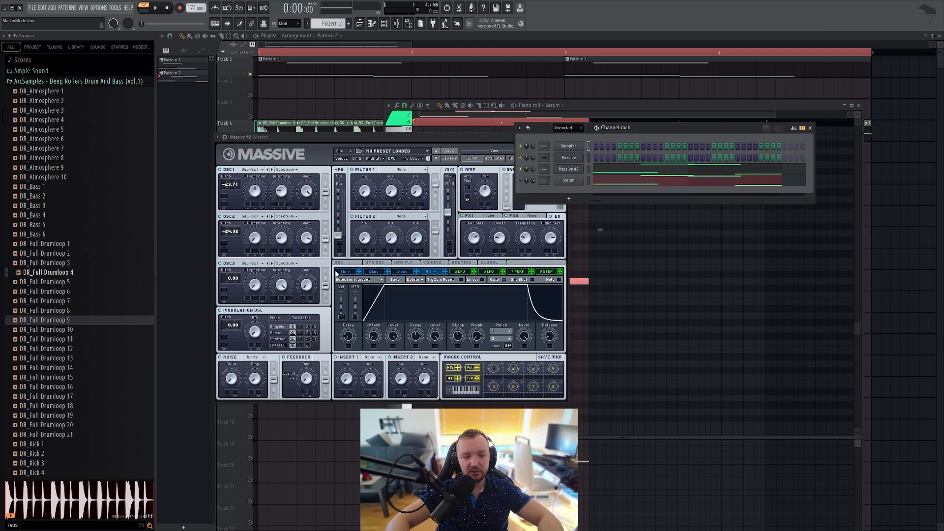
Step: Load the Sine Shaper effect in Massive #2's Insert 1 slot and play the pattern to hear it
{"action": "left_click", "coordinate": [374, 358]}
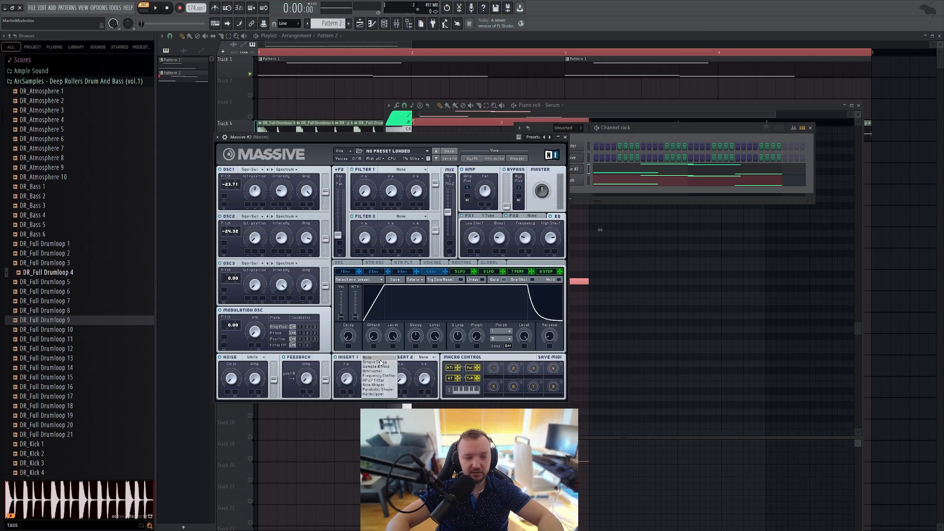
{"action": "left_click", "coordinate": [376, 385]}
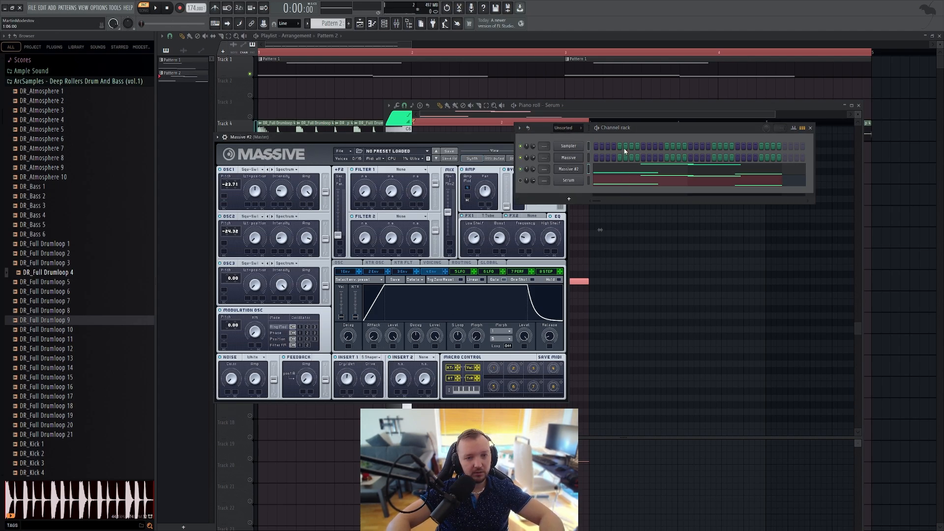
{"action": "key", "text": "space"}
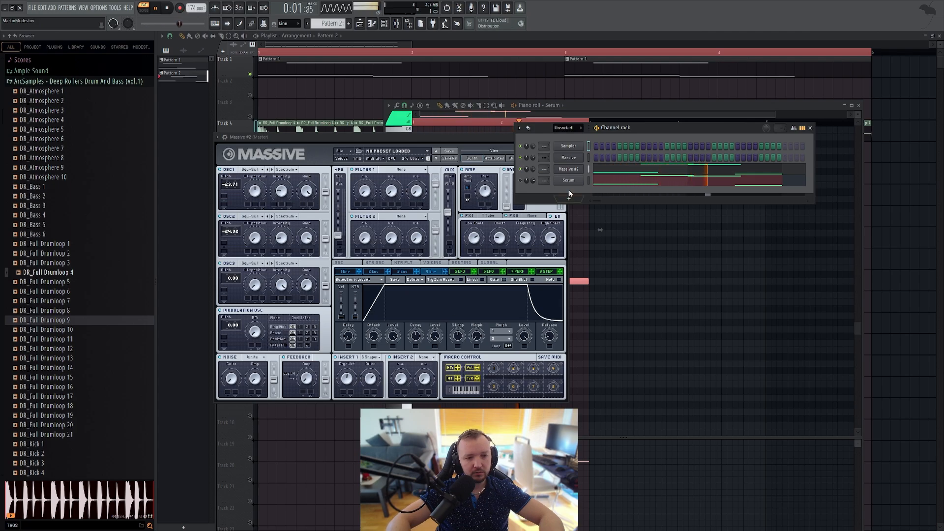
{"action": "key", "text": "space"}
Step: Open the Massive #2 pattern in the piano roll and audition single high notes
{"action": "left_click", "coordinate": [618, 171]}
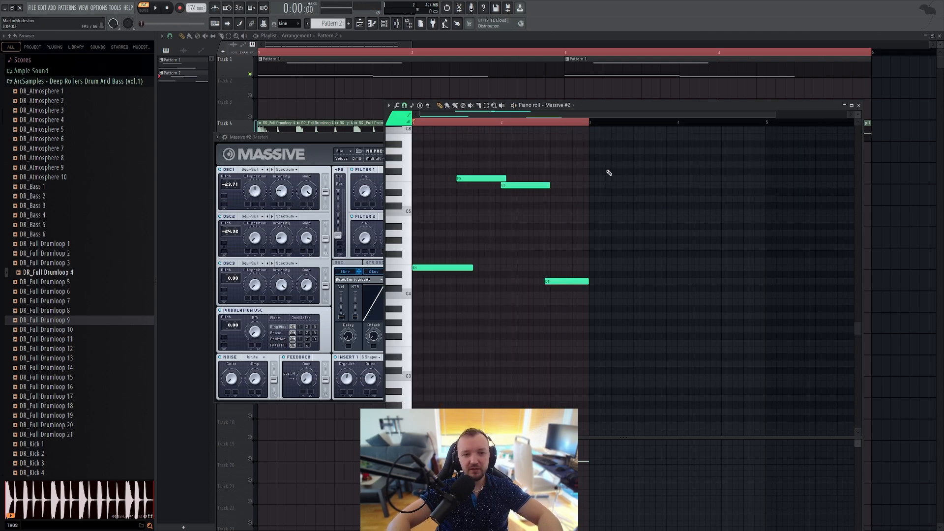
{"action": "left_click", "coordinate": [409, 200]}
{"action": "left_click", "coordinate": [410, 143]}
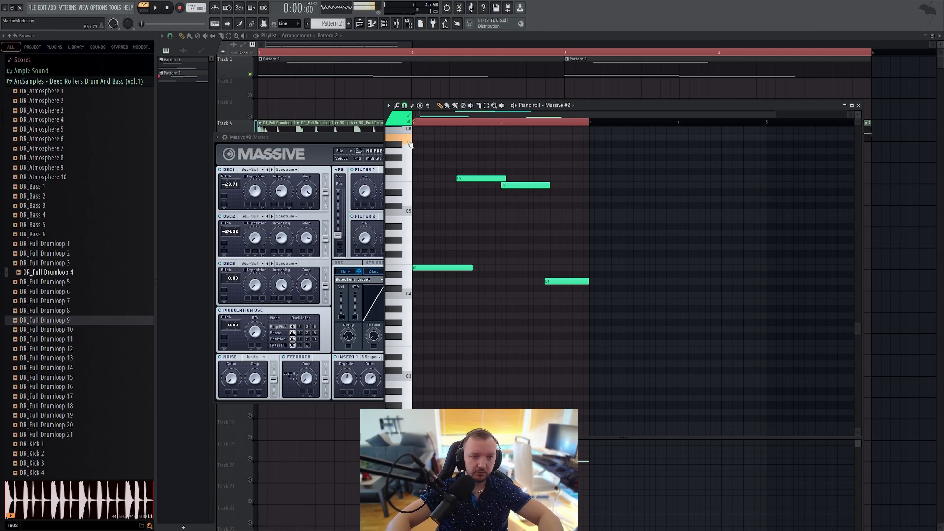
{"action": "left_click", "coordinate": [410, 143]}
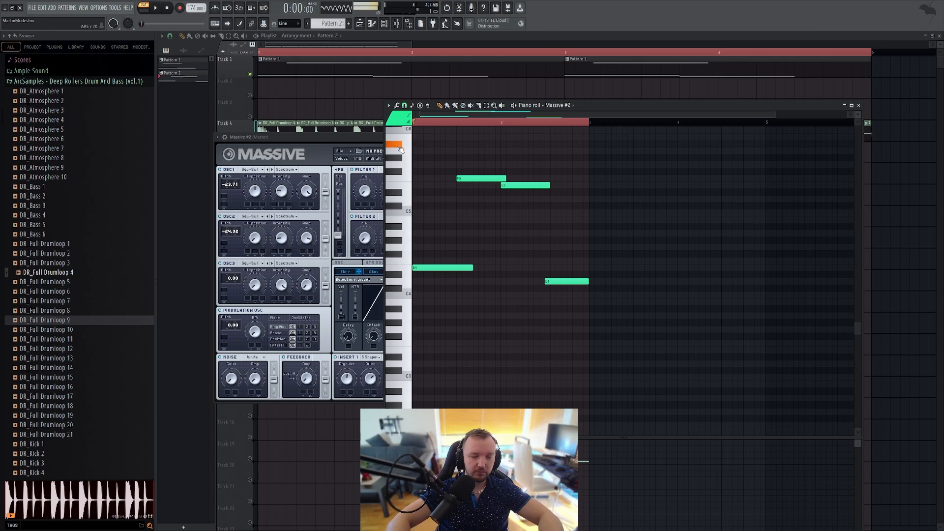
Step: Widen the detune in Massive #2 by setting oscillator 1's pitch to -23.55 and oscillator 2's to about -24.49, and play the pattern
{"action": "left_click", "coordinate": [311, 137]}
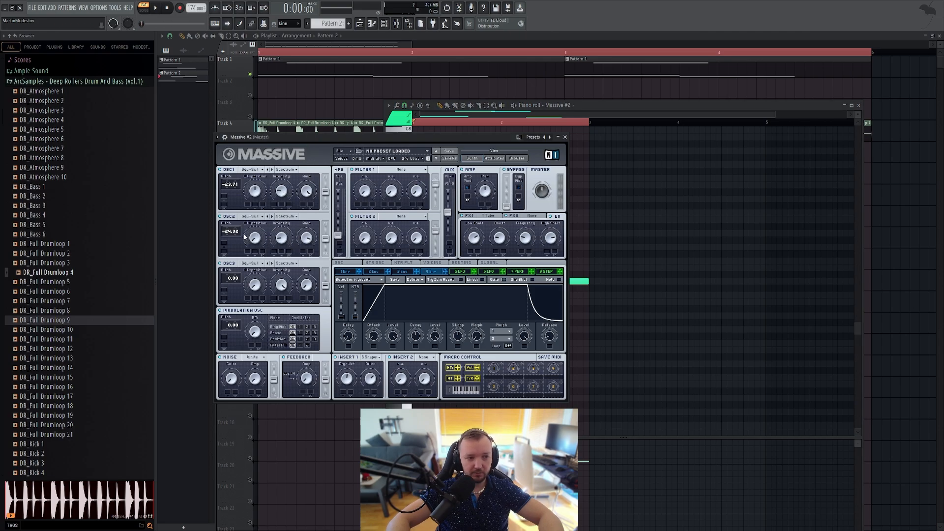
{"action": "scroll", "coordinate": [238, 235], "scroll_direction": "down", "scroll_amount": 3}
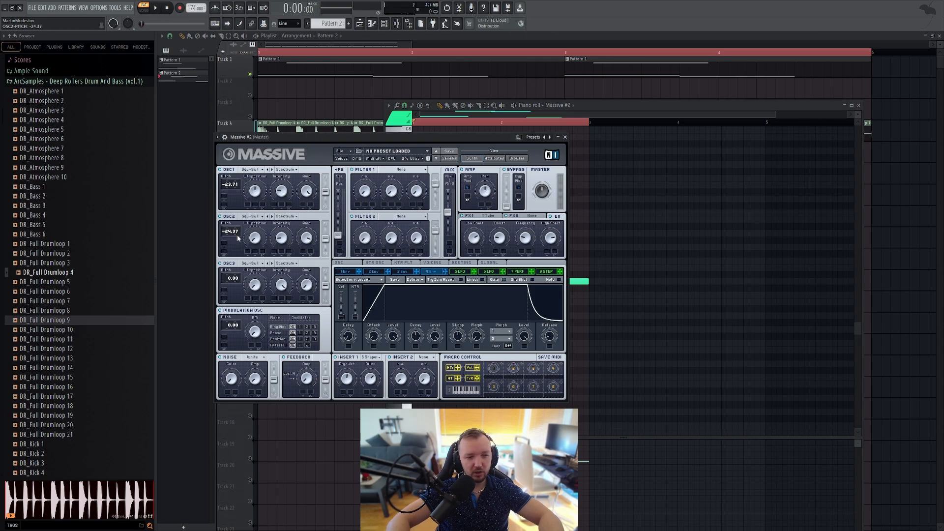
{"action": "scroll", "coordinate": [237, 239], "scroll_direction": "down", "scroll_amount": 9}
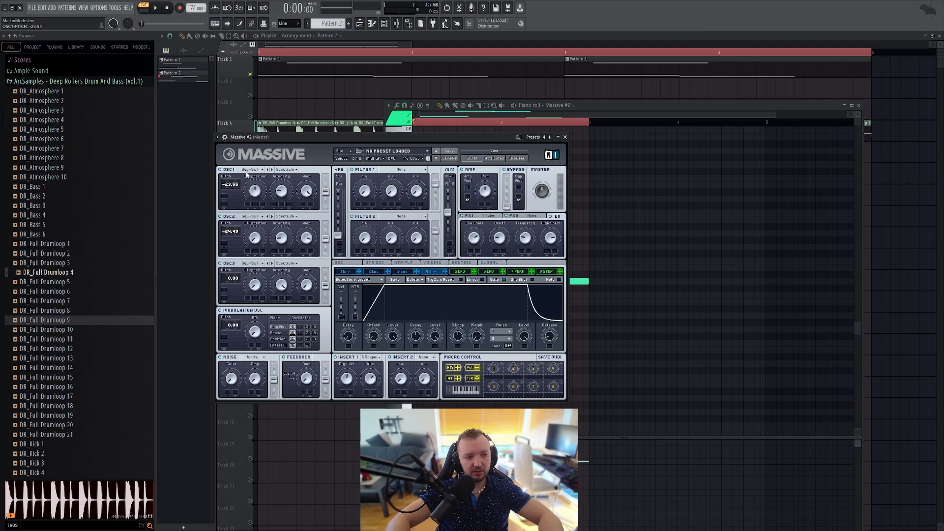
{"action": "left_click", "coordinate": [739, 273]}
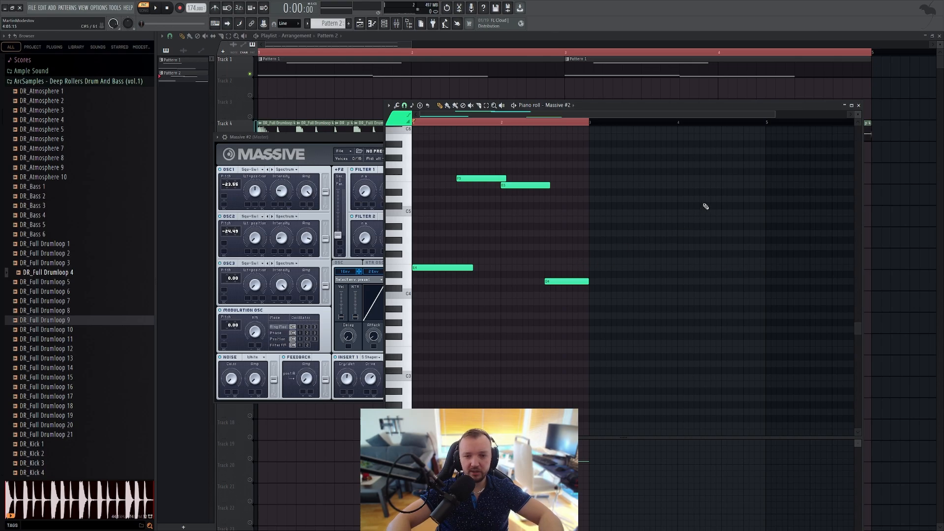
{"action": "key", "text": "space"}
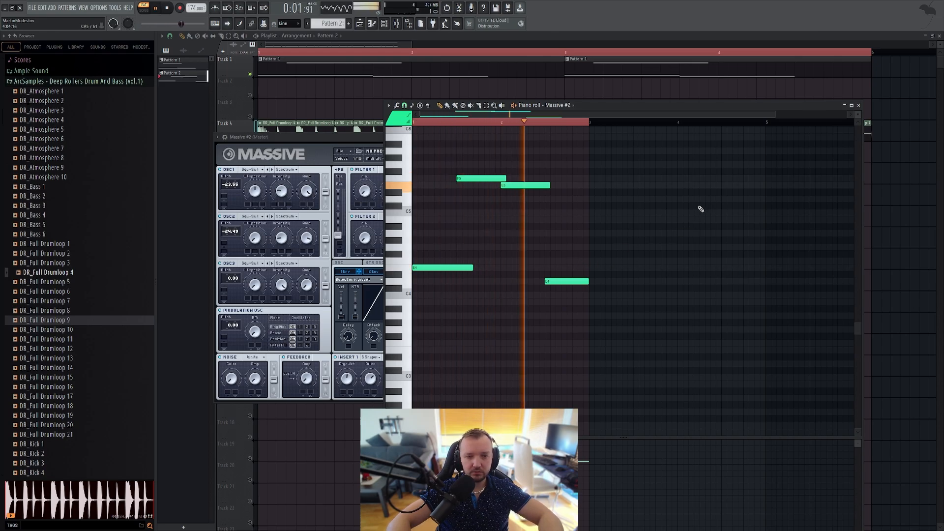
{"action": "key", "text": "space"}
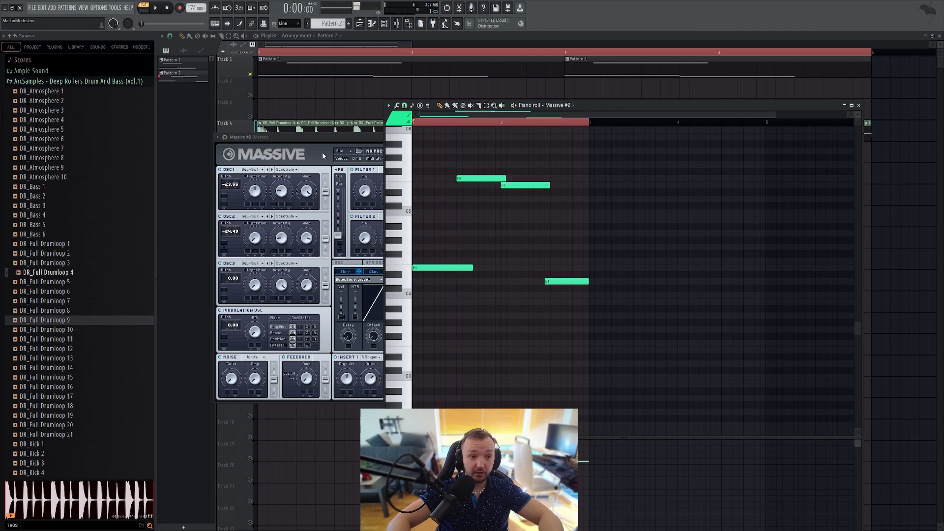
Step: Open Serum from the channel rack and widen the opposing Fine detune of oscillators A and B
{"action": "left_click", "coordinate": [322, 153]}
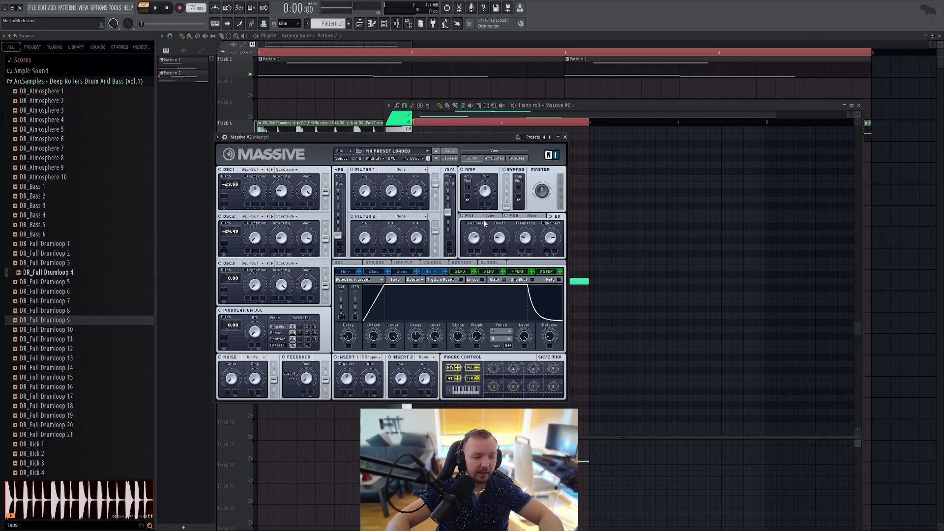
{"action": "left_click", "coordinate": [384, 23]}
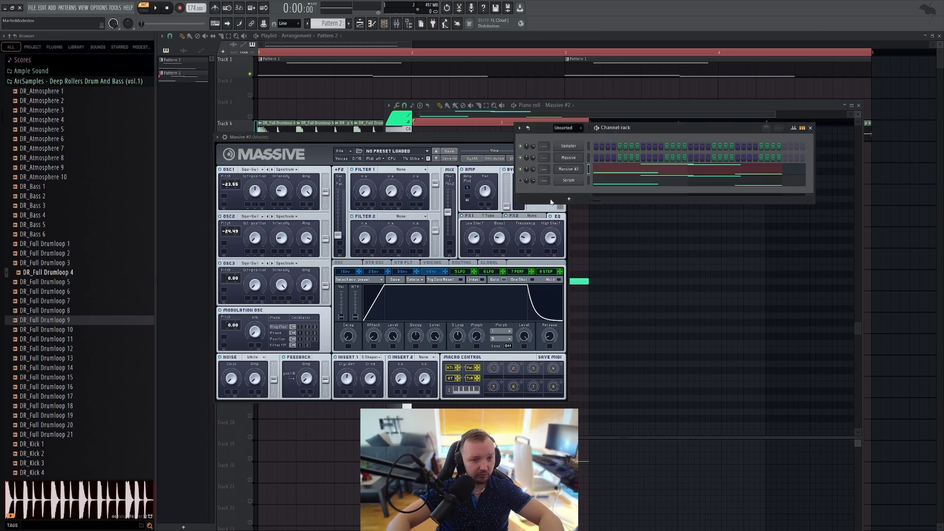
{"action": "left_click", "coordinate": [568, 181]}
{"action": "left_click_drag", "start_coordinate": [338, 187], "coordinate": [340, 185]}
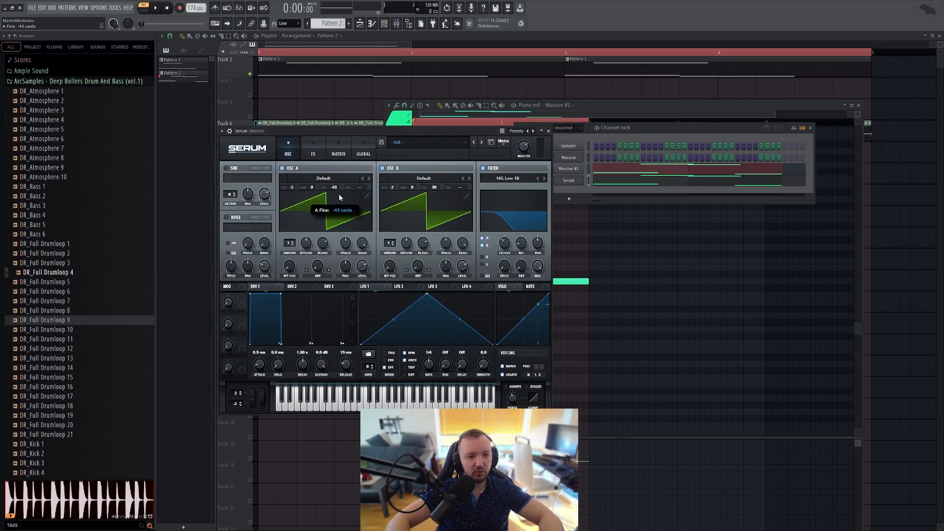
{"action": "left_click_drag", "start_coordinate": [440, 188], "coordinate": [439, 183]}
Step: Play the pattern with Serum and sweep its filter cutoff to hear the wider detune
{"action": "left_click", "coordinate": [603, 149]}
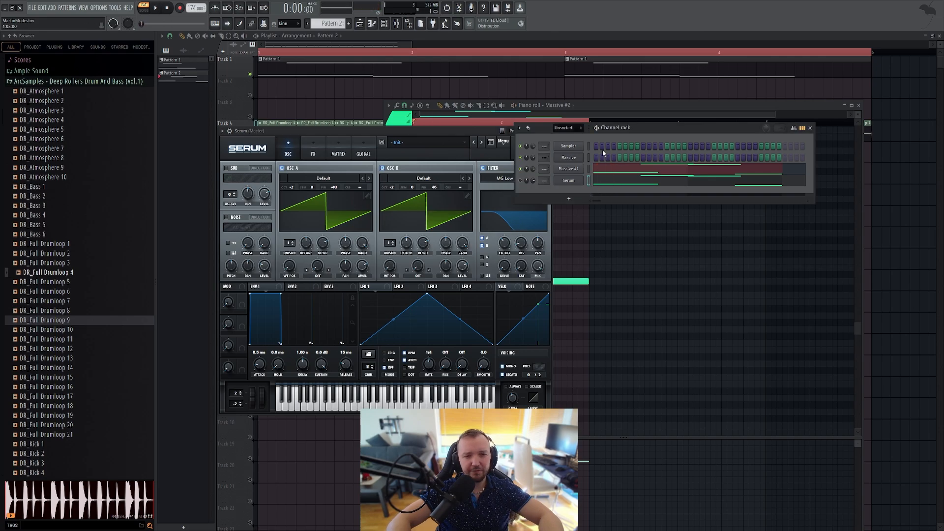
{"action": "key", "text": "space"}
{"action": "mouse_move", "coordinate": [504, 243]}
{"action": "left_mouse_down"}
{"action": "mouse_move", "coordinate": [509, 222]}
{"action": "mouse_move", "coordinate": [503, 227]}
{"action": "left_mouse_up"}
{"action": "key", "text": "space"}
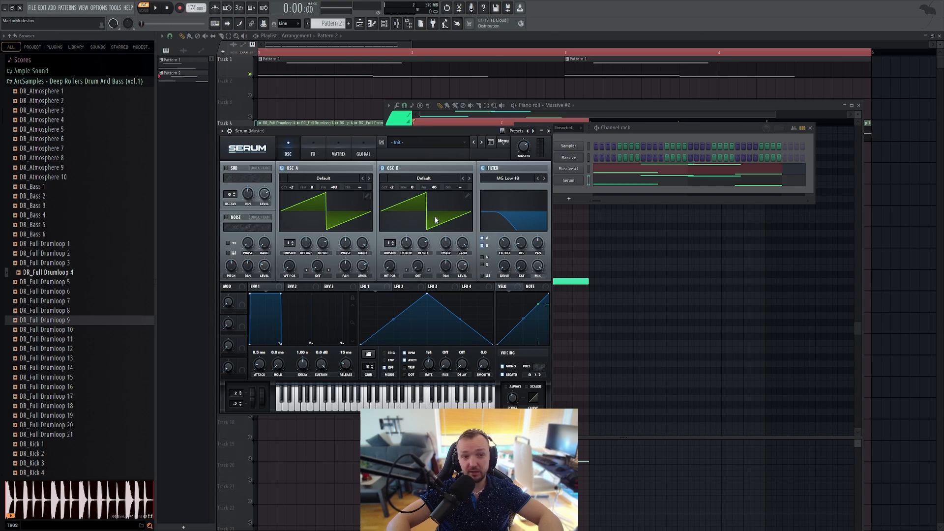
Step: Change Serum's oscillator A to a triangle-like wave from Basic Shapes and start playing the pattern
{"action": "left_click_drag", "start_coordinate": [289, 266], "coordinate": [296, 240]}
{"action": "key", "text": "space"}
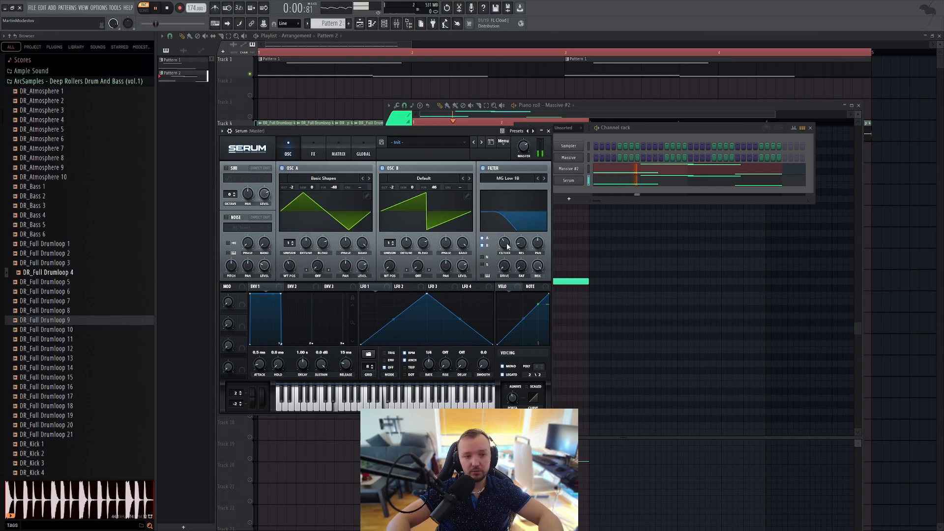
Step: Try Serum's Tube distortion with increased Drive during playback, and switch the distortion off again
{"action": "left_click", "coordinate": [313, 147]}
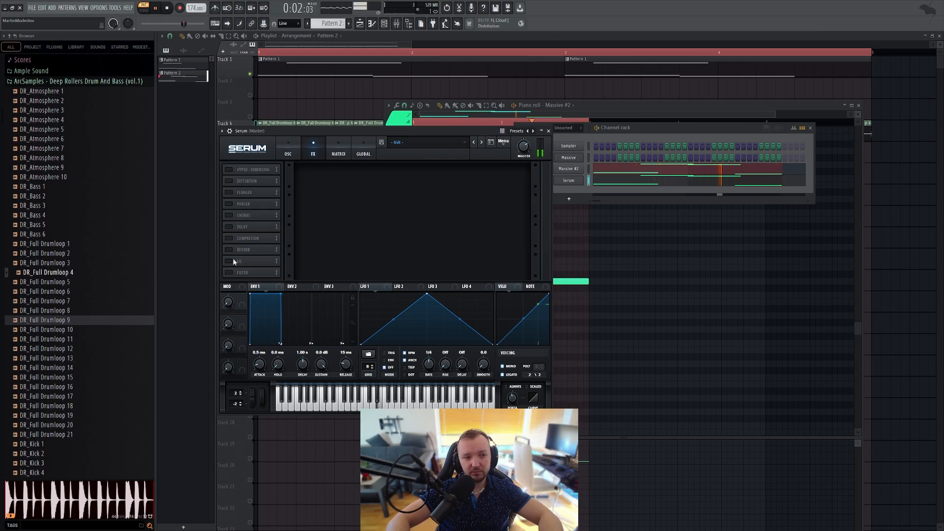
{"action": "left_click", "coordinate": [229, 181]}
{"action": "left_click_drag", "start_coordinate": [463, 173], "coordinate": [475, 121]}
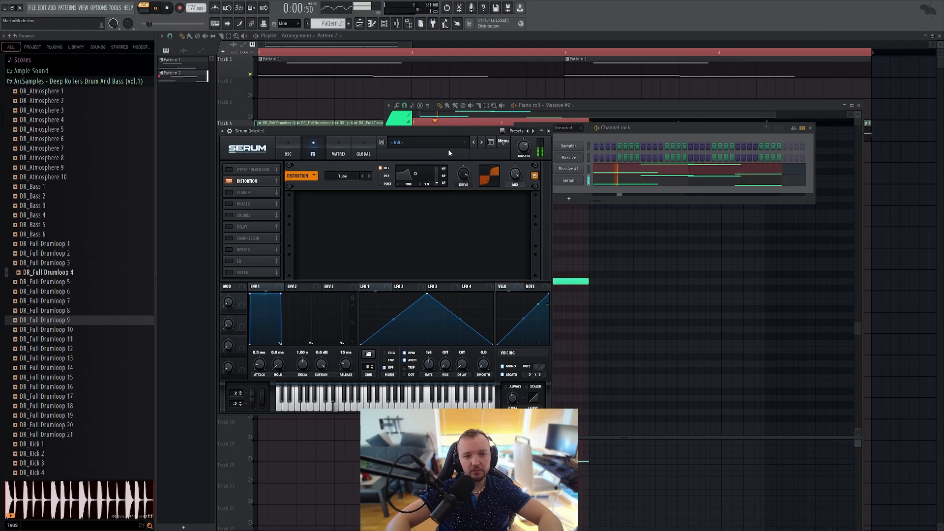
{"action": "left_click", "coordinate": [228, 180]}
{"action": "key", "text": "space"}
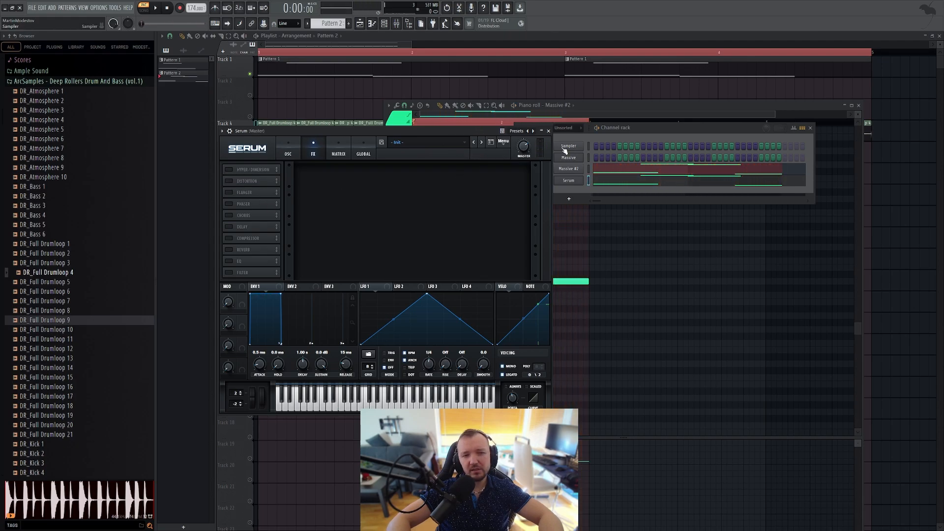
Step: Mute the Serum channel, return to the Massive #2 synth and play its pattern
{"action": "left_click", "coordinate": [647, 142]}
{"action": "left_click", "coordinate": [520, 180]}
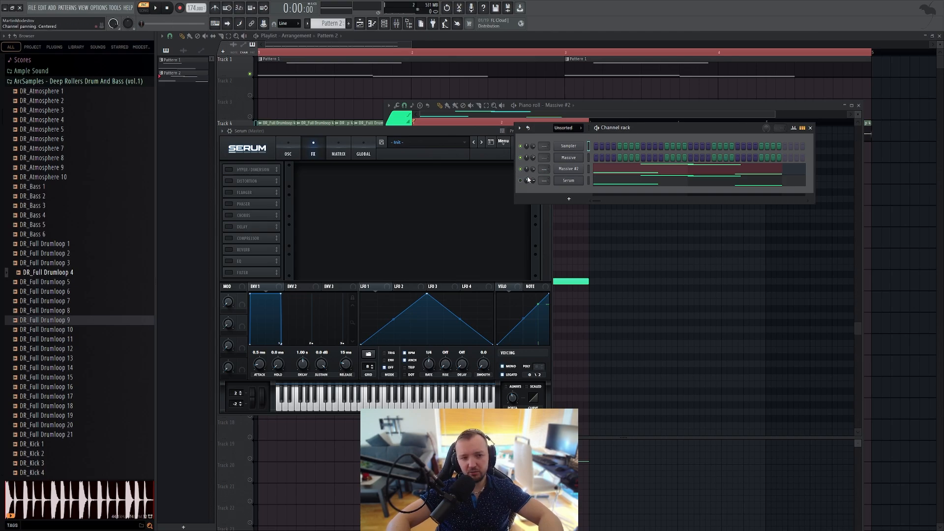
{"action": "left_click", "coordinate": [569, 173]}
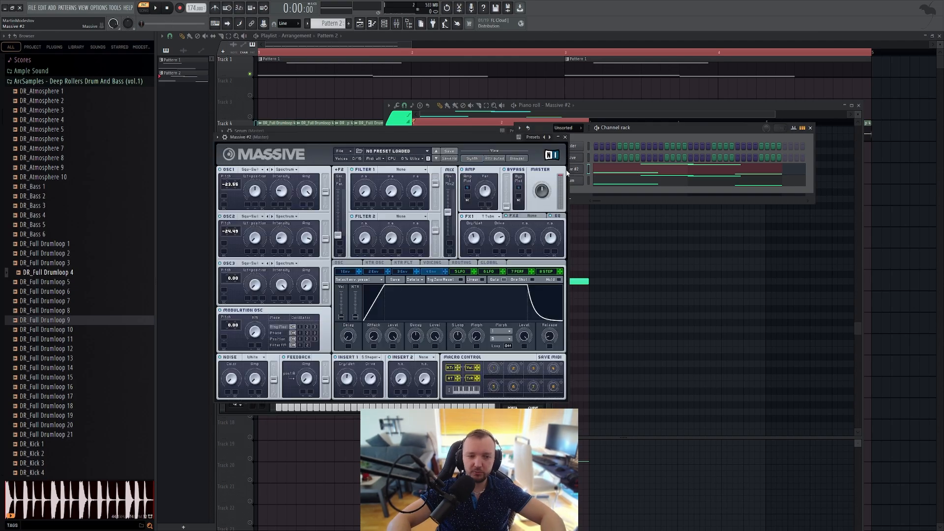
{"action": "key", "text": "space"}
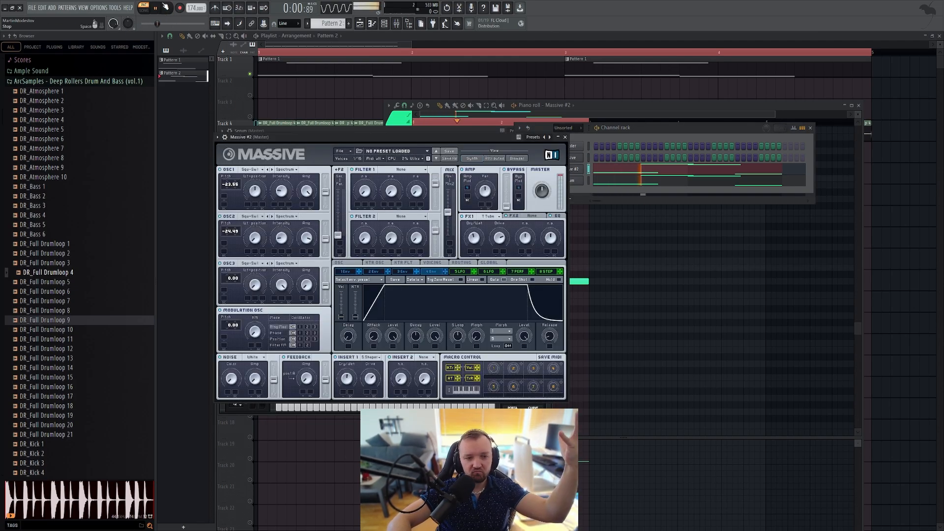
{"action": "key", "text": "space"}
Step: Move the channel rack clear of Massive #2 and show the settings of 5 LFO
{"action": "left_click_drag", "start_coordinate": [644, 123], "coordinate": [712, 125]}
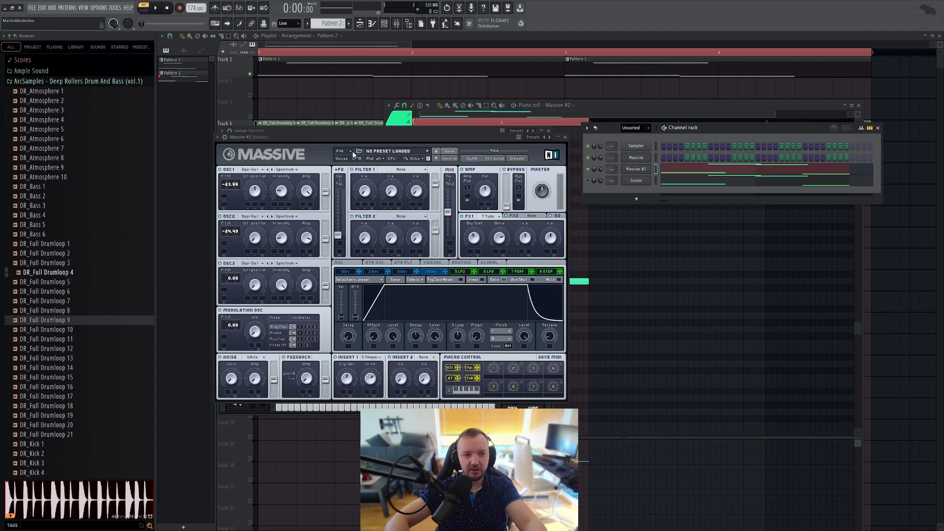
{"action": "left_click", "coordinate": [398, 169]}
{"action": "left_click", "coordinate": [420, 173]}
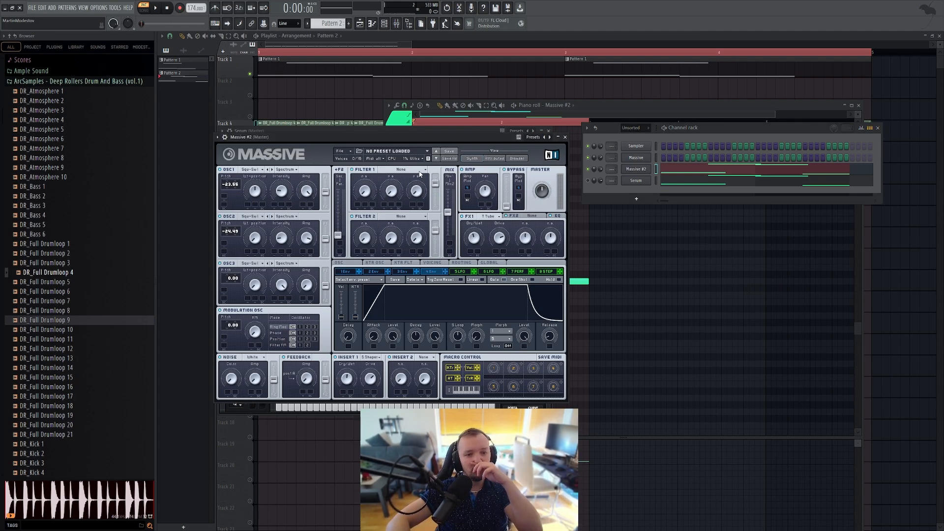
{"action": "left_click", "coordinate": [459, 272]}
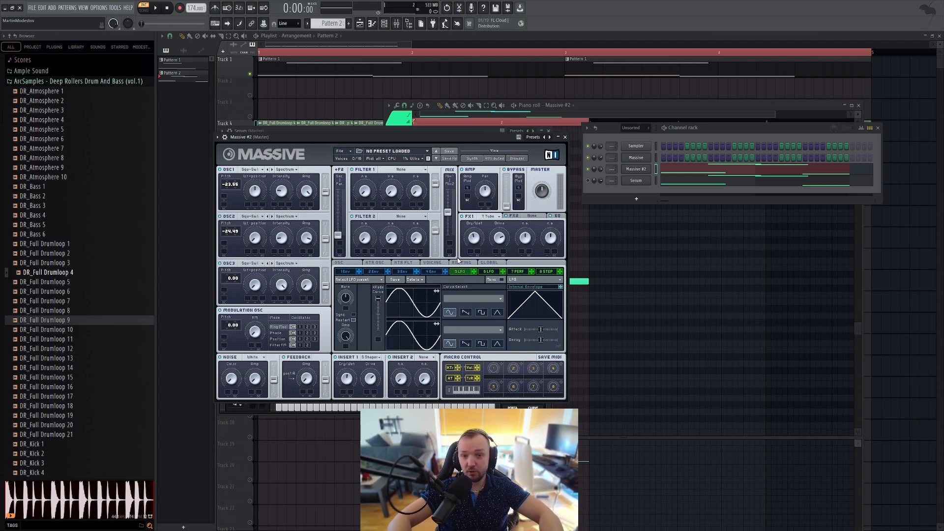
Step: Set Massive #2's filters to serial routing, with Double Notch in Filter 1 and the filter mix fully on Filter 1
{"action": "left_click_drag", "start_coordinate": [338, 236], "coordinate": [338, 190]}
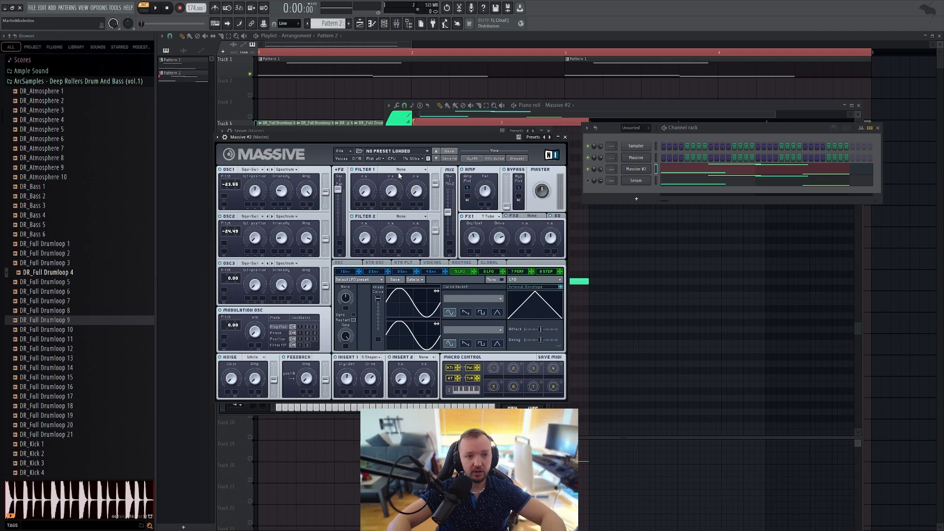
{"action": "left_click", "coordinate": [400, 172]}
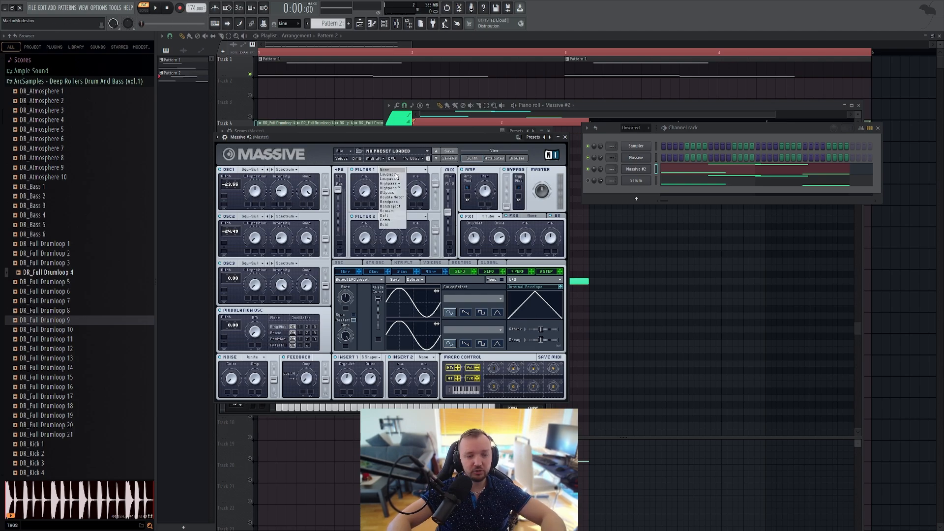
{"action": "left_click", "coordinate": [398, 197]}
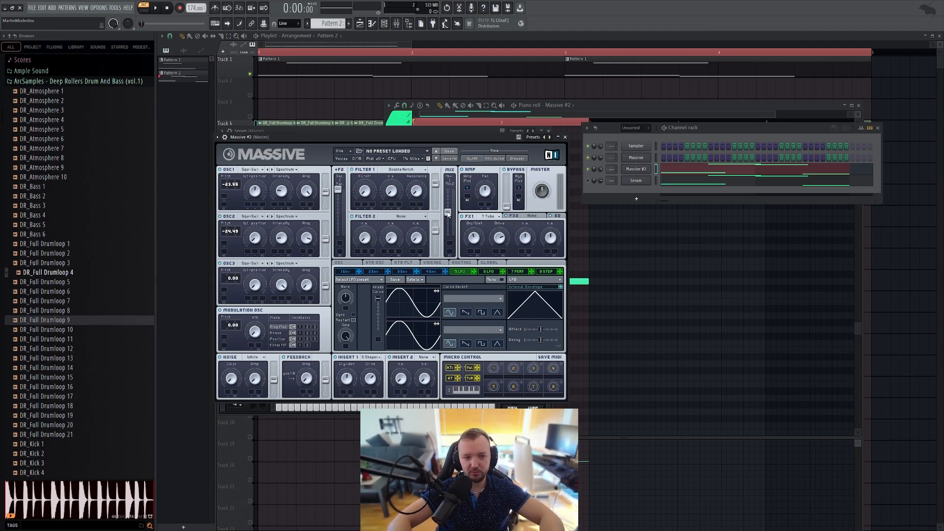
{"action": "left_click_drag", "start_coordinate": [448, 214], "coordinate": [447, 189]}
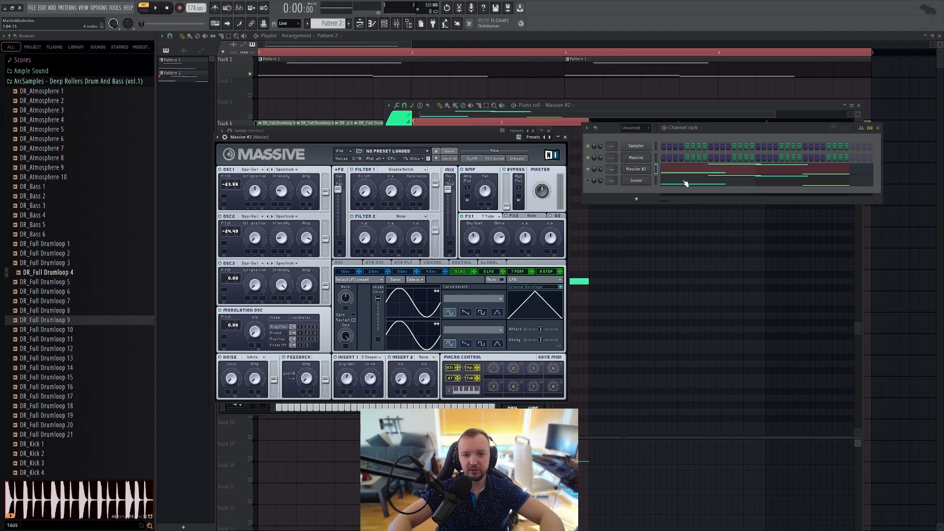
Step: Play the Massive #2 pattern to hear it through Filter 1's Double Notch, and stop playback
{"action": "left_click", "coordinate": [700, 150]}
{"action": "left_click", "coordinate": [378, 200]}
{"action": "key", "text": "space"}
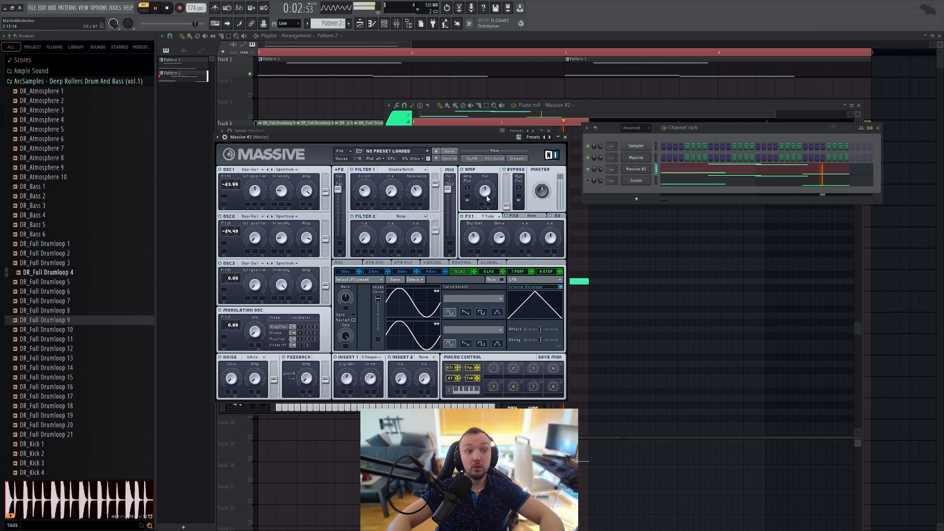
{"action": "key", "text": "space"}
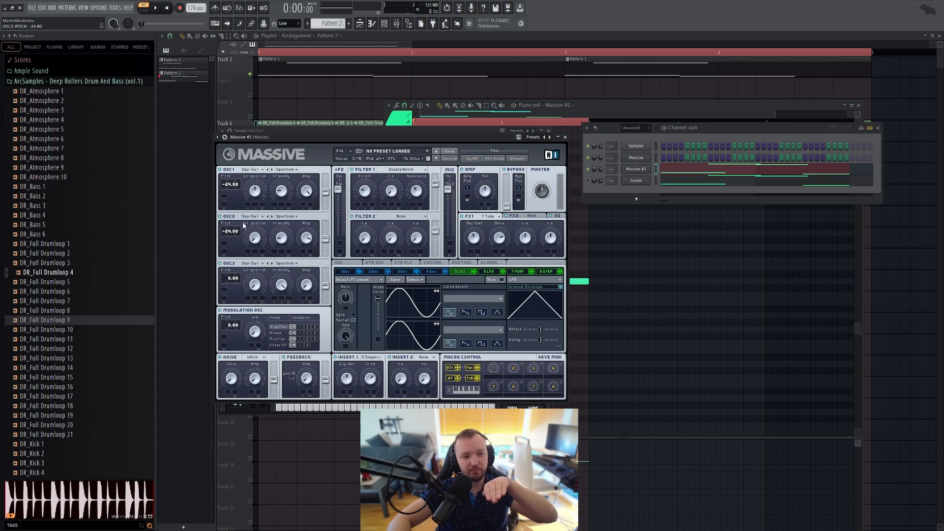
Step: Detune OSC1 to about -23.84 and OSC2 to about -24.04 while the Massive #2 pattern plays, and stop playback
{"action": "key", "text": "space"}
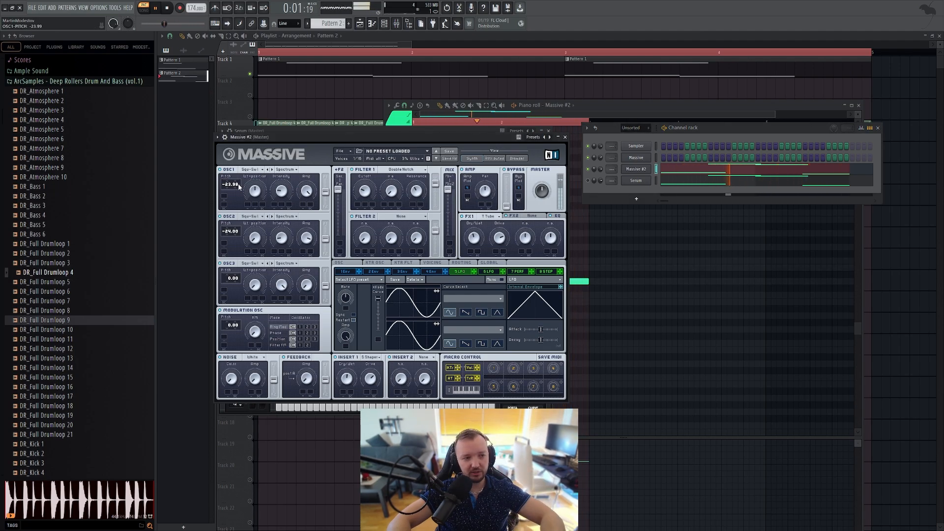
{"action": "left_click_drag", "start_coordinate": [238, 184], "coordinate": [243, 177]}
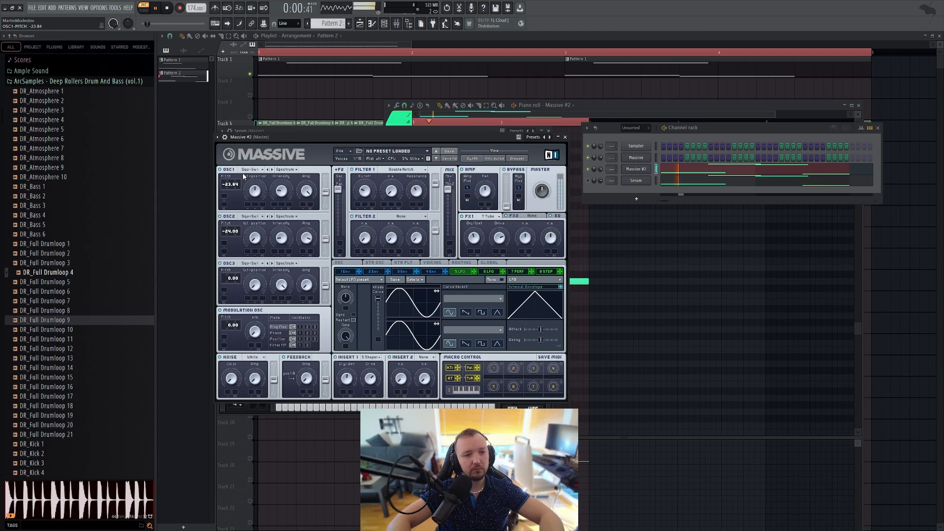
{"action": "left_click_drag", "start_coordinate": [241, 237], "coordinate": [241, 238]}
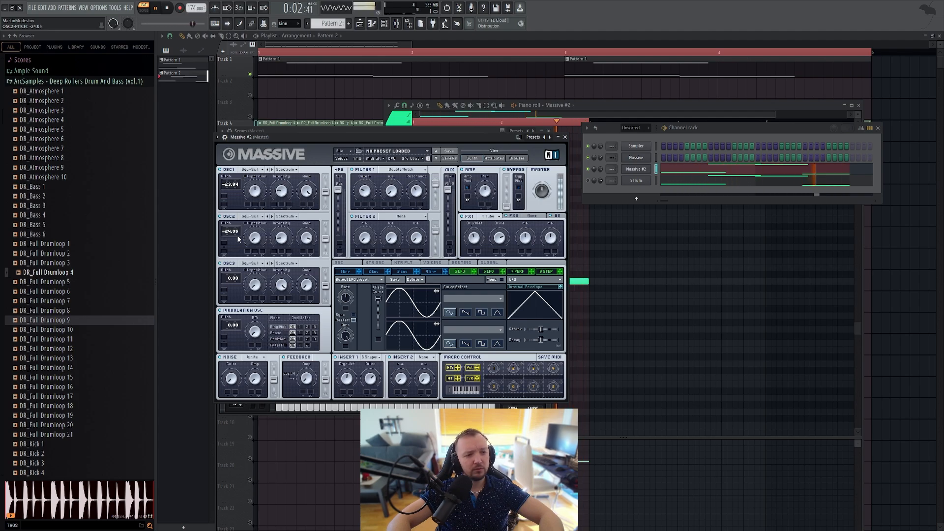
{"action": "key", "text": "space"}
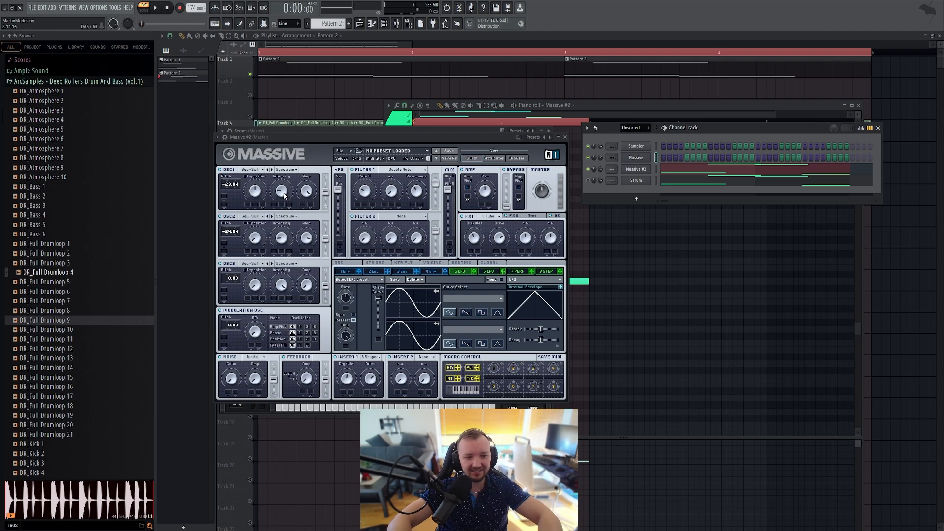
Step: Adjust OSC1's Intensity slightly while the pattern plays, and stop playback
{"action": "key", "text": "space"}
{"action": "left_click_drag", "start_coordinate": [281, 200], "coordinate": [283, 195]}
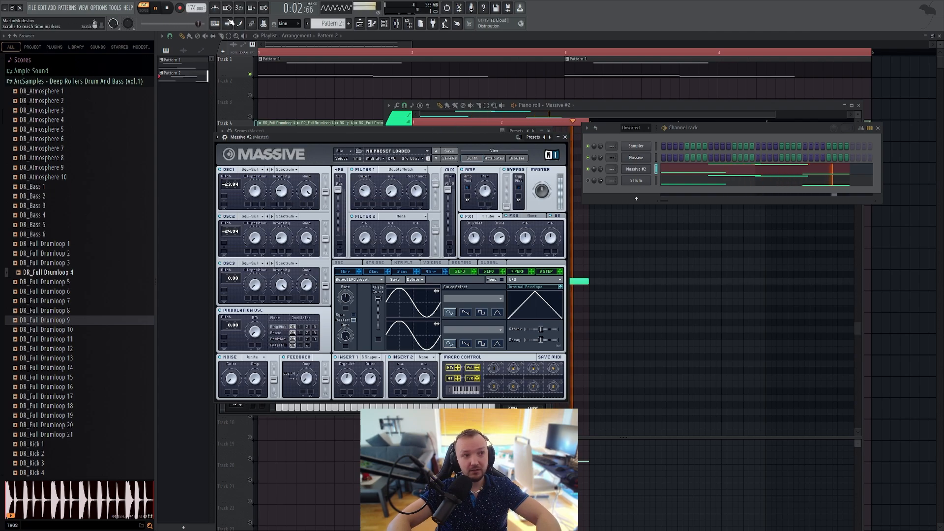
{"action": "key", "text": "space"}
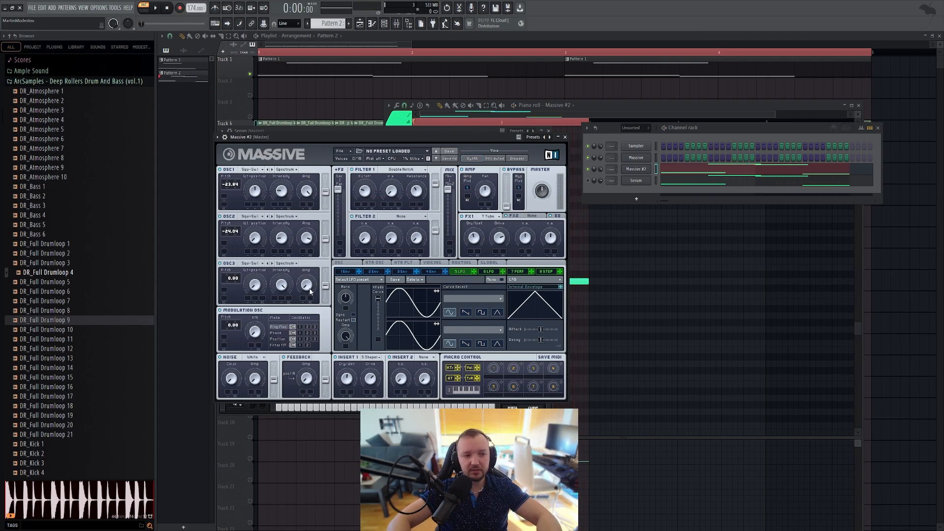
Step: Route OSC3 fully to Filter 1 and adjust its Intensity
{"action": "left_click_drag", "start_coordinate": [325, 289], "coordinate": [325, 271]}
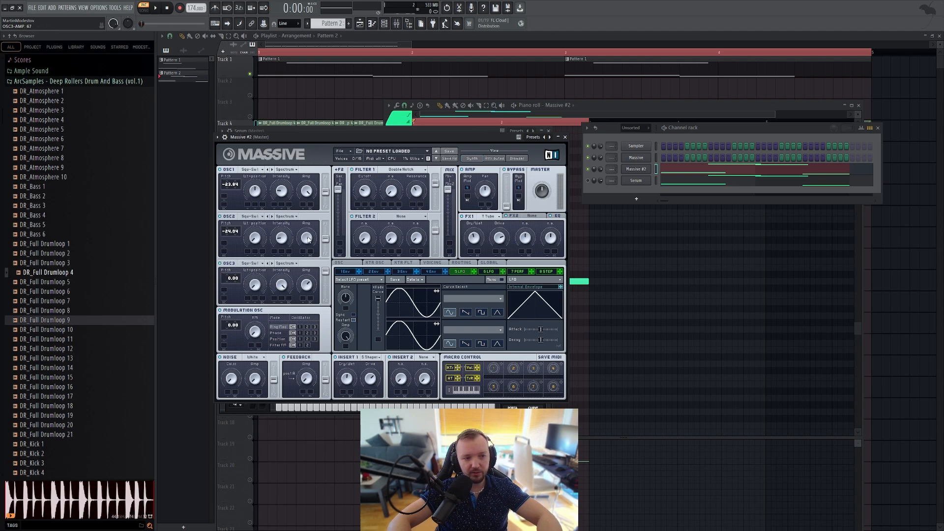
{"action": "left_click_drag", "start_coordinate": [284, 294], "coordinate": [282, 287]}
{"action": "left_click_drag", "start_coordinate": [281, 290], "coordinate": [282, 293]}
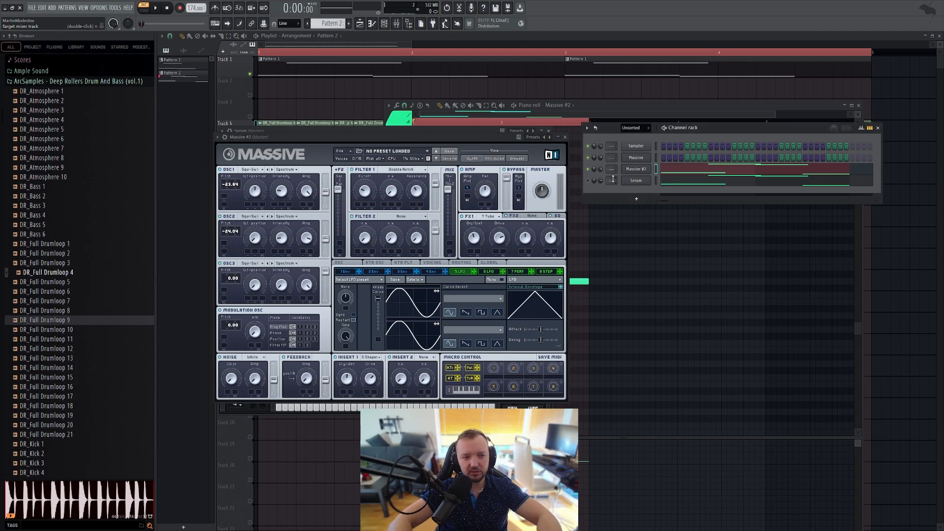
Step: Fine-tune the Intensity of OSC1 and OSC2 during repeated playback of the Massive #2 pattern
{"action": "key", "text": "space"}
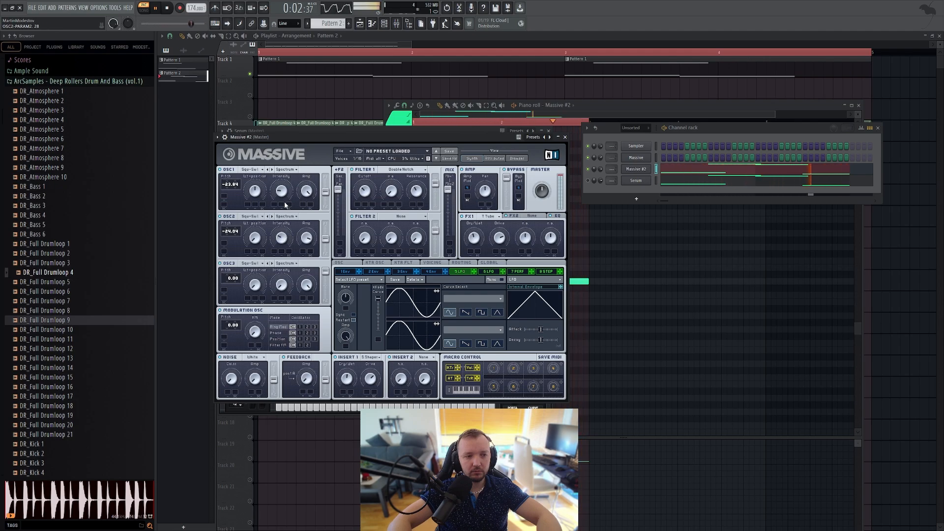
{"action": "left_click", "coordinate": [166, 8]}
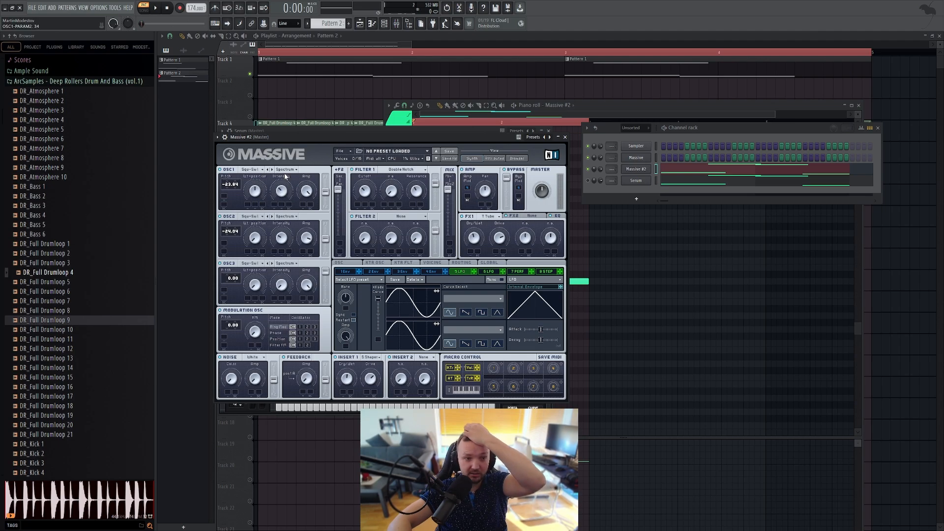
{"action": "key", "text": "space"}
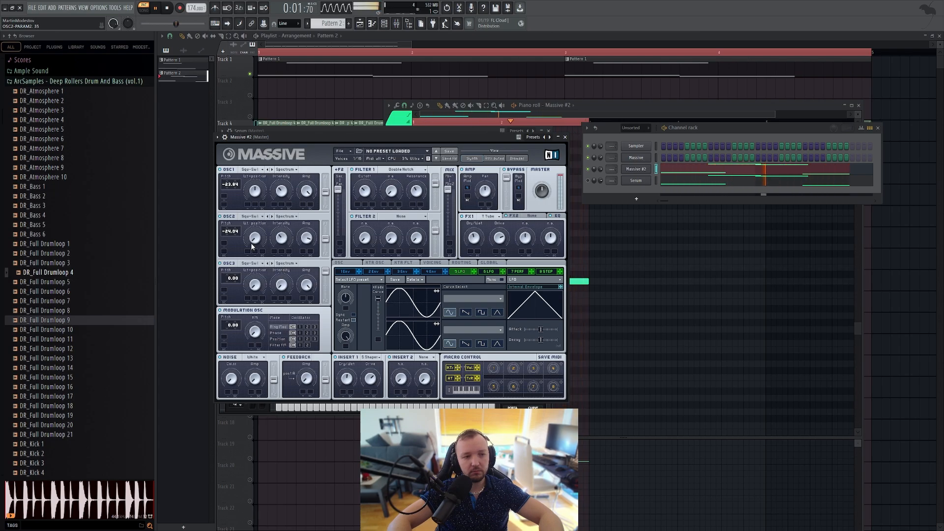
{"action": "left_click", "coordinate": [167, 8]}
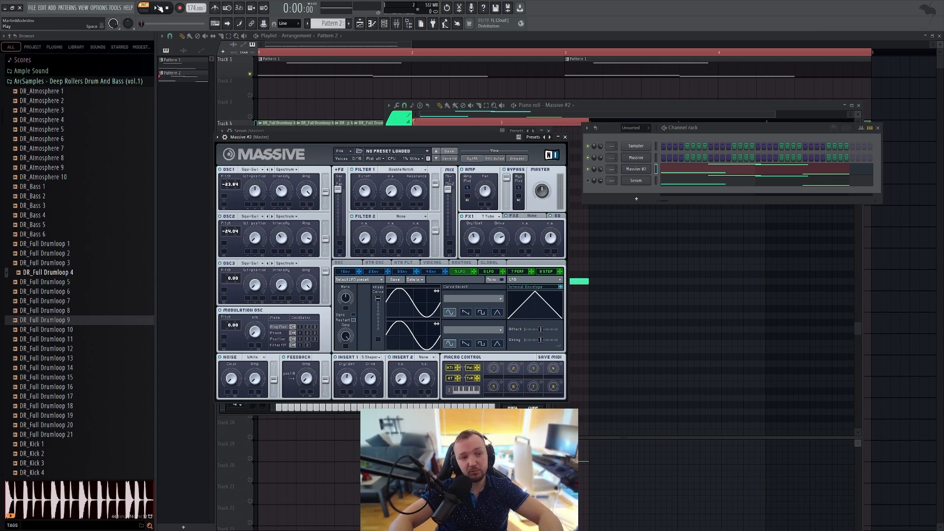
Step: Sweep Filter 1's Cutoff during playback and set OSC2's pitch to -24.34
{"action": "left_click", "coordinate": [160, 10]}
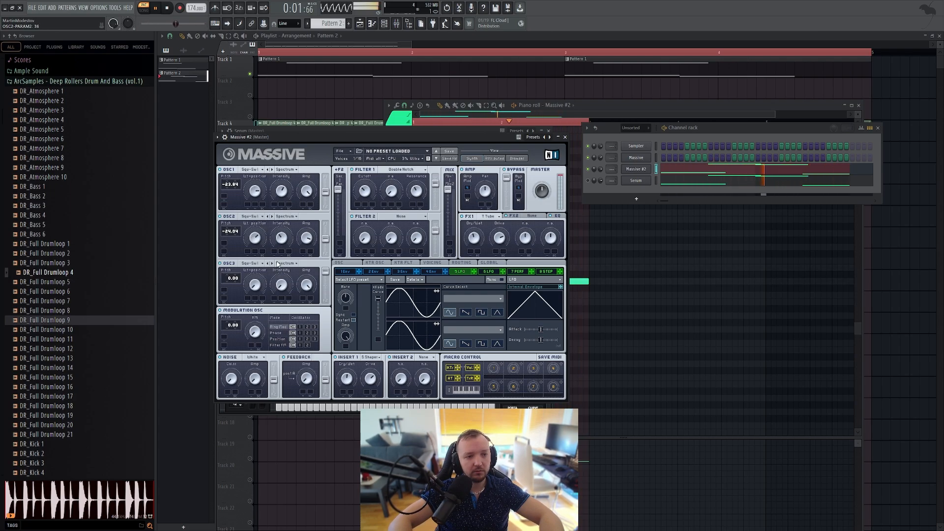
{"action": "left_click_drag", "start_coordinate": [369, 175], "coordinate": [366, 197]}
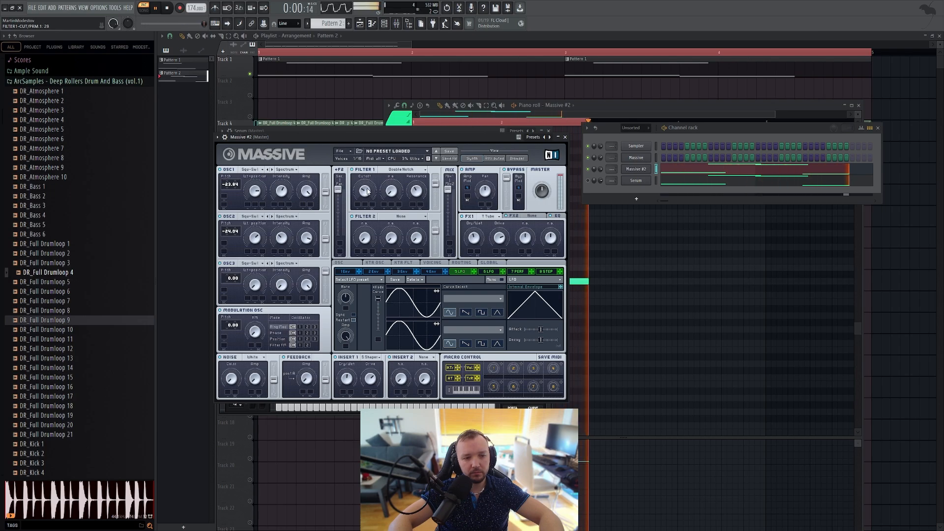
{"action": "key", "text": "space"}
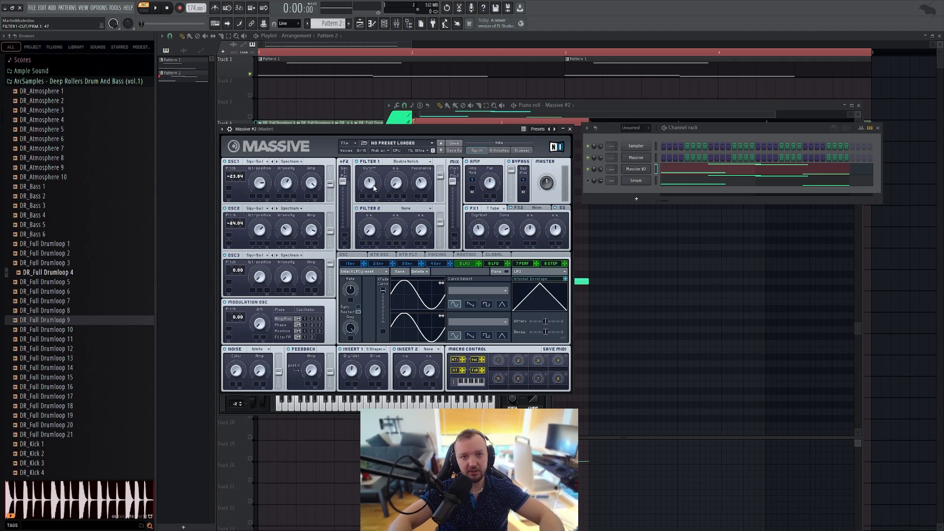
{"action": "key", "text": "space"}
{"action": "mouse_move", "coordinate": [371, 188]}
{"action": "left_mouse_down"}
{"action": "mouse_move", "coordinate": [370, 196]}
{"action": "mouse_move", "coordinate": [369, 174]}
{"action": "mouse_move", "coordinate": [359, 196]}
{"action": "left_mouse_up"}
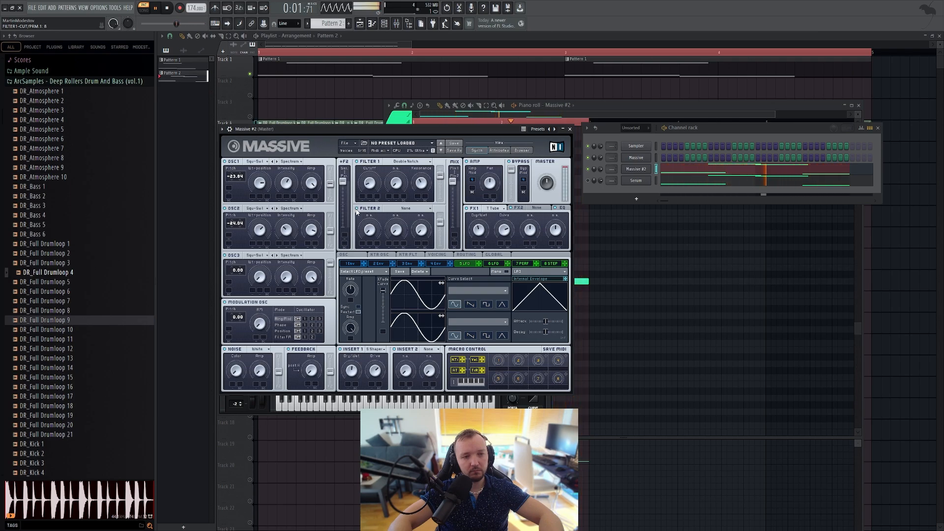
{"action": "left_click", "coordinate": [166, 10]}
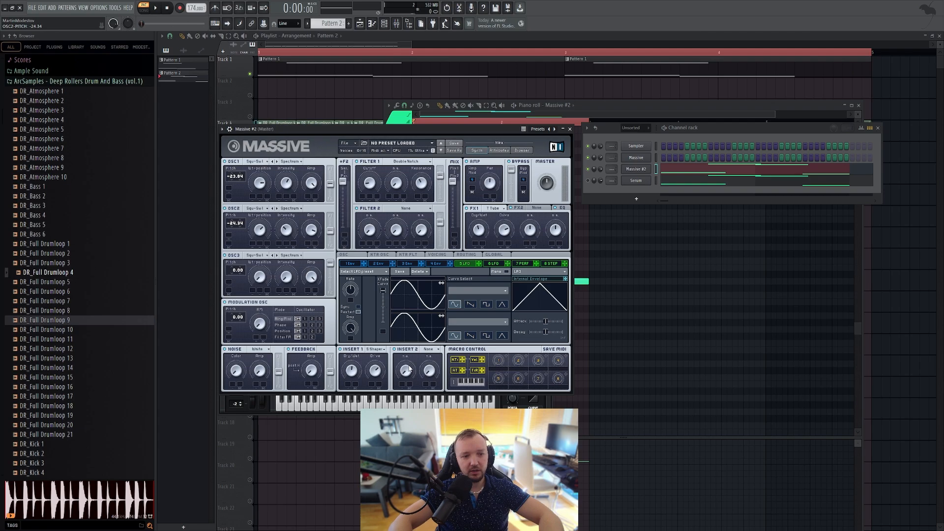
Step: Load the Hardclipper into Insert 2 and adjust its Drive and Dry/Wet during playback
{"action": "left_click", "coordinate": [427, 349]}
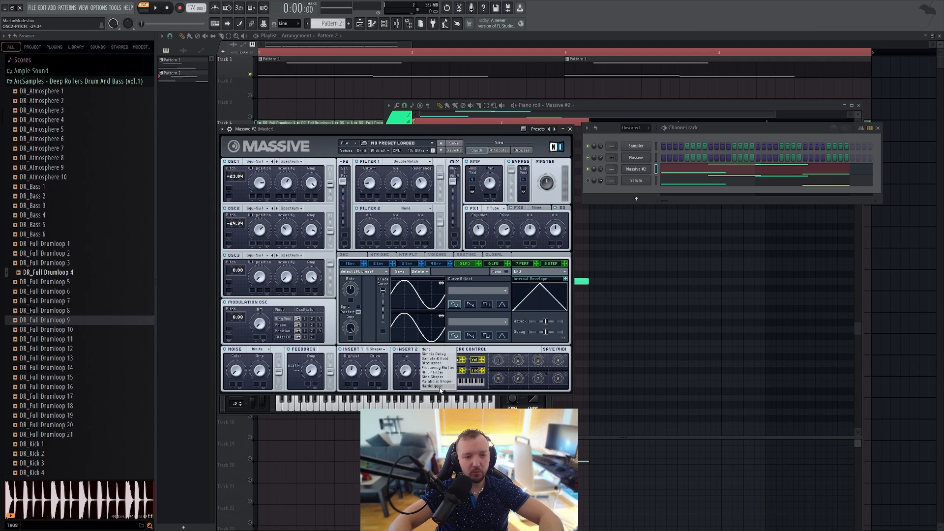
{"action": "left_click", "coordinate": [432, 386]}
{"action": "left_click", "coordinate": [158, 9]}
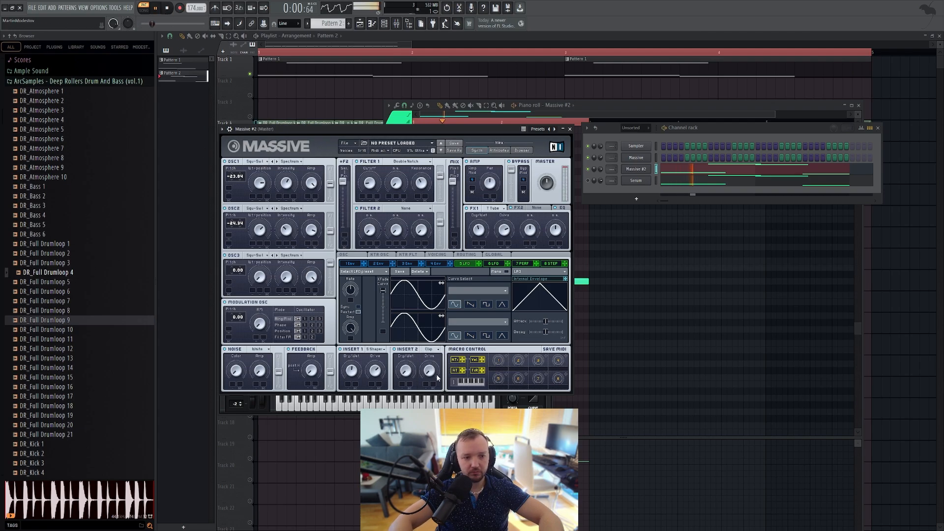
{"action": "left_click_drag", "start_coordinate": [431, 373], "coordinate": [416, 339]}
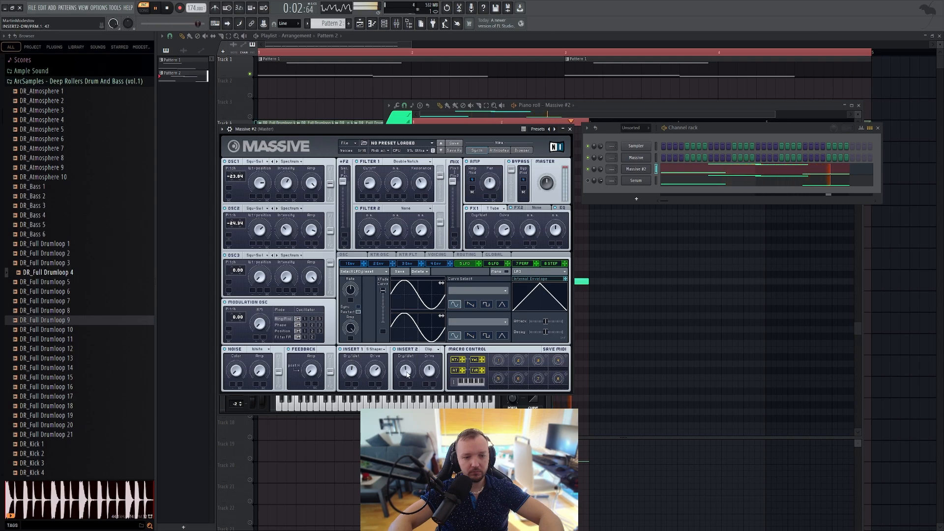
Step: Adjust Filter 1's Cutoff to about 27 and lower OSC2's Intensity during playback, and stop the pattern
{"action": "mouse_move", "coordinate": [367, 185]}
{"action": "left_mouse_down"}
{"action": "mouse_move", "coordinate": [367, 155]}
{"action": "mouse_move", "coordinate": [366, 187]}
{"action": "mouse_move", "coordinate": [369, 178]}
{"action": "left_mouse_up"}
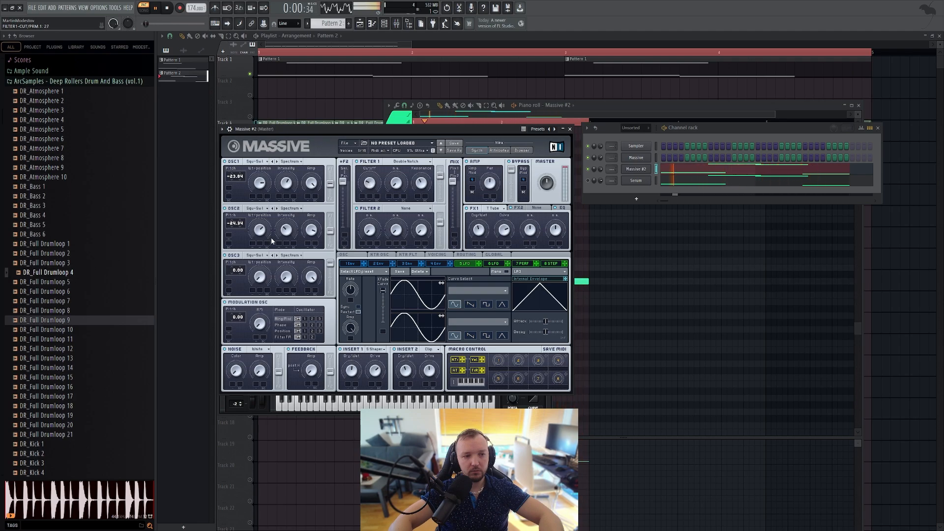
{"action": "left_click_drag", "start_coordinate": [286, 230], "coordinate": [287, 245]}
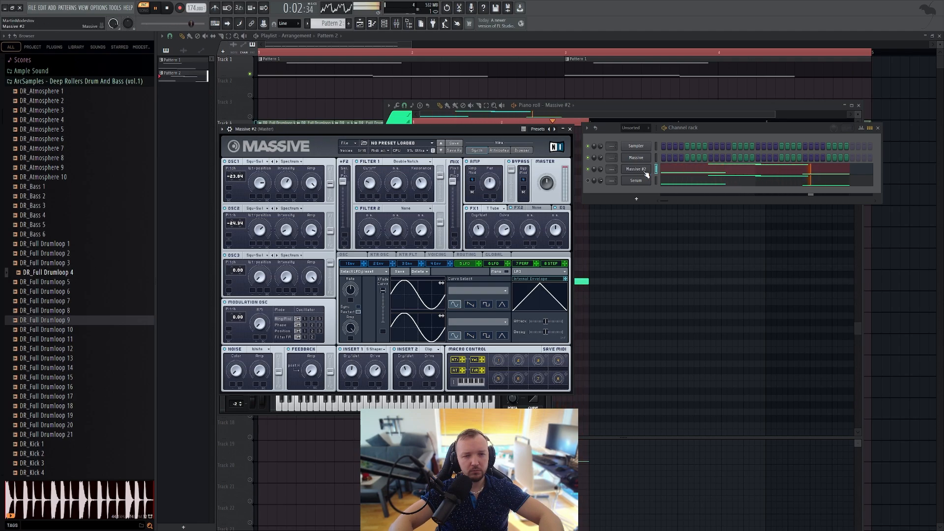
{"action": "right_click", "coordinate": [703, 143]}
{"action": "key", "text": "space"}
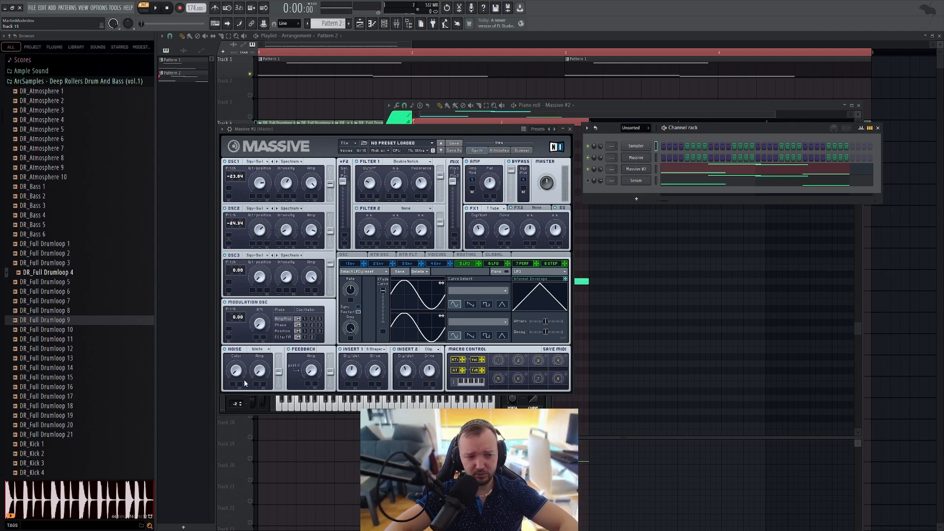
Step: Turn the white noise Color up and raise the noise Amp to about 19 while the pattern plays
{"action": "left_click_drag", "start_coordinate": [238, 372], "coordinate": [250, 260]}
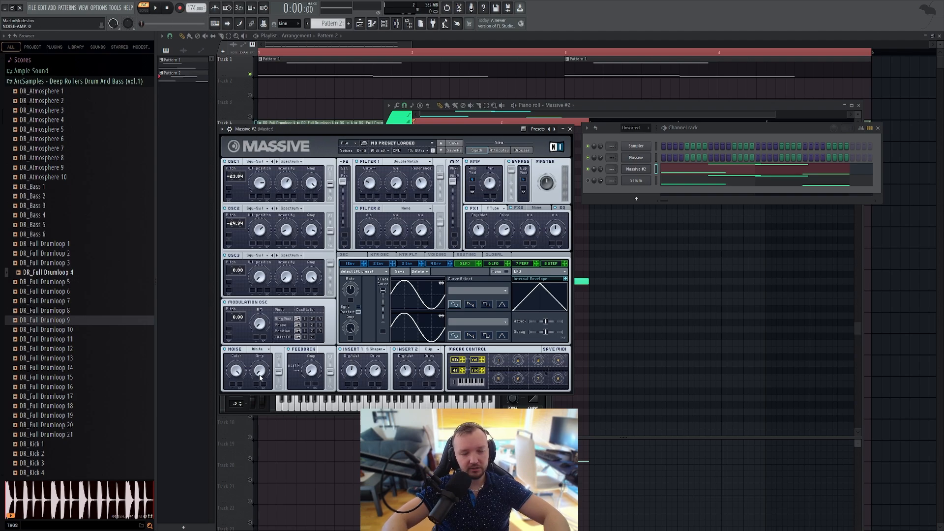
{"action": "left_click", "coordinate": [162, 9]}
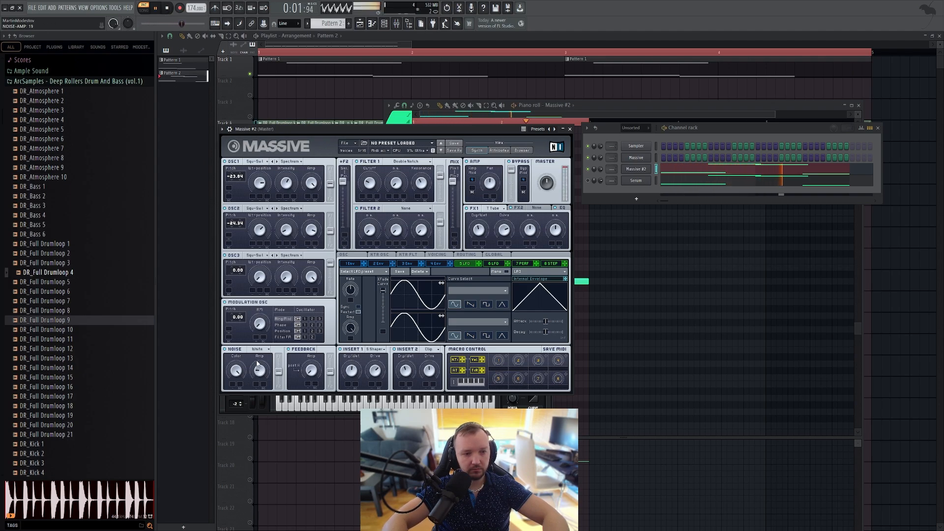
{"action": "left_click_drag", "start_coordinate": [256, 361], "coordinate": [257, 361]}
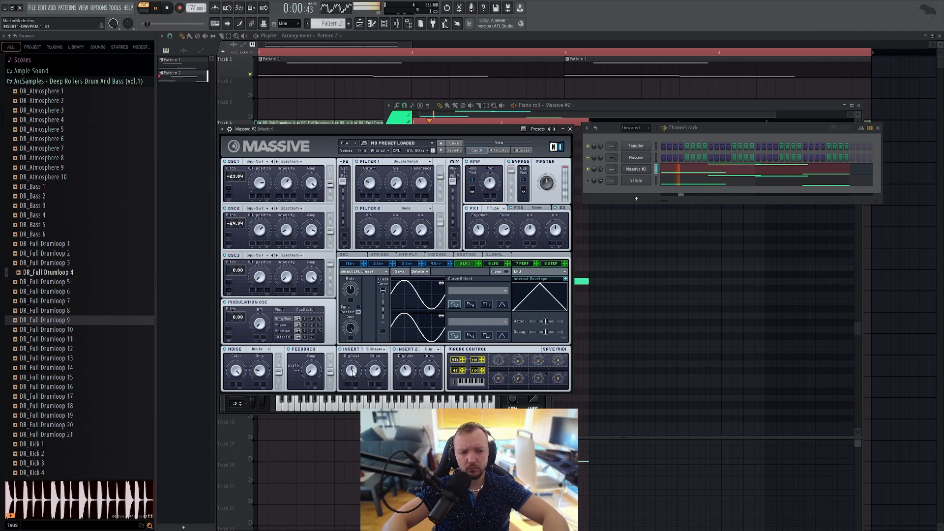
Step: Adjust Insert 1's Dry/Wet and Filter 1's Cutoff during playback, and stop the pattern
{"action": "left_click_drag", "start_coordinate": [353, 372], "coordinate": [351, 399]}
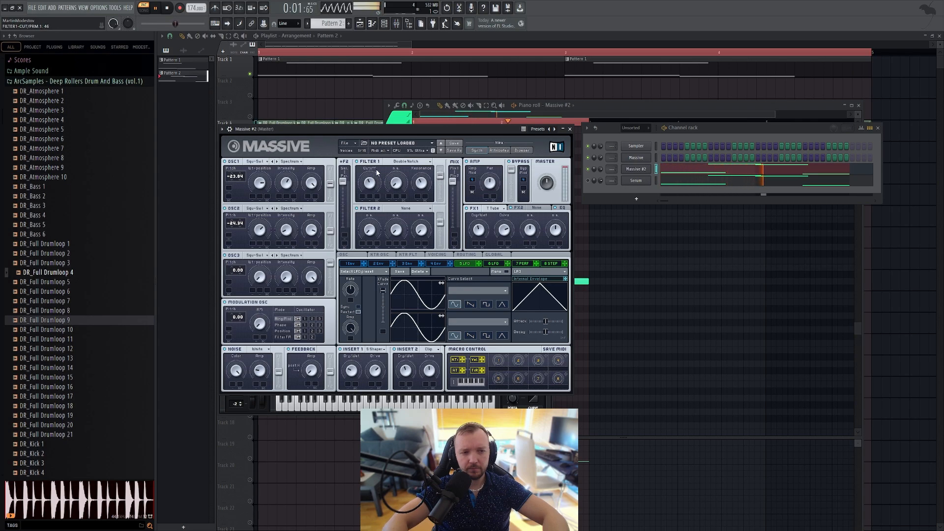
{"action": "left_click_drag", "start_coordinate": [377, 172], "coordinate": [373, 182]}
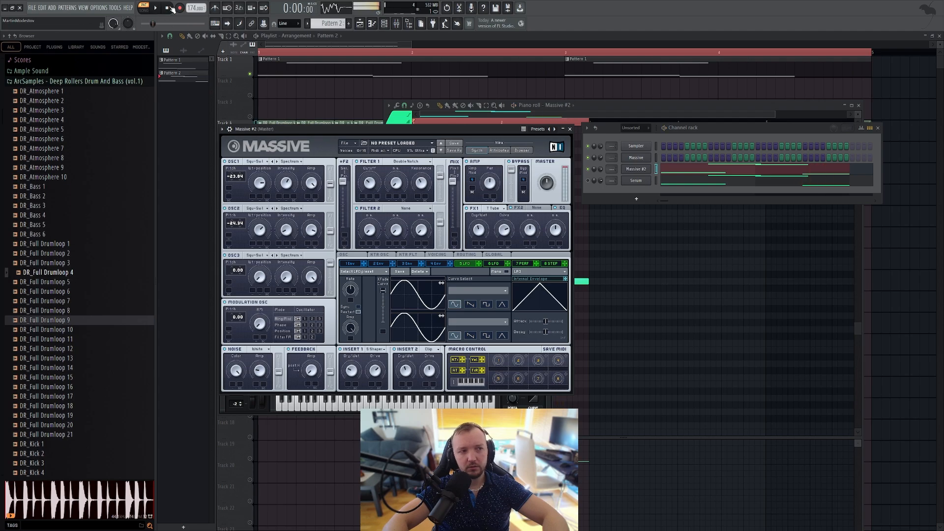
{"action": "key", "text": "space"}
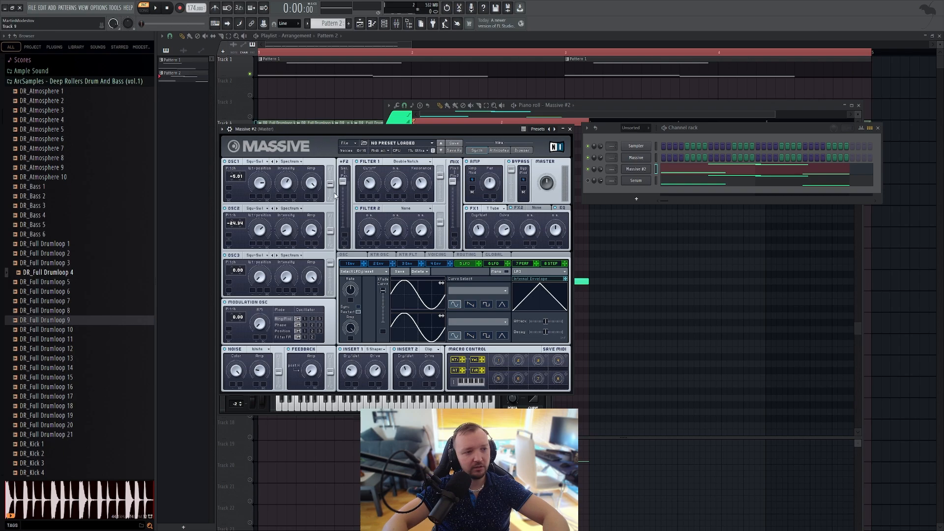
Step: Raise OSC1's pitch and audition the bass while moving Filter 1's Cutoff
{"action": "key", "text": "space"}
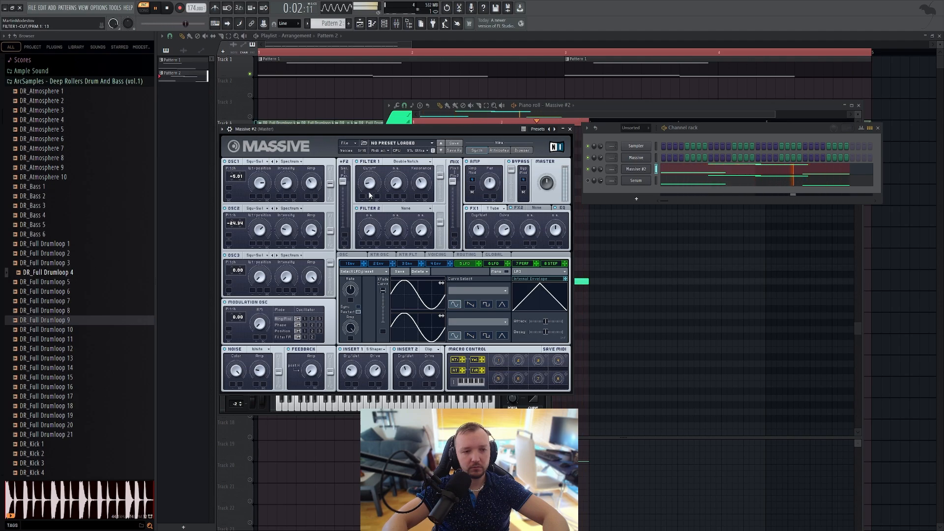
{"action": "key", "text": "space"}
Step: Show the Massive #2 notes in the piano roll, return to the playlist and play the arrangement in song mode
{"action": "left_click", "coordinate": [642, 169]}
{"action": "left_click", "coordinate": [676, 168]}
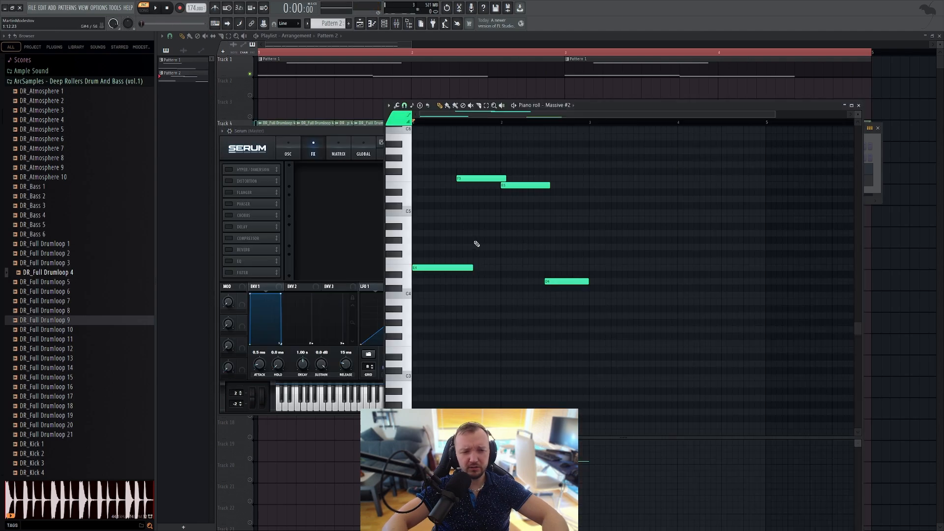
{"action": "left_click", "coordinate": [283, 94]}
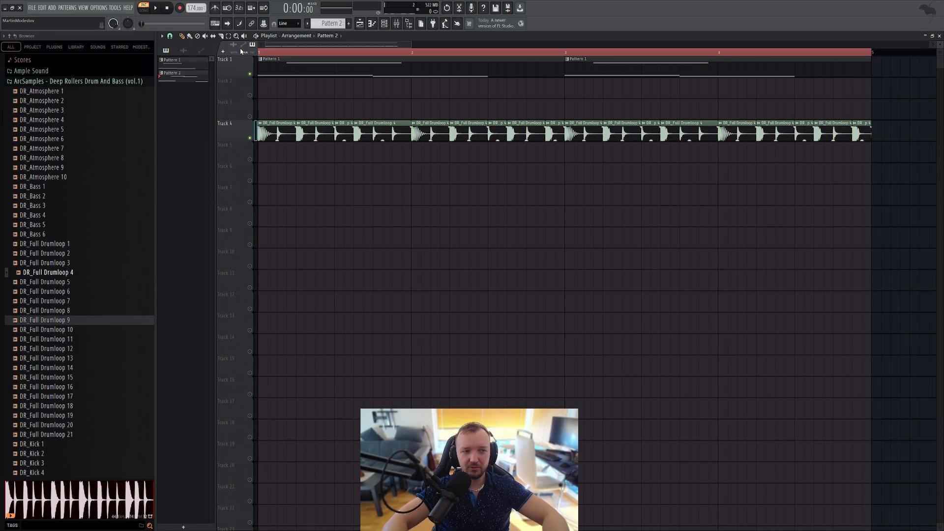
{"action": "key", "text": "space"}
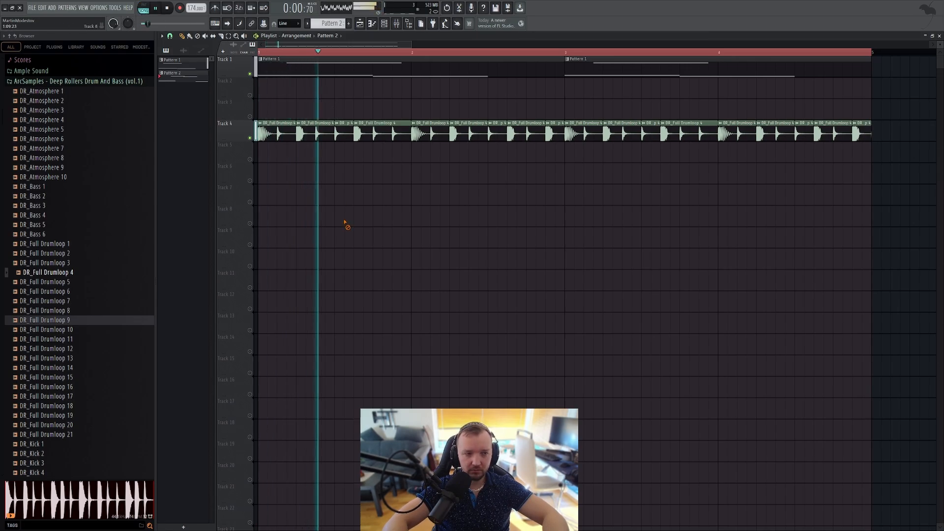
Step: Place a Pattern 2 clip on Track 2 at bar 3, remove the second Pattern 1 clip from Track 1, and play the arrangement
{"action": "left_click", "coordinate": [594, 90]}
{"action": "right_click", "coordinate": [593, 70]}
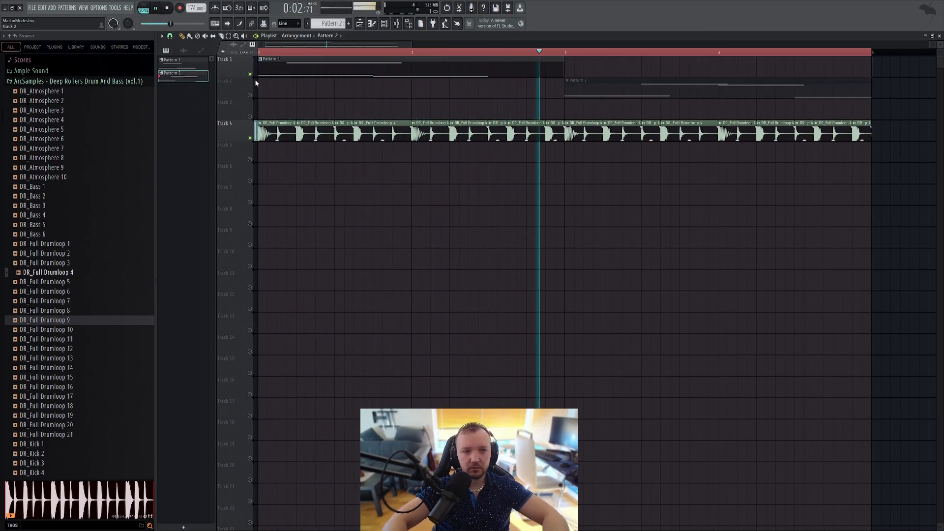
{"action": "key", "text": "space"}
{"action": "left_click", "coordinate": [562, 57]}
{"action": "key", "text": "space"}
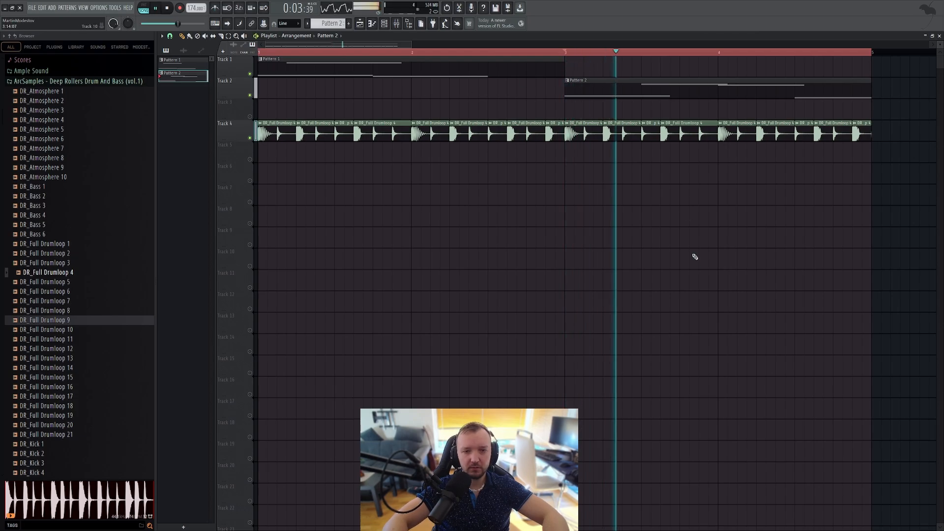
{"action": "key", "text": "space"}
Step: Set the playback range to the two bars of the Pattern 2 clip, and play them with the Massive #2 synth open
{"action": "left_click_drag", "start_coordinate": [869, 56], "coordinate": [566, 64]}
{"action": "double_click", "coordinate": [587, 84]}
{"action": "key", "text": "F6"}
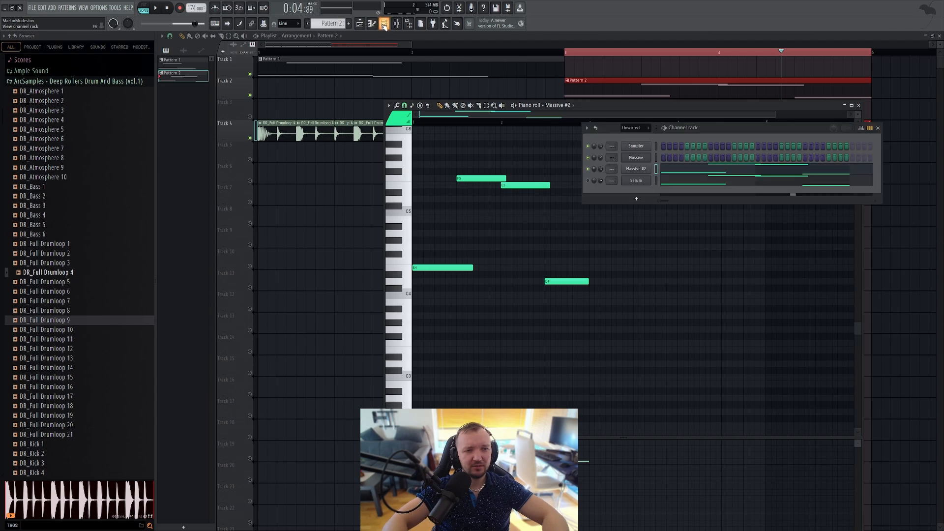
{"action": "left_click", "coordinate": [640, 171]}
{"action": "key", "text": "space"}
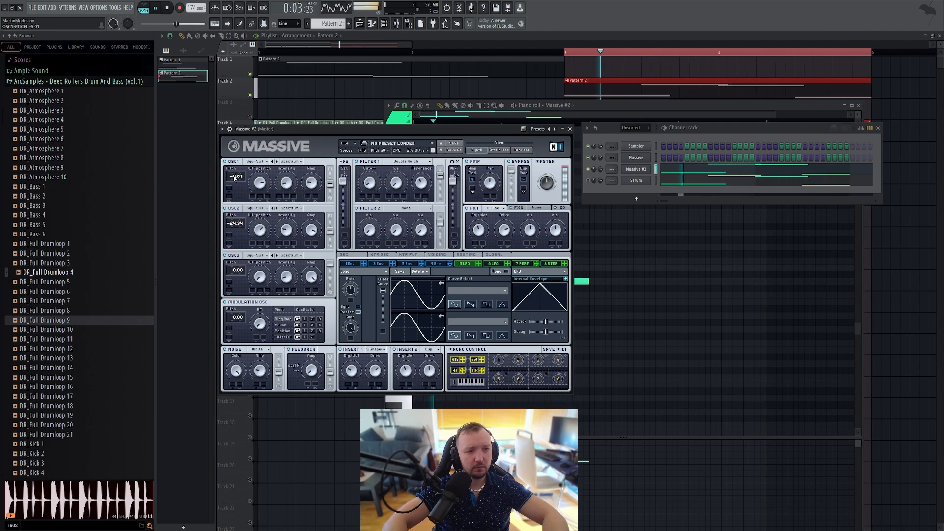
Step: Raise OSC1's pitch to 6.79 and sweep Filter 1's Cutoff during playback, including a run in pattern mode
{"action": "left_click_drag", "start_coordinate": [233, 177], "coordinate": [255, 117]}
{"action": "left_click_drag", "start_coordinate": [369, 185], "coordinate": [370, 173]}
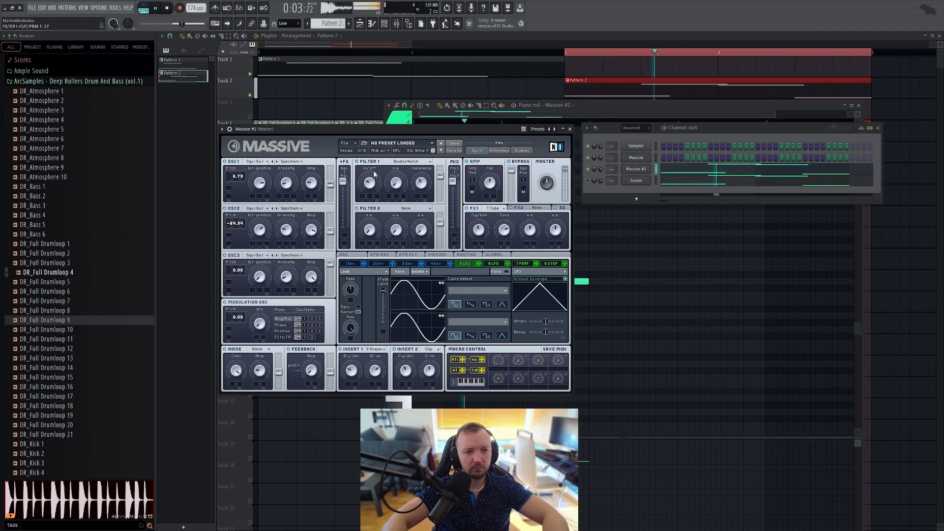
{"action": "left_click_drag", "start_coordinate": [286, 184], "coordinate": [310, 189]}
{"action": "left_click_drag", "start_coordinate": [369, 184], "coordinate": [374, 168]}
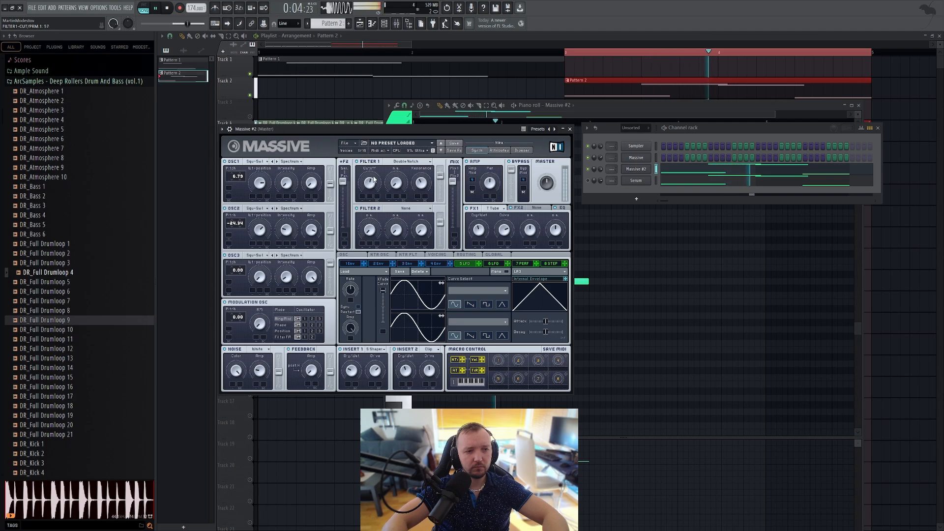
{"action": "left_click_drag", "start_coordinate": [369, 185], "coordinate": [371, 181]}
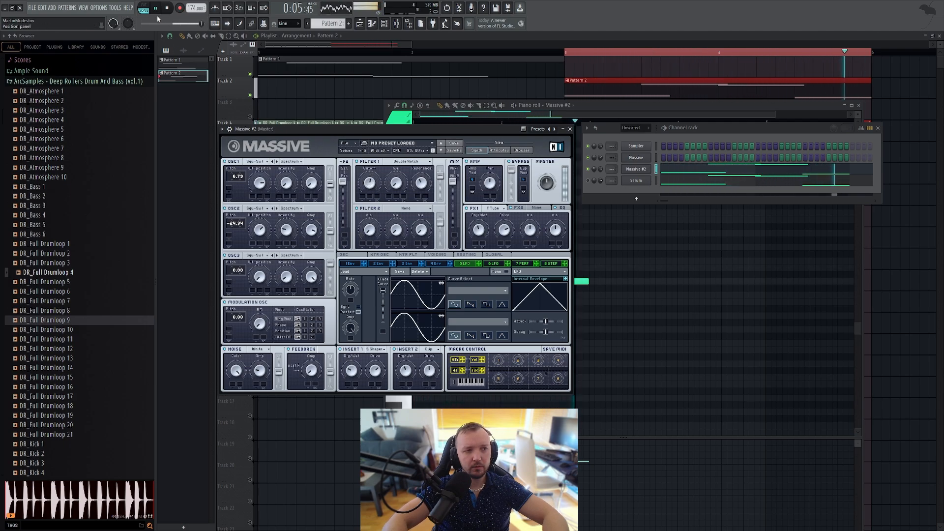
{"action": "left_click", "coordinate": [143, 5]}
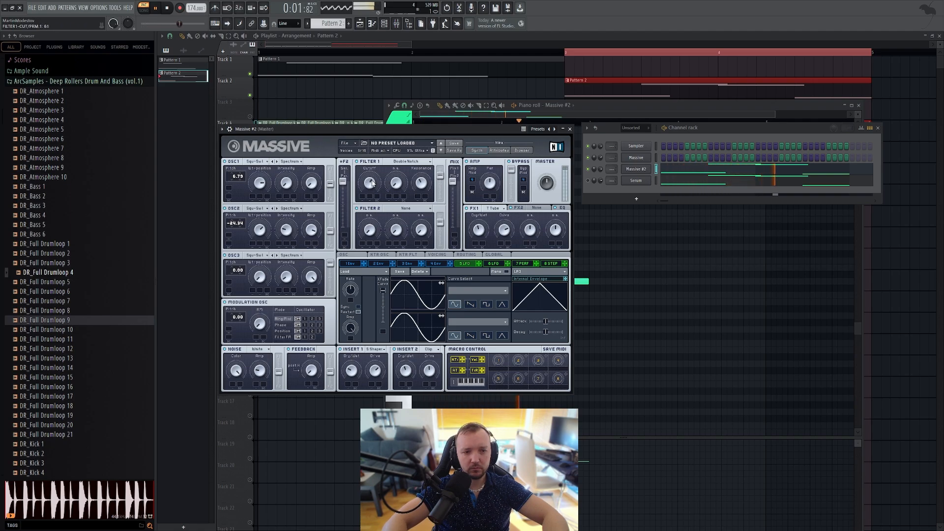
{"action": "key", "text": "space"}
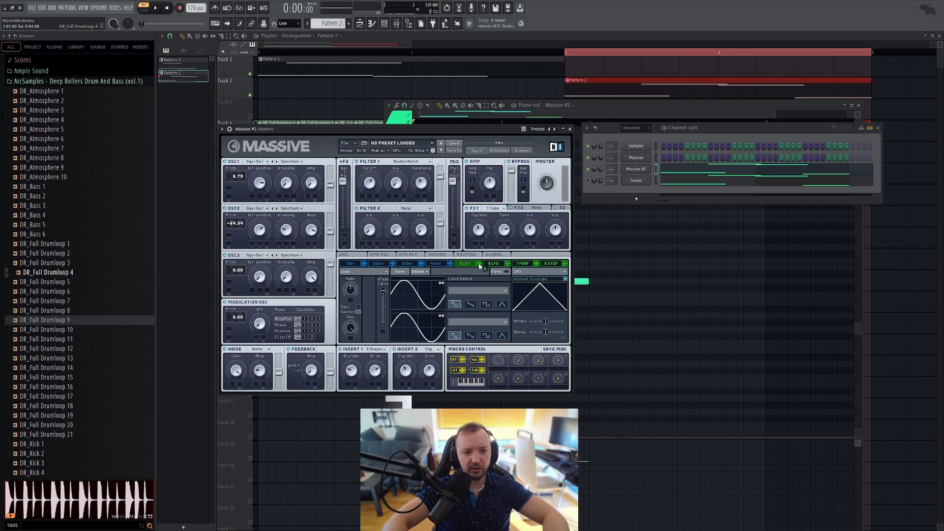
Step: Modulate Filter 1's Cutoff with the 5 LFO, and sync the LFO with a ratio numerator of 3 during playback
{"action": "left_click_drag", "start_coordinate": [353, 194], "coordinate": [363, 201]}
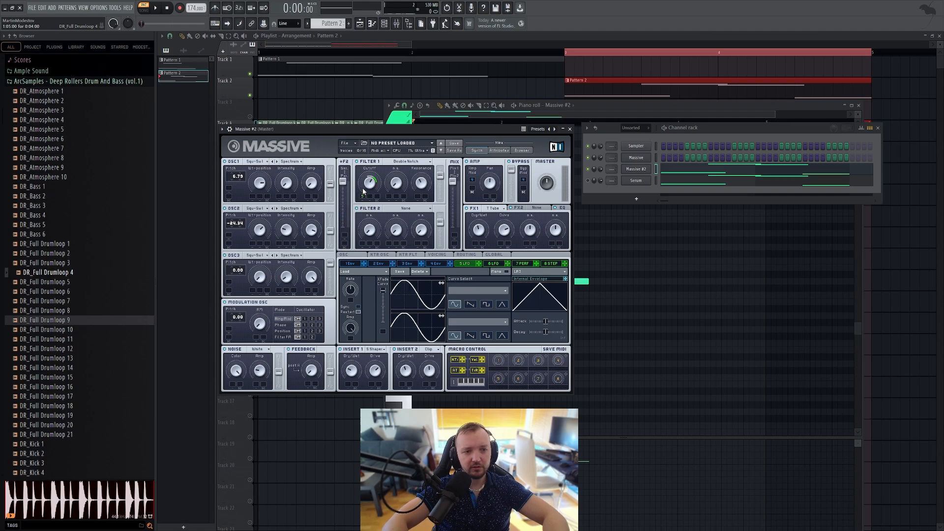
{"action": "key", "text": "space"}
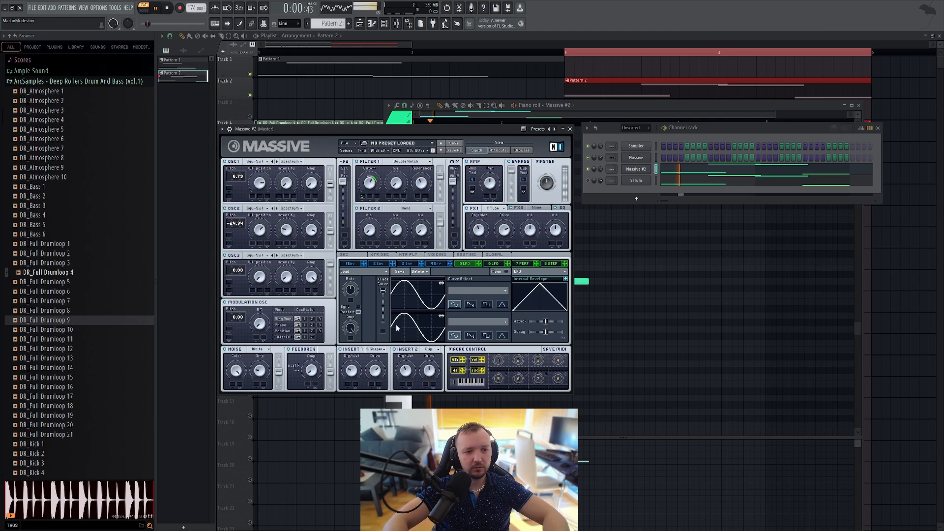
{"action": "left_click", "coordinate": [358, 307]}
{"action": "left_click_drag", "start_coordinate": [350, 294], "coordinate": [356, 282]}
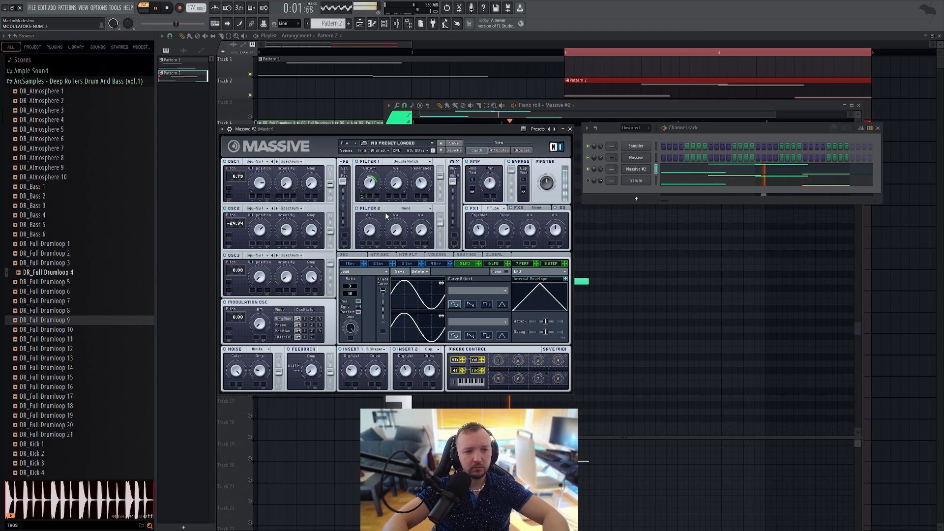
Step: Set the 5 LFO's ratio denominator to 16 and adjust Filter 1's Cutoff while the pattern plays
{"action": "mouse_move", "coordinate": [369, 189]}
{"action": "left_mouse_down"}
{"action": "mouse_move", "coordinate": [363, 205]}
{"action": "mouse_move", "coordinate": [375, 178]}
{"action": "left_mouse_up"}
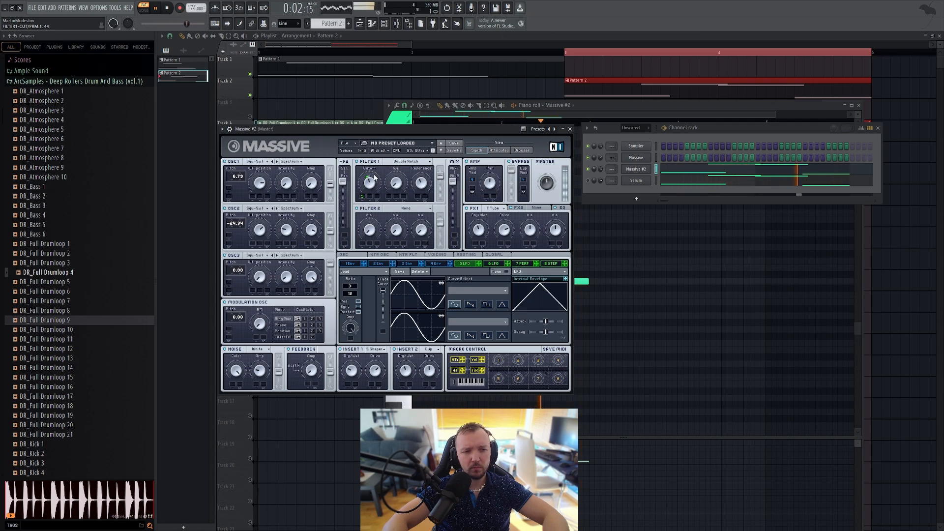
{"action": "mouse_move", "coordinate": [350, 293]}
{"action": "left_mouse_down"}
{"action": "mouse_move", "coordinate": [352, 302]}
{"action": "mouse_move", "coordinate": [350, 290]}
{"action": "left_mouse_up"}
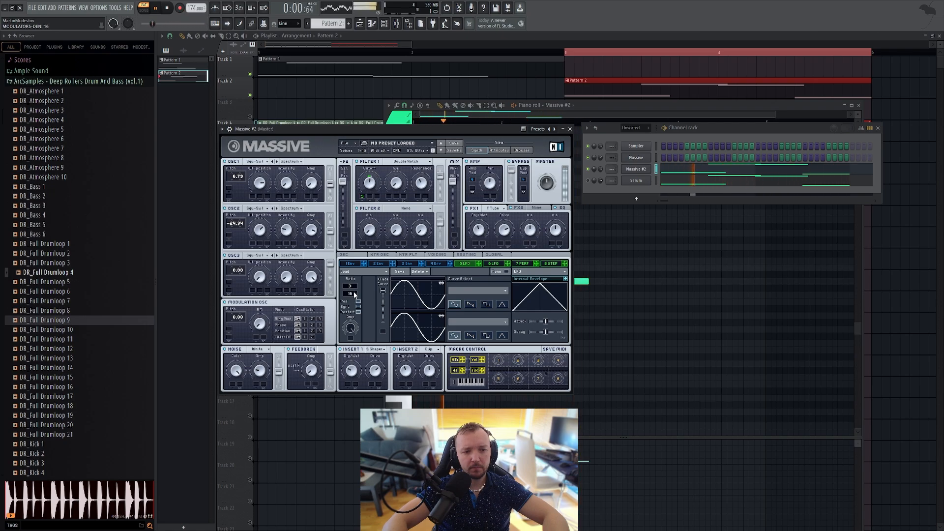
{"action": "left_click_drag", "start_coordinate": [372, 190], "coordinate": [372, 181]}
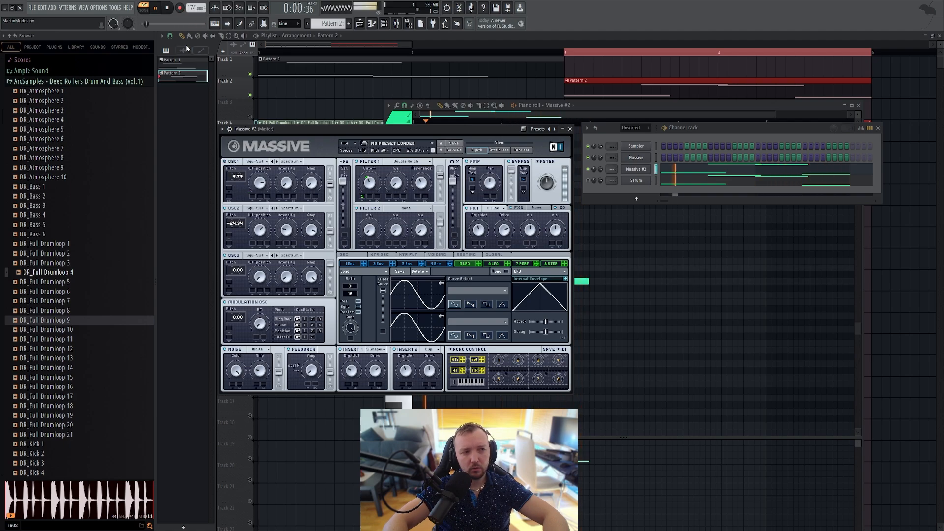
Step: Lower OSC1's pitch to -23.21 and turn Filter 1's Cutoff down during pattern playback
{"action": "left_click", "coordinate": [166, 8]}
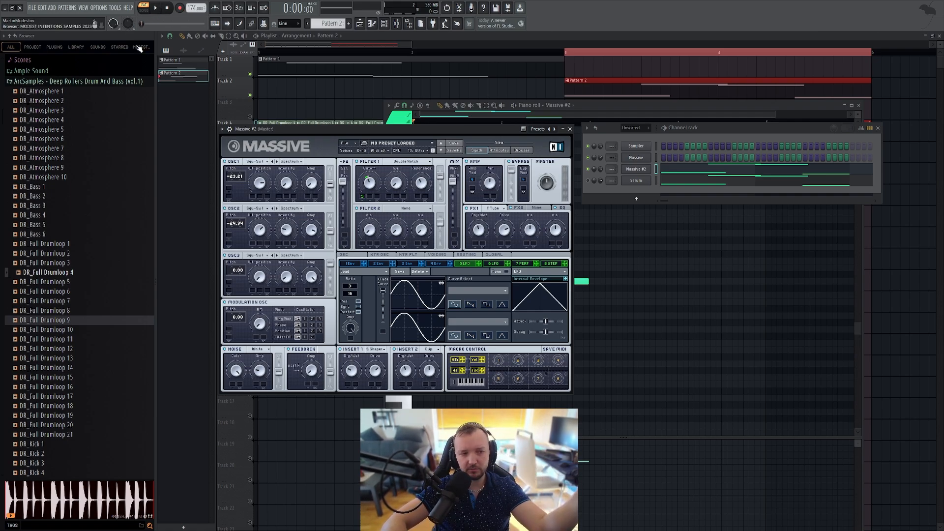
{"action": "left_click", "coordinate": [162, 8]}
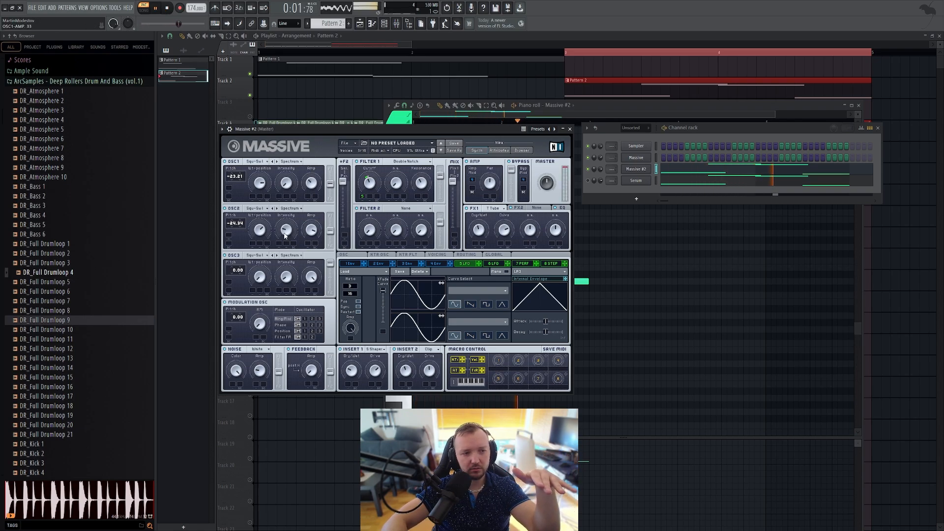
{"action": "left_click_drag", "start_coordinate": [371, 195], "coordinate": [370, 202]}
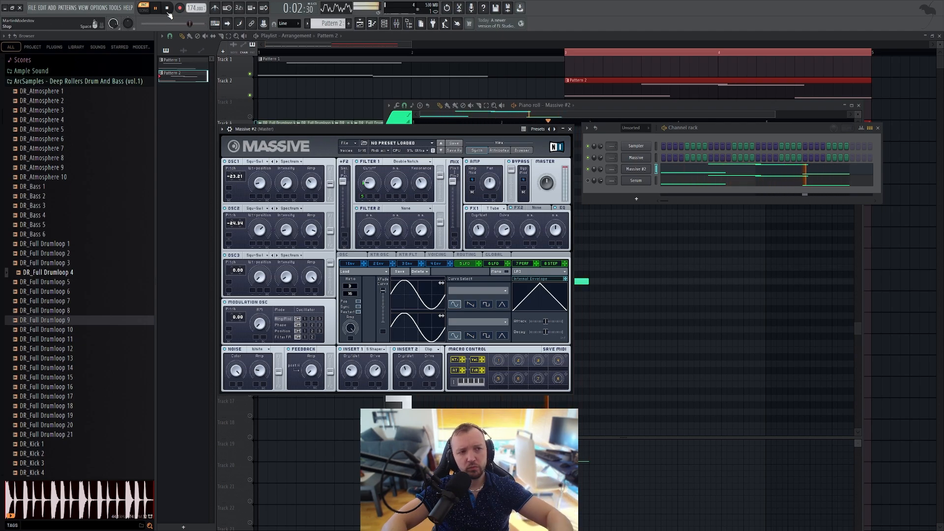
Step: Modulate the Amp of OSC1, OSC2 and OSC3 with the 5 LFO, and audition the pattern with Filter 1's Cutoff at about 35
{"action": "key", "text": "space"}
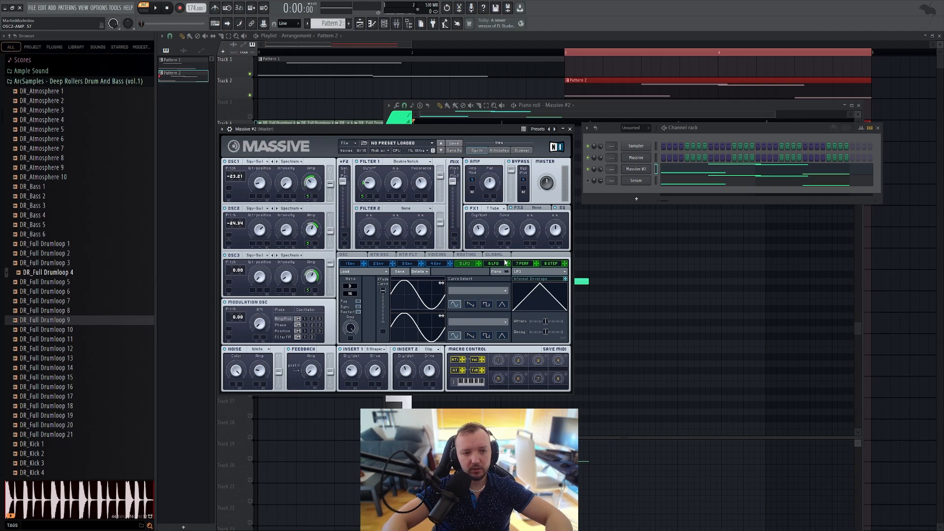
{"action": "key", "text": "space"}
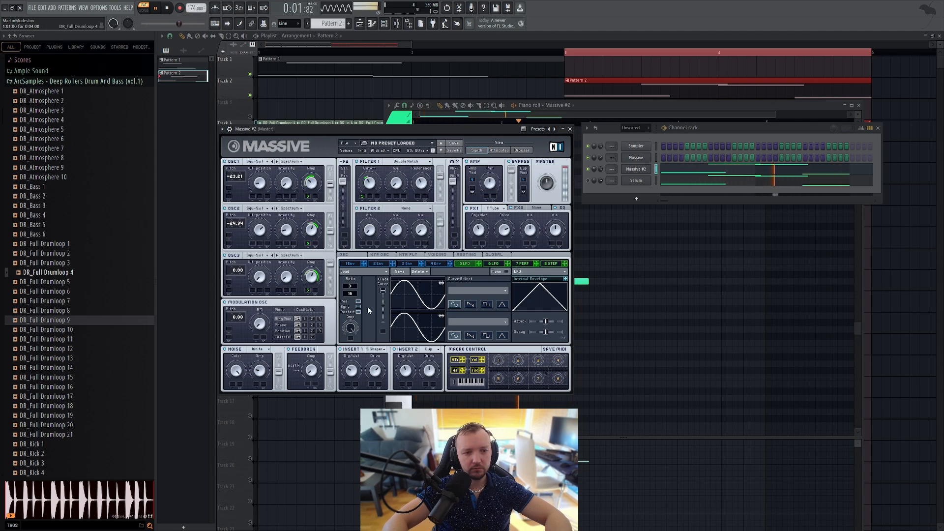
{"action": "left_click_drag", "start_coordinate": [157, 23], "coordinate": [185, 23]}
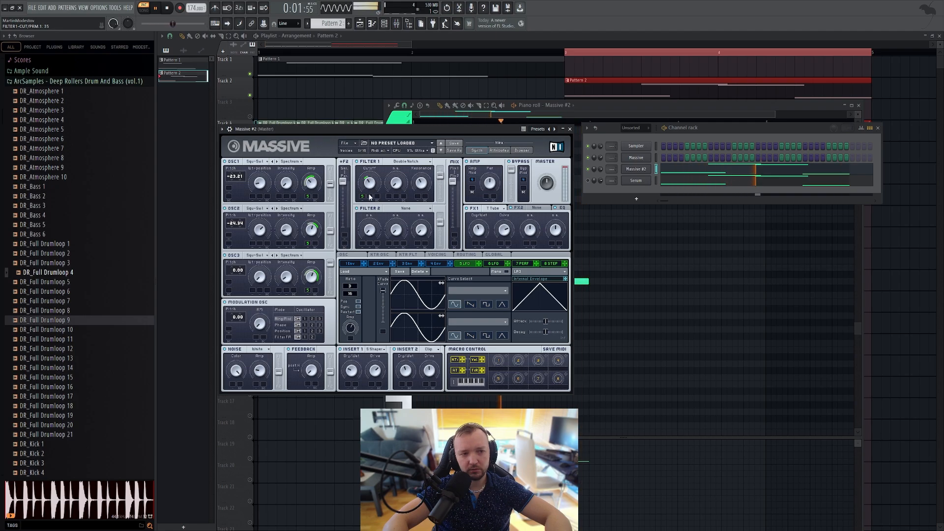
{"action": "left_click", "coordinate": [168, 9]}
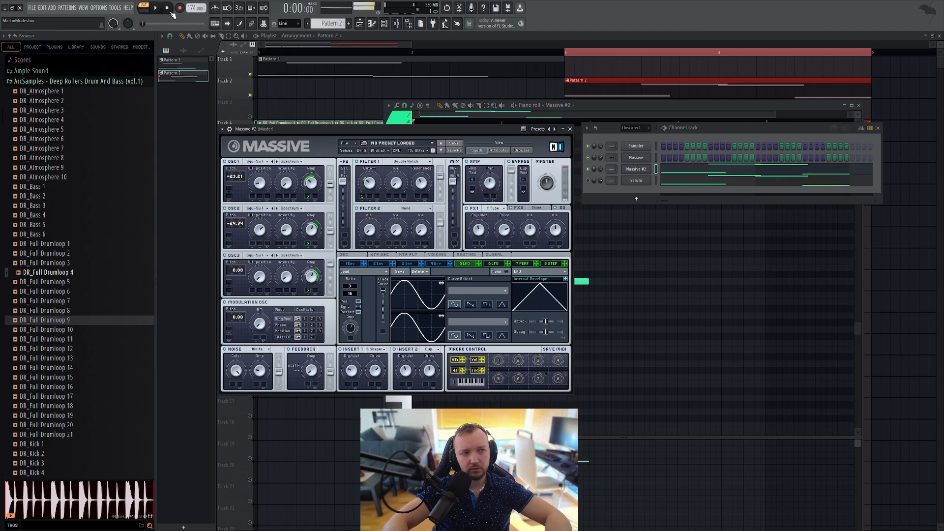
Step: Change Filter 1's type to Bandpass and sweep its Cutoff while the pattern plays
{"action": "left_click", "coordinate": [420, 162]}
{"action": "left_click", "coordinate": [395, 194]}
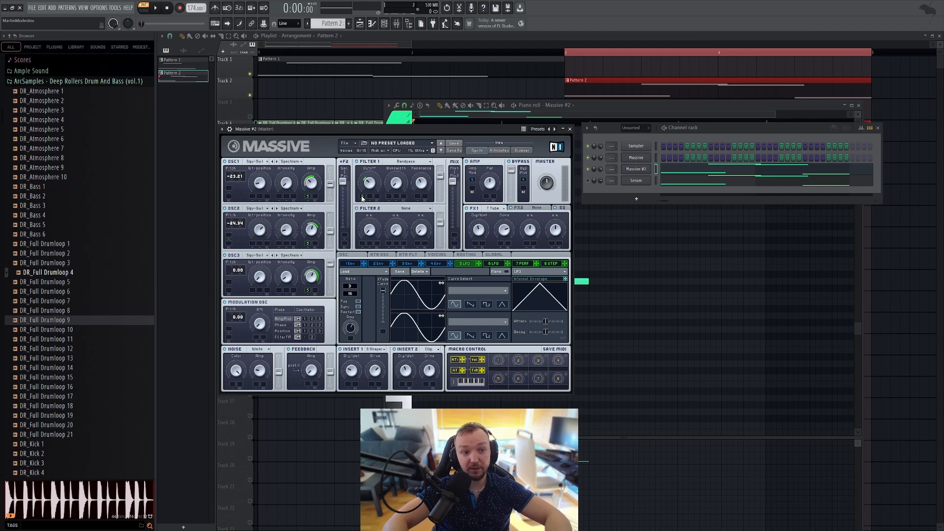
{"action": "key", "text": "space"}
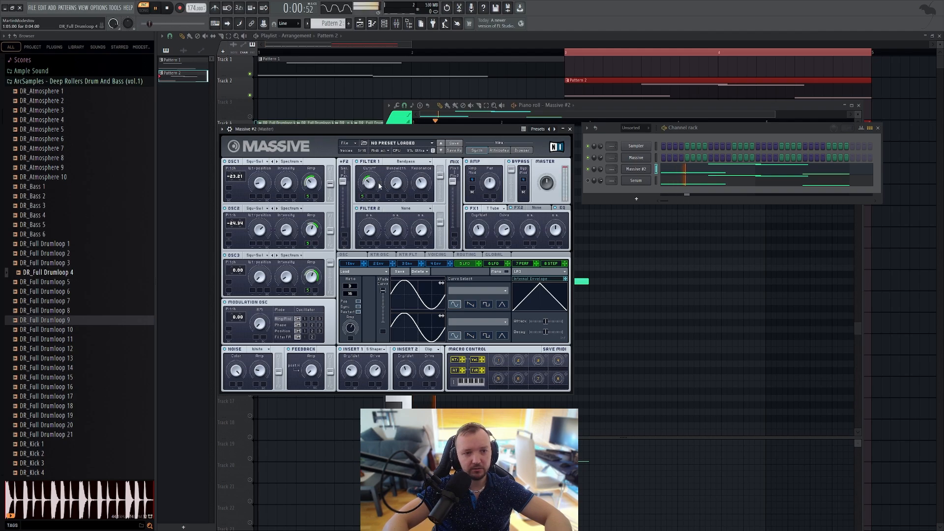
{"action": "left_click_drag", "start_coordinate": [369, 186], "coordinate": [404, 152]}
{"action": "left_click_drag", "start_coordinate": [370, 186], "coordinate": [370, 191]}
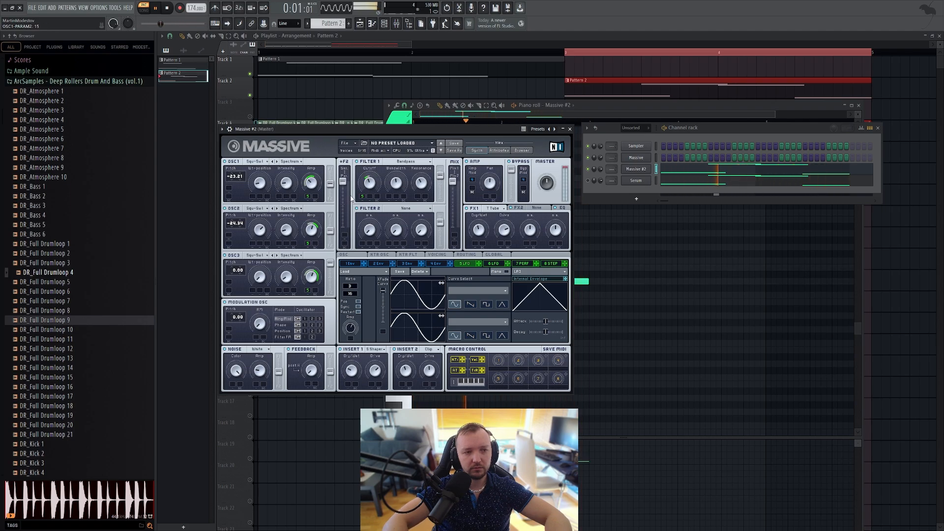
Step: Raise OSC1's Amp, set OSC2's Amp to about 45, and set OSC1's pitch to -23.73 with Filter 1's Cutoff at about 36
{"action": "left_click_drag", "start_coordinate": [309, 188], "coordinate": [309, 160]}
{"action": "left_click_drag", "start_coordinate": [310, 232], "coordinate": [309, 238]}
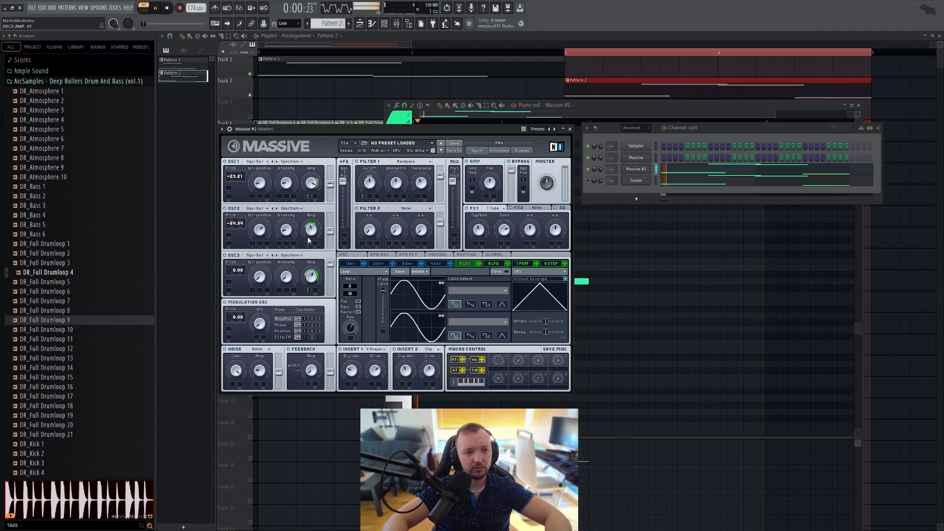
{"action": "left_click_drag", "start_coordinate": [370, 187], "coordinate": [370, 178]}
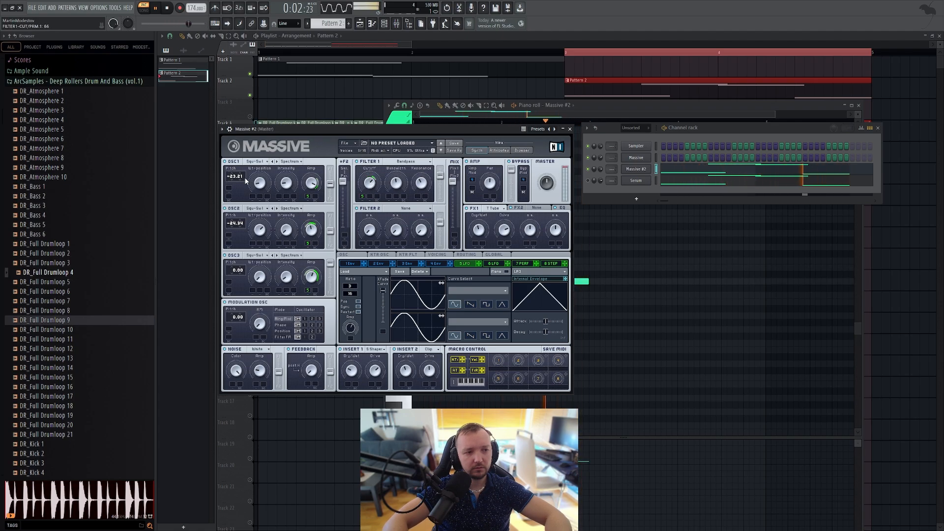
{"action": "left_click_drag", "start_coordinate": [241, 177], "coordinate": [242, 211]}
{"action": "left_click_drag", "start_coordinate": [363, 195], "coordinate": [365, 203]}
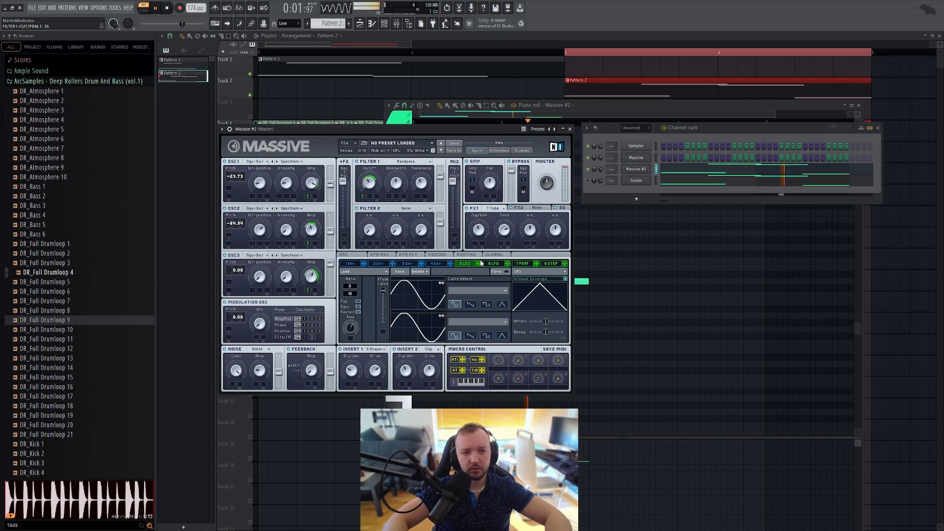
Step: Modulate Dry/Wet and Drive of both FX1 and Insert 2 with the 5 LFO, and shift the phase of its curve
{"action": "mouse_move", "coordinate": [500, 246]}
{"action": "left_mouse_down"}
{"action": "mouse_move", "coordinate": [475, 244]}
{"action": "mouse_move", "coordinate": [426, 383]}
{"action": "left_mouse_up"}
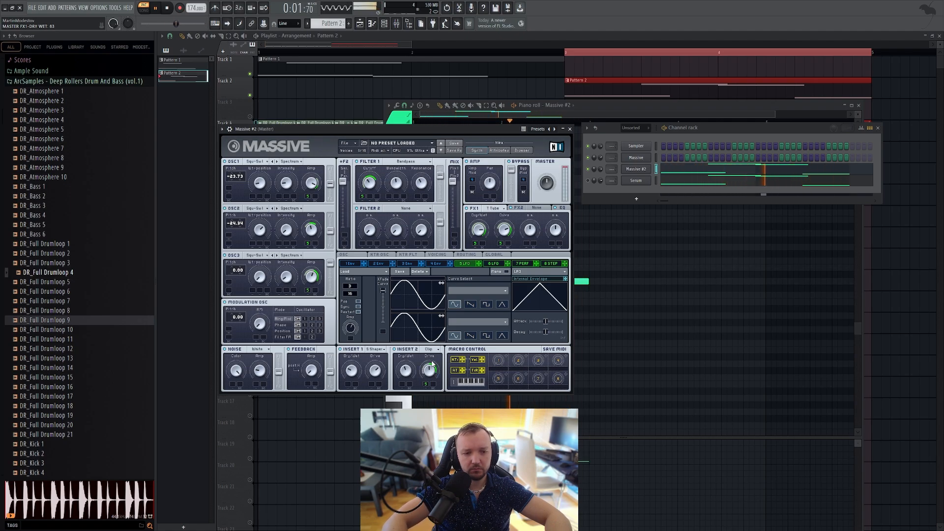
{"action": "mouse_move", "coordinate": [478, 264]}
{"action": "left_mouse_down"}
{"action": "mouse_move", "coordinate": [425, 369]}
{"action": "mouse_move", "coordinate": [401, 385]}
{"action": "left_mouse_up"}
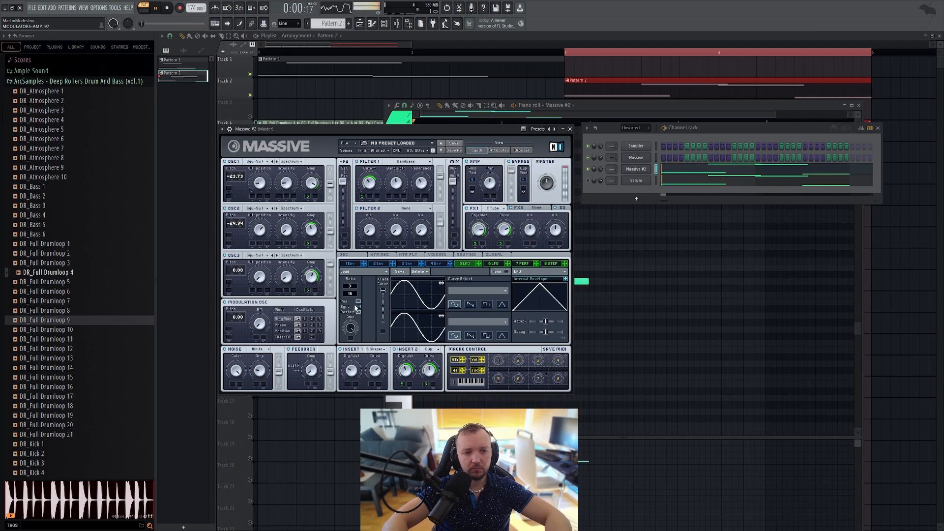
{"action": "left_click_drag", "start_coordinate": [415, 301], "coordinate": [387, 305]}
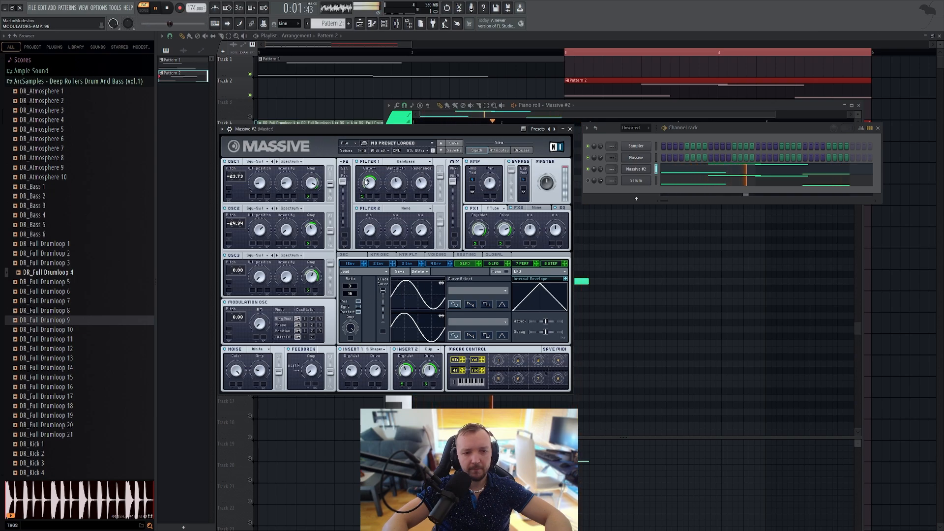
{"action": "left_click", "coordinate": [167, 8]}
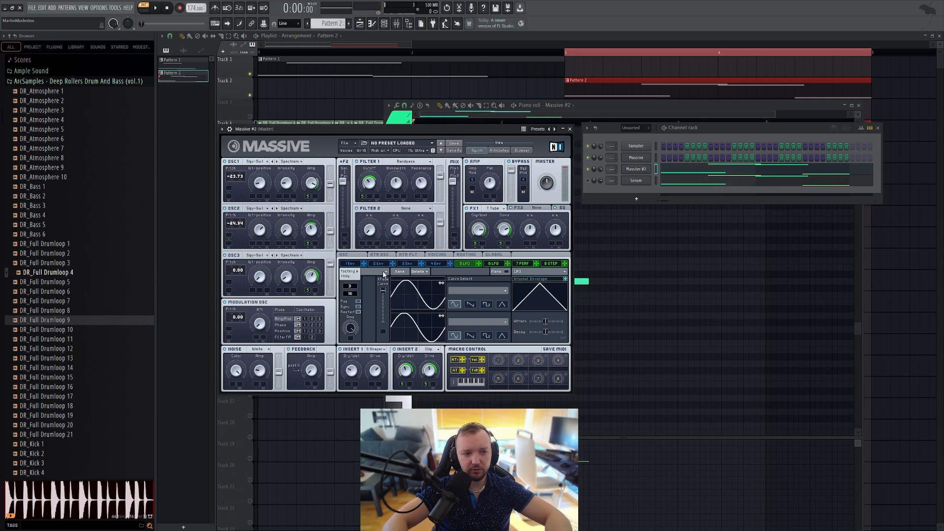
Step: Load the Modulated Sine preset into the 5 LFO, then turn off its sync and adjust its Rate during playback
{"action": "mouse_move", "coordinate": [350, 275]}
{"action": "left_click", "coordinate": [381, 278]}
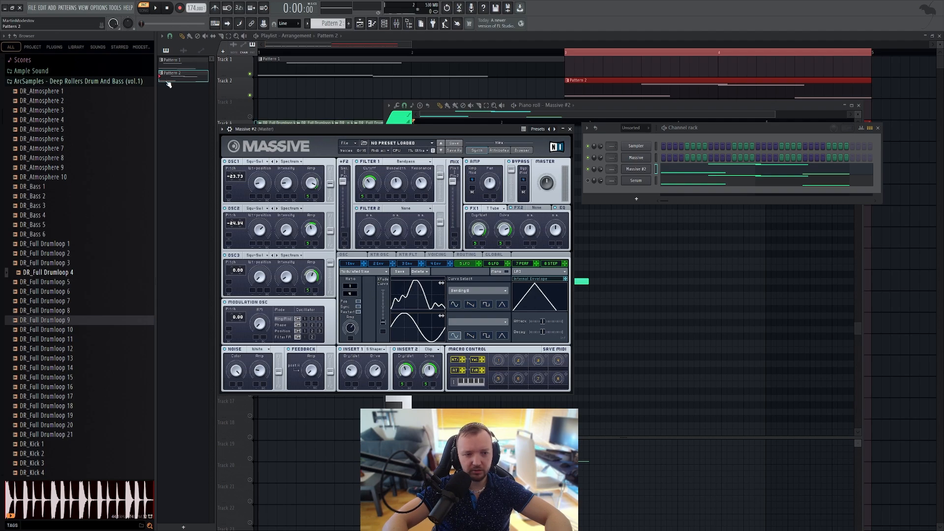
{"action": "left_click", "coordinate": [157, 10]}
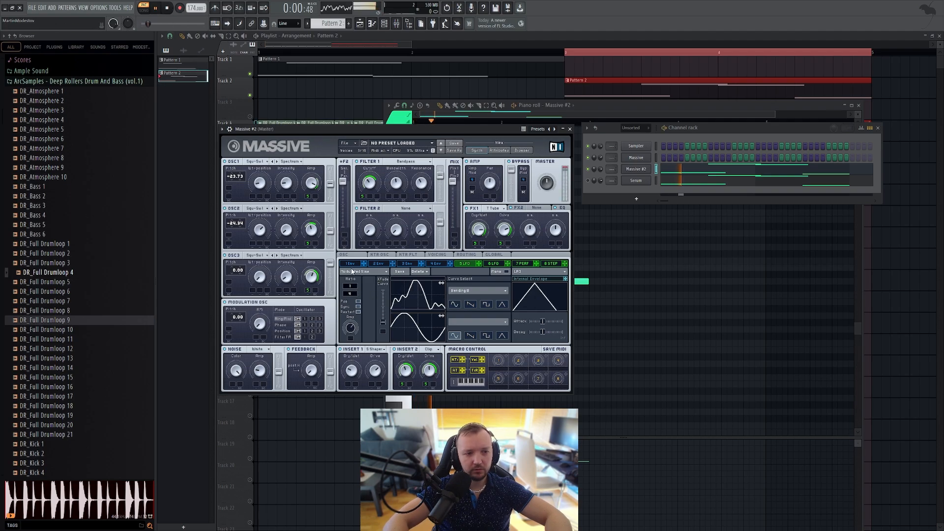
{"action": "left_click", "coordinate": [358, 306]}
{"action": "left_click_drag", "start_coordinate": [351, 293], "coordinate": [352, 290]}
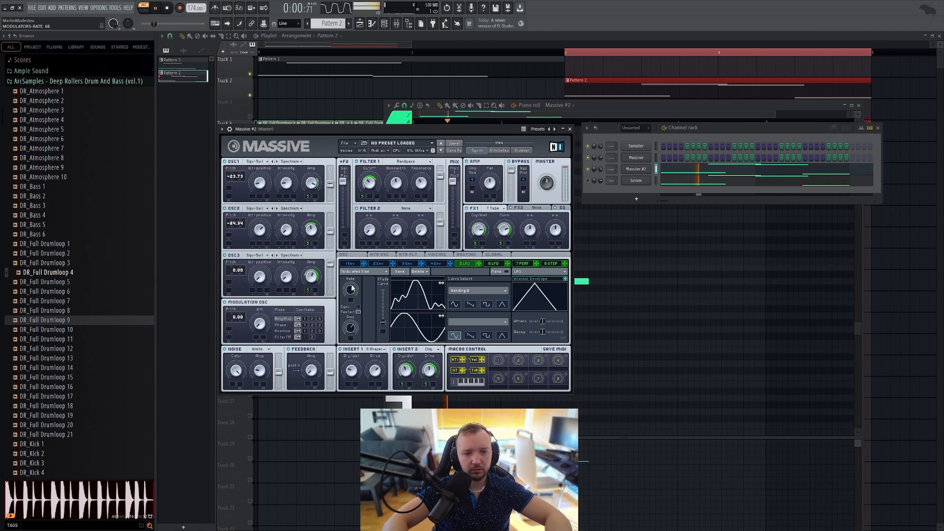
{"action": "key", "text": "space"}
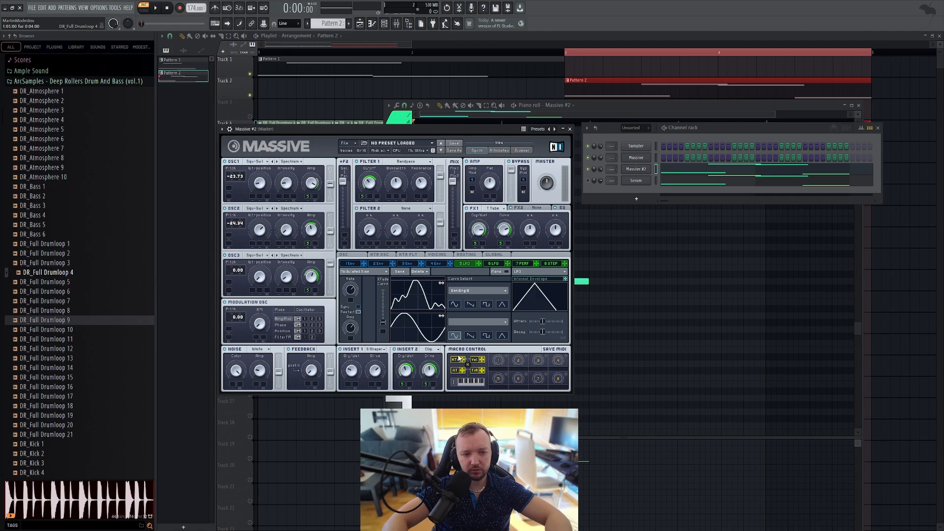
Step: Modulate the 5 LFO's Rate with key tracking (KTr), and lower Filter 1's Cutoff to about 32 while auditioning the pattern
{"action": "left_click_drag", "start_coordinate": [355, 289], "coordinate": [349, 306]}
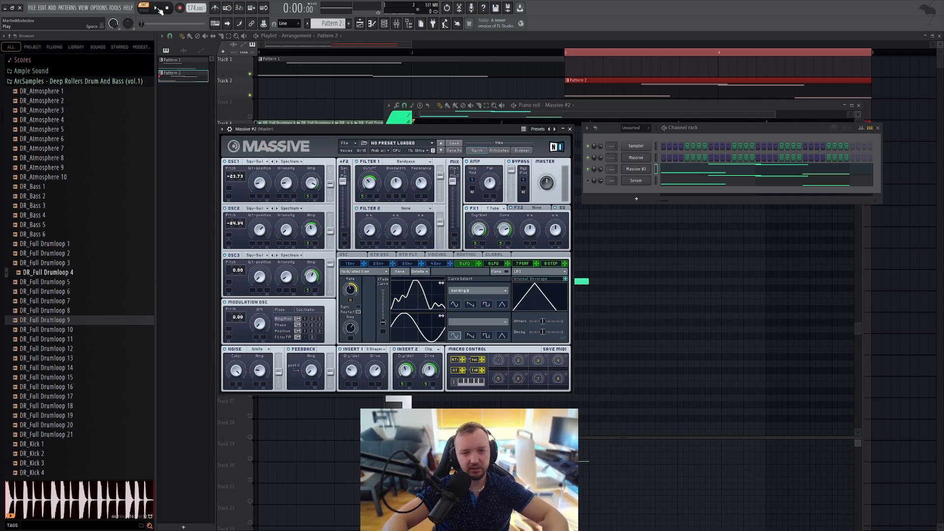
{"action": "left_click", "coordinate": [158, 9]}
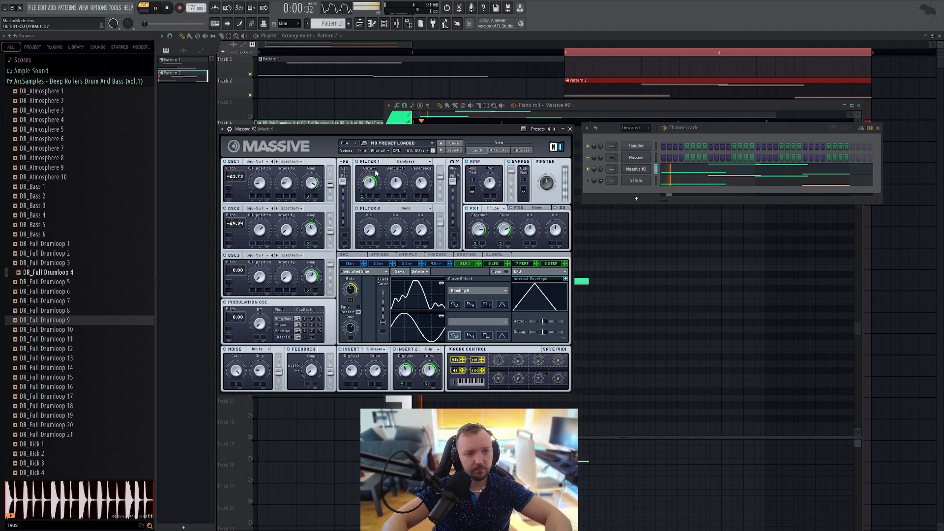
{"action": "left_click_drag", "start_coordinate": [376, 172], "coordinate": [375, 191]}
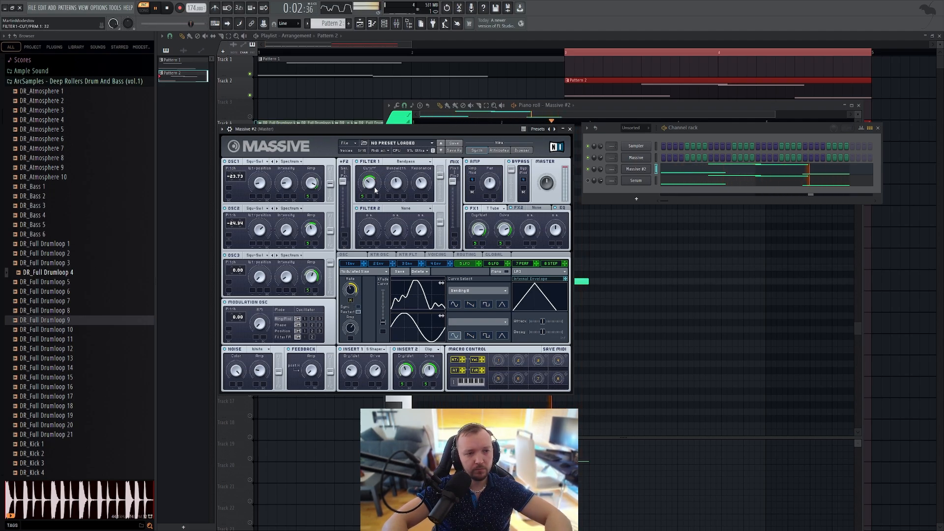
{"action": "left_click", "coordinate": [168, 9]}
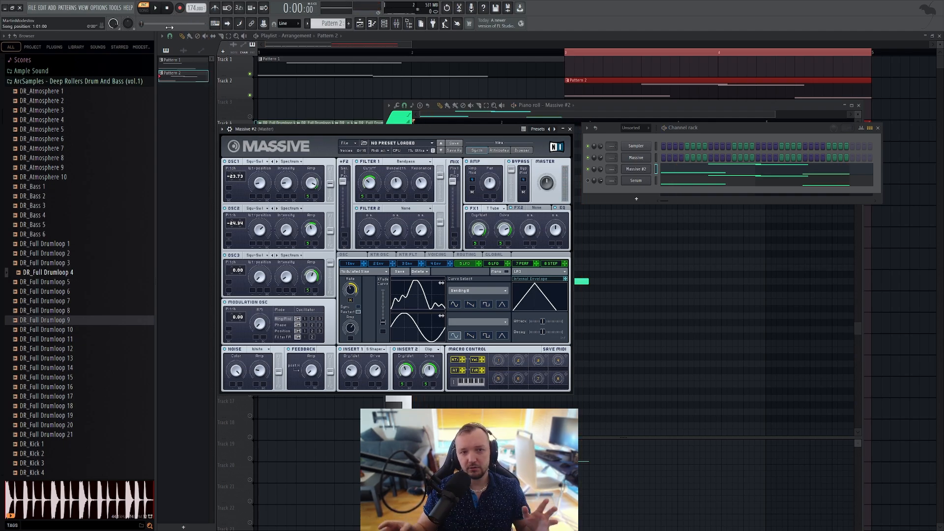